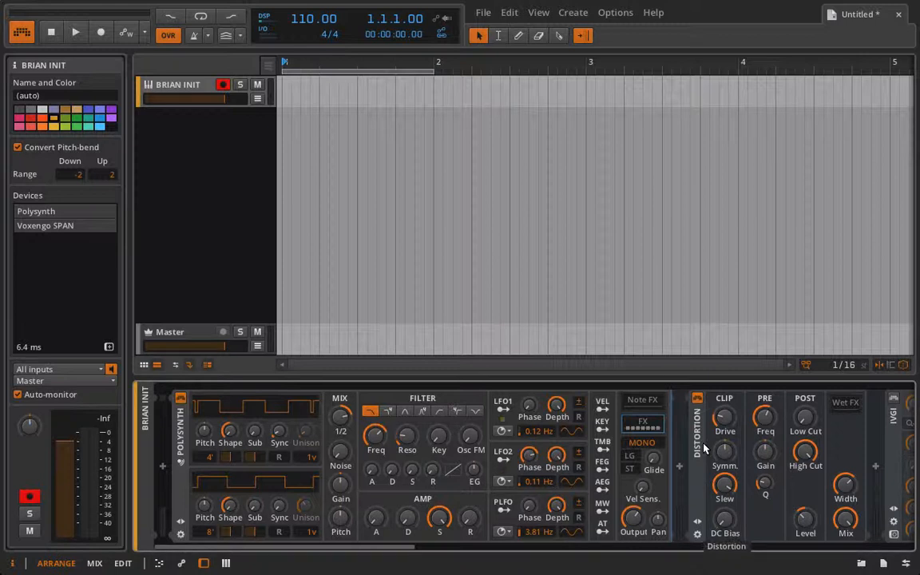
Step: Open the Voxengo SPAN analyzer window from the end of the BRIAN INIT track's device chain
scroll(704, 449, down, 2)
scroll(704, 449, down, 2)
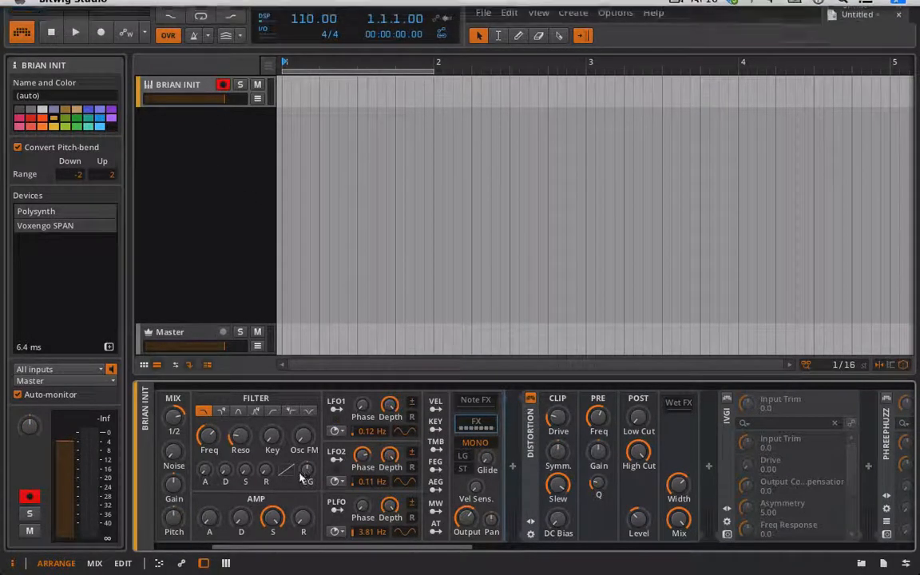
scroll(422, 497, right, 10)
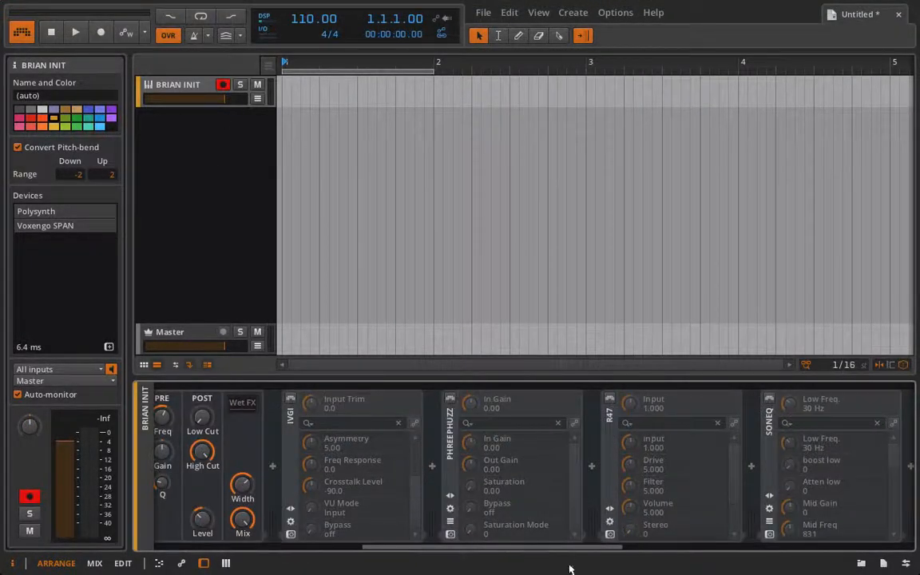
scroll(662, 542, right, 10)
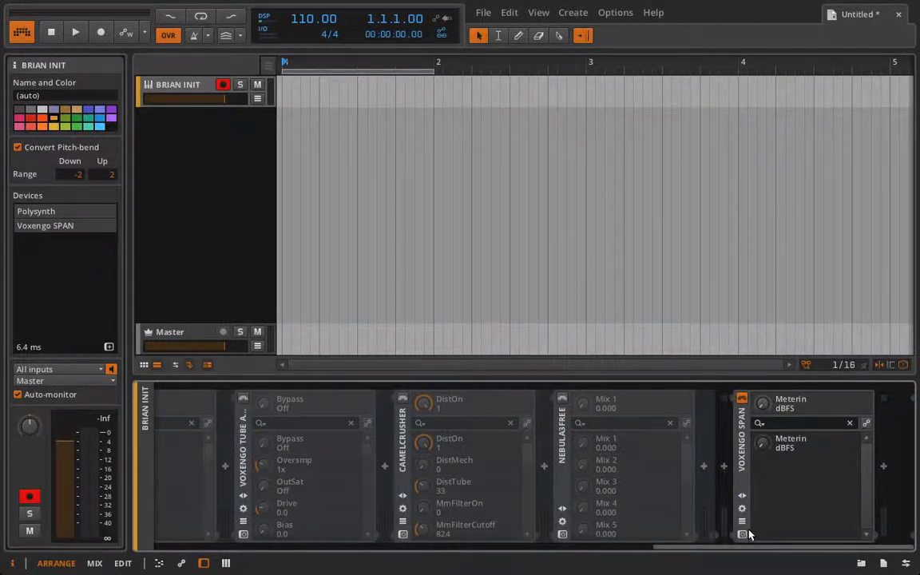
click(743, 534)
drag(387, 44, 475, 36)
Step: Return to the Distortion device in the chain and reposition the SPAN window so that it does not cover it
scroll(176, 447, left, 3)
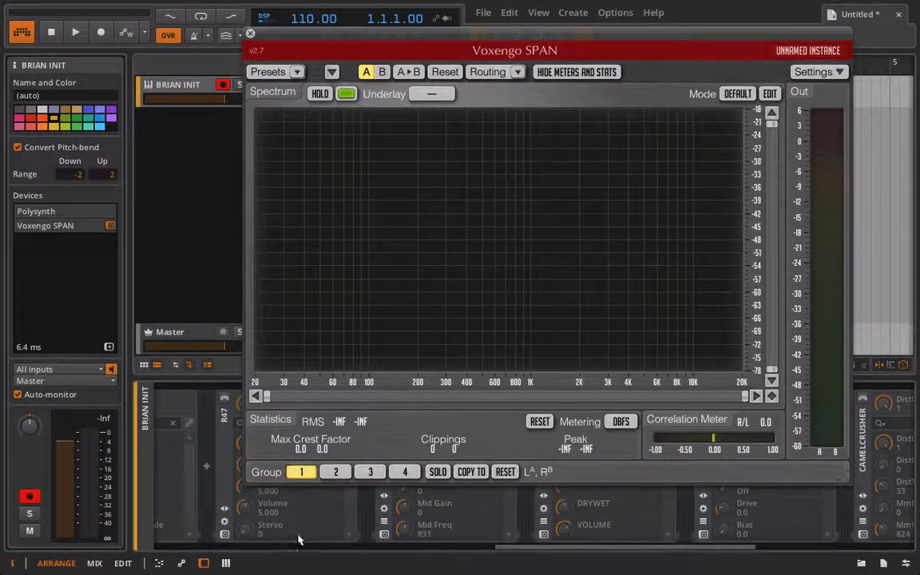
drag(509, 548, 181, 557)
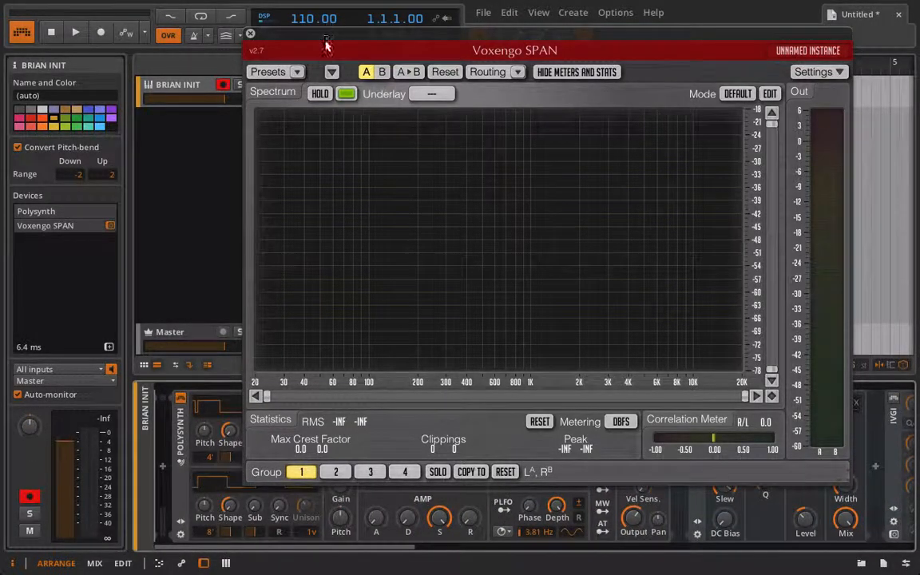
drag(325, 45, 729, 197)
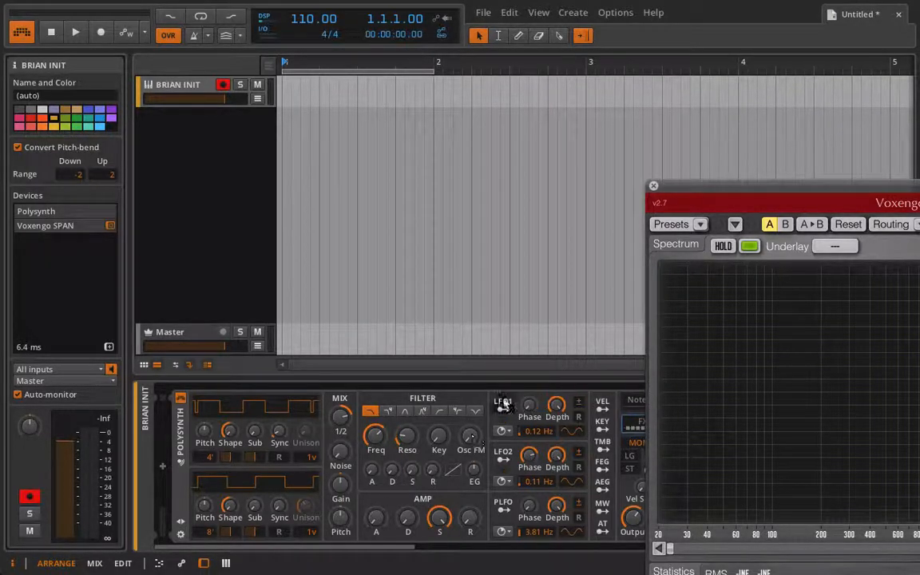
drag(711, 186, 116, 58)
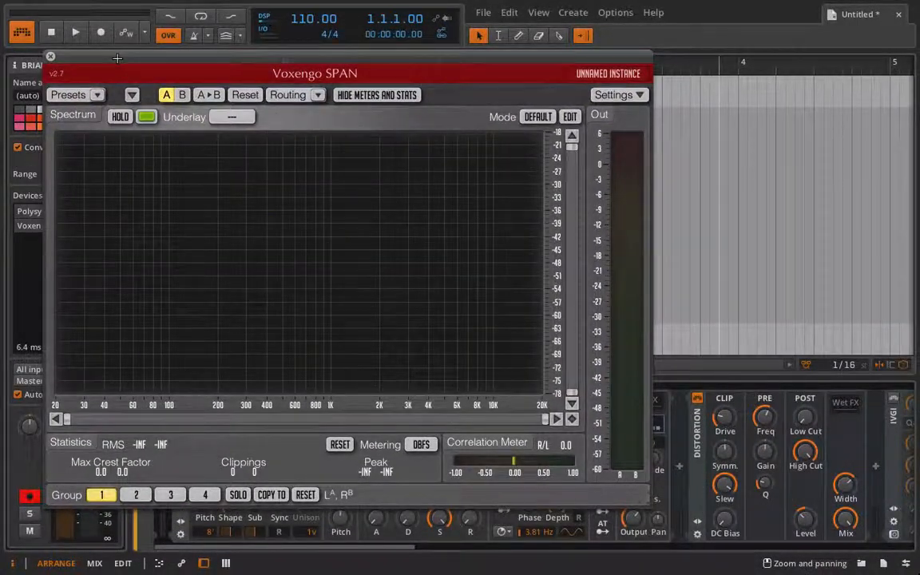
Step: Bypass the Distortion device to check the dry sound, and narrow SPAN's displayed frequency range to about 30 Hz–7 kHz
click(698, 399)
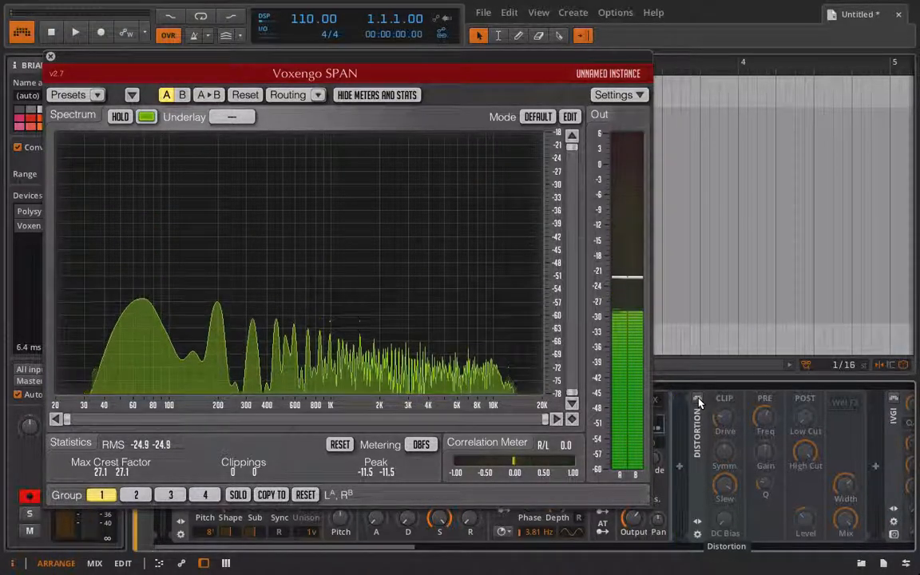
drag(68, 419, 109, 421)
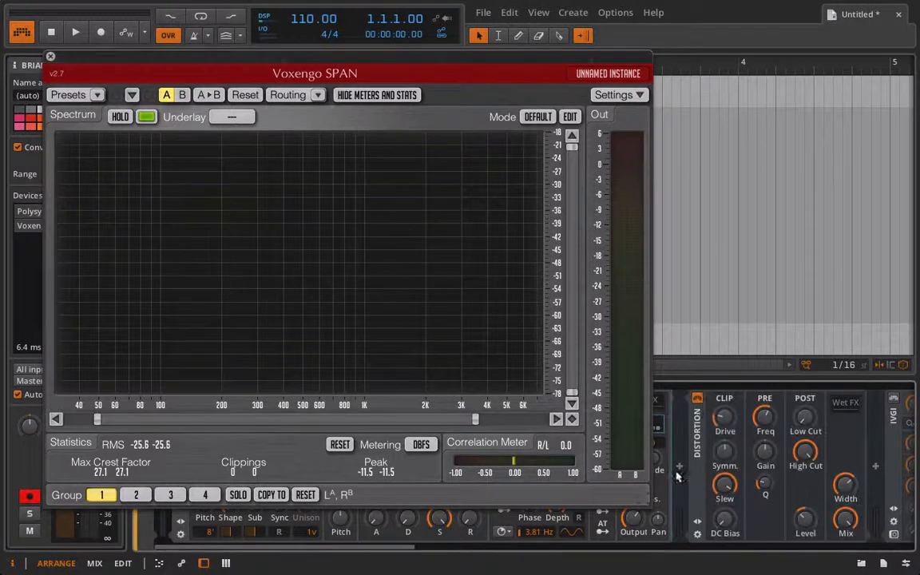
Step: Raise the Distortion device's Drive and bring its Mix up from 0 to hear the dry sound against the clipped one
right_click(767, 449)
click(767, 432)
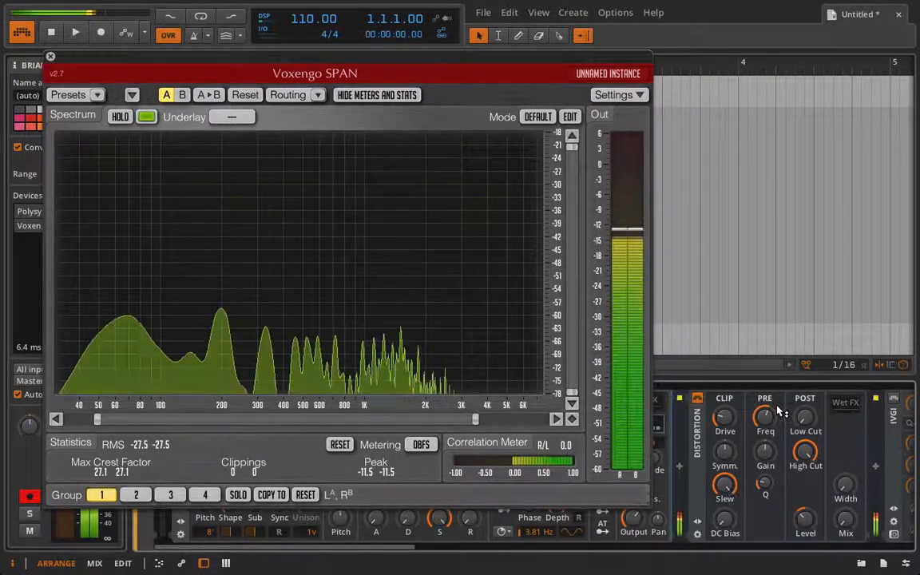
drag(726, 417, 726, 398)
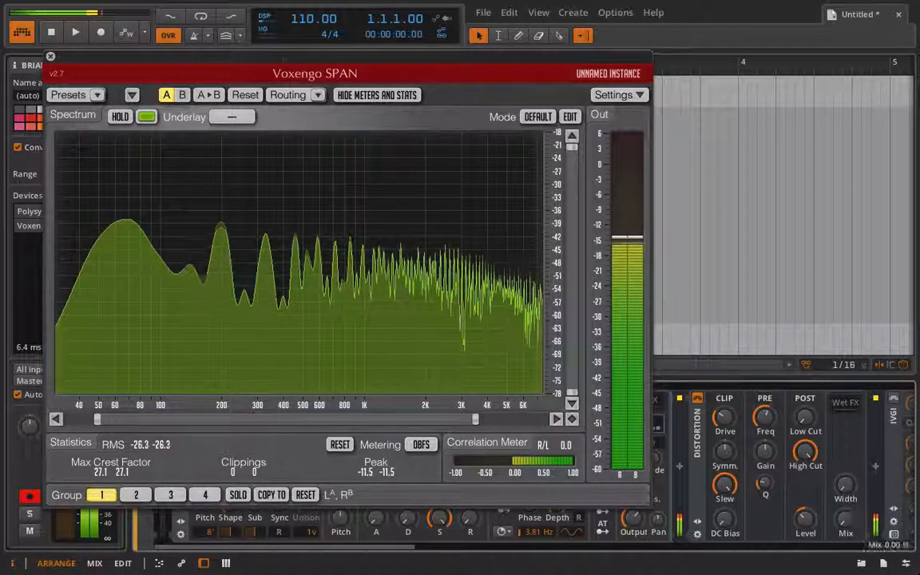
drag(846, 520, 846, 481)
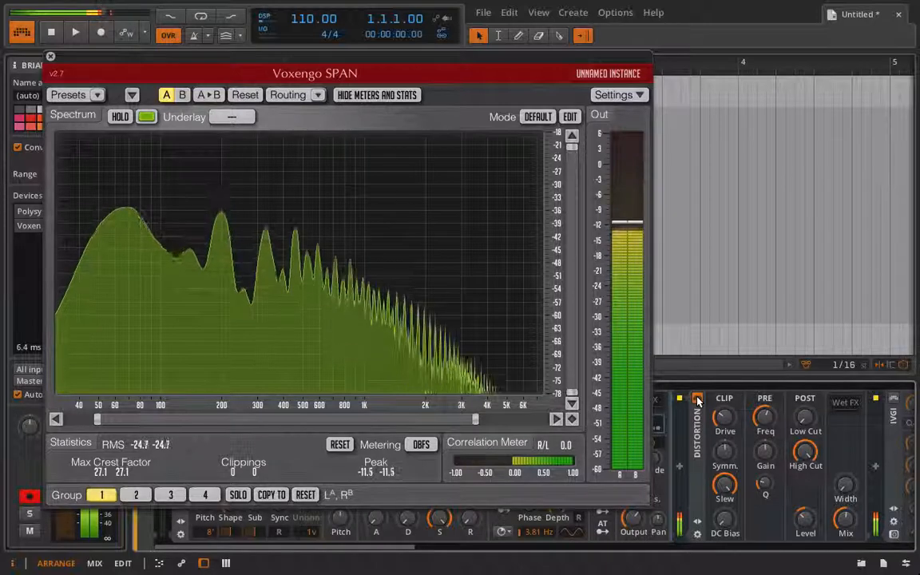
drag(725, 417, 724, 406)
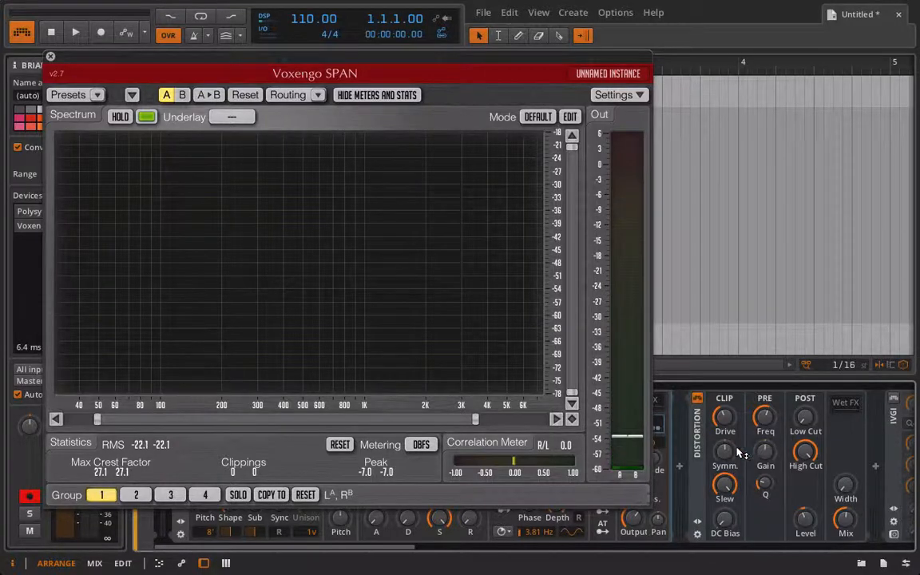
Step: Sweep the Distortion clip symmetry down to -100 % and up to its positive maximum, adjusting the output Level
drag(725, 452, 725, 514)
mouse_move(799, 525)
mouse_down()
mouse_move(794, 543)
mouse_move(802, 520)
mouse_up()
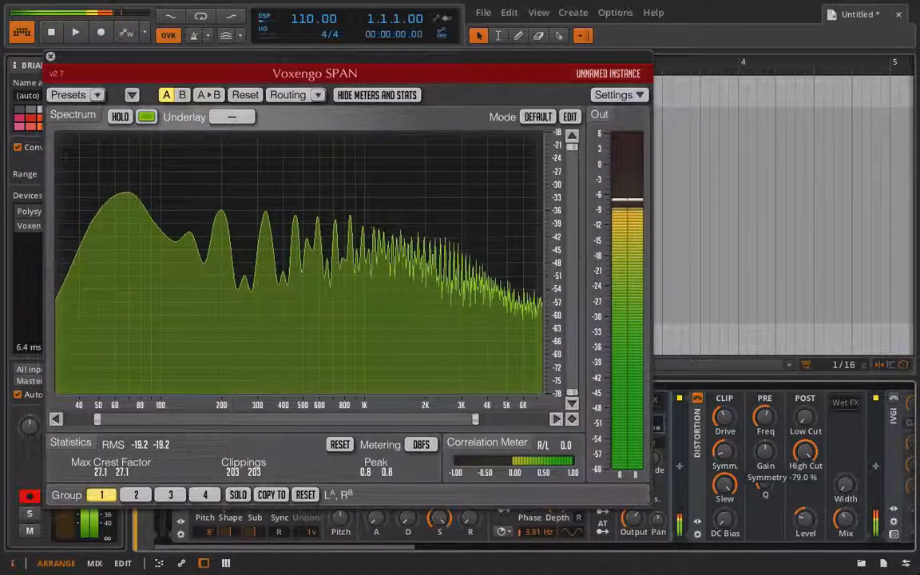
drag(724, 452, 725, 469)
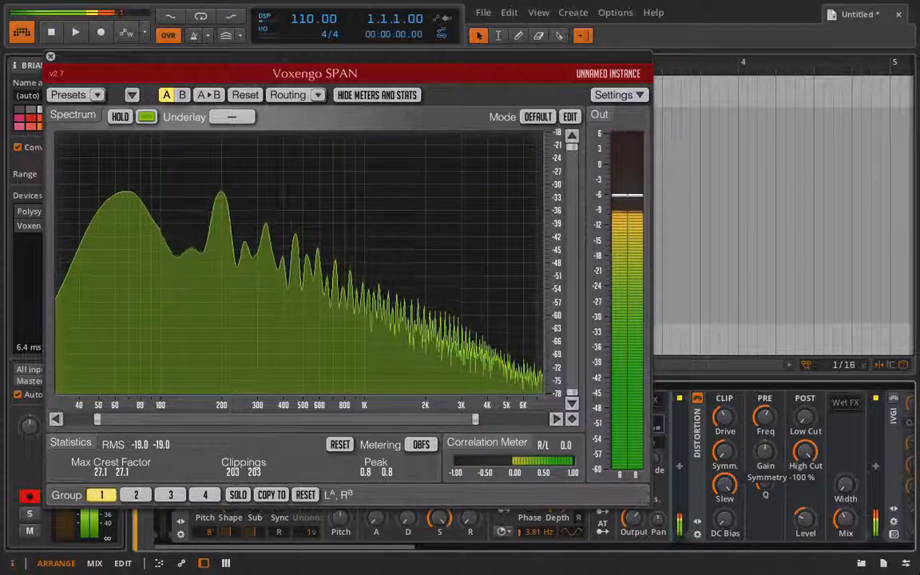
drag(725, 469, 725, 329)
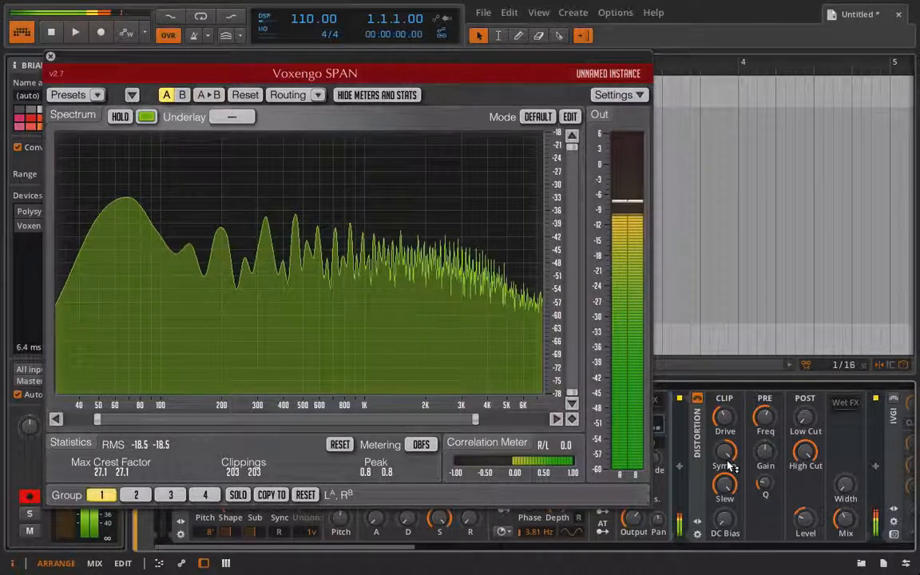
Step: Switch the Distortion device on and off to compare the spectrum with the dry signal, and readjust its clip symmetry
click(698, 399)
click(698, 399)
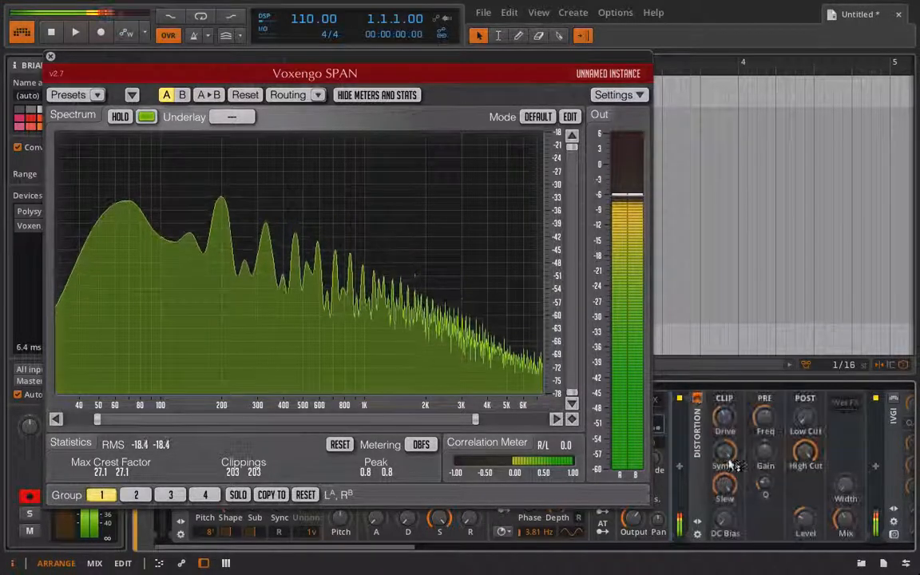
click(697, 399)
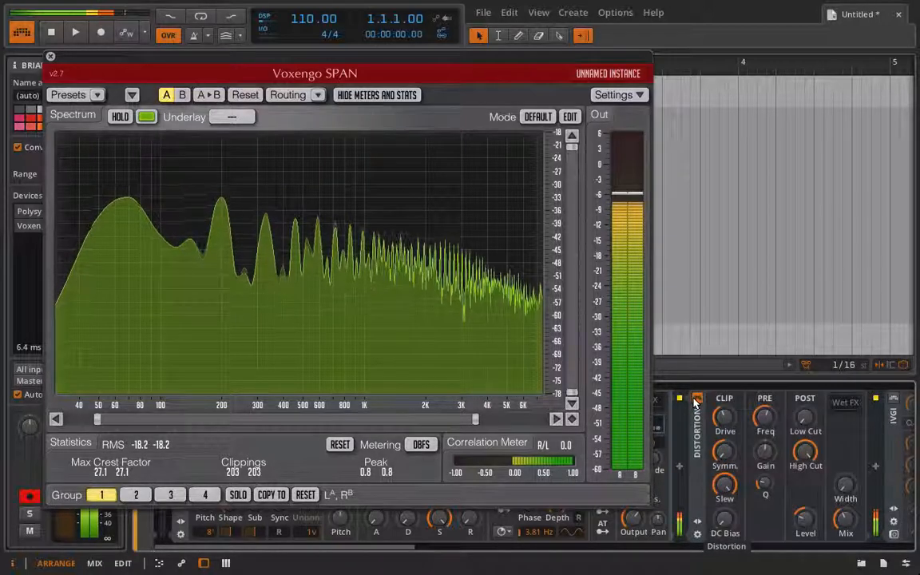
click(697, 399)
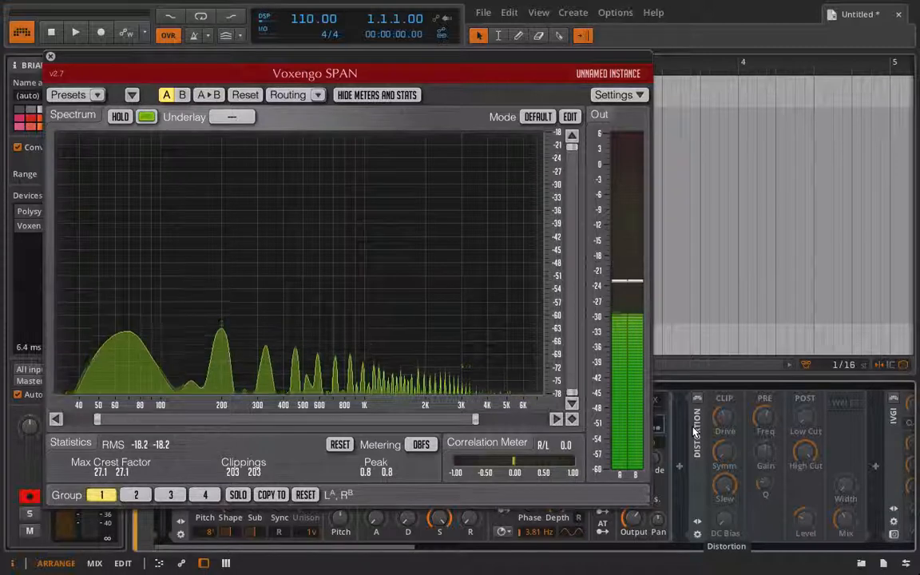
drag(724, 452, 724, 439)
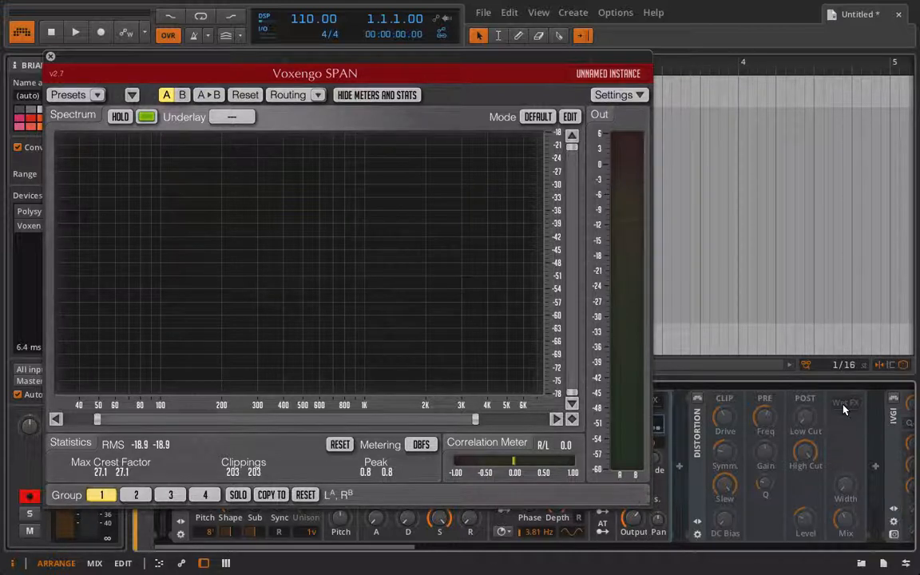
Step: Delete the Distortion device from the chain and open the IVGI plugin window beside SPAN
double_click(699, 430)
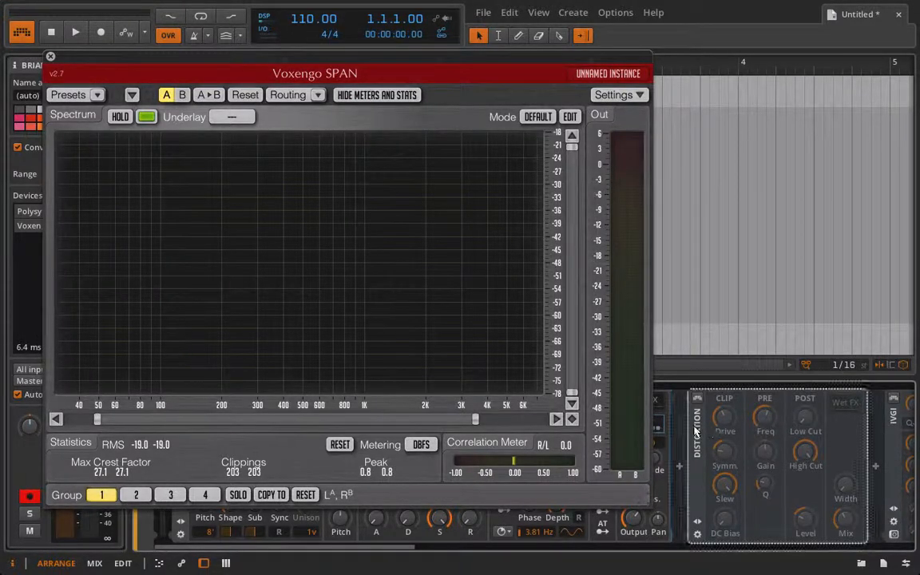
key(Delete)
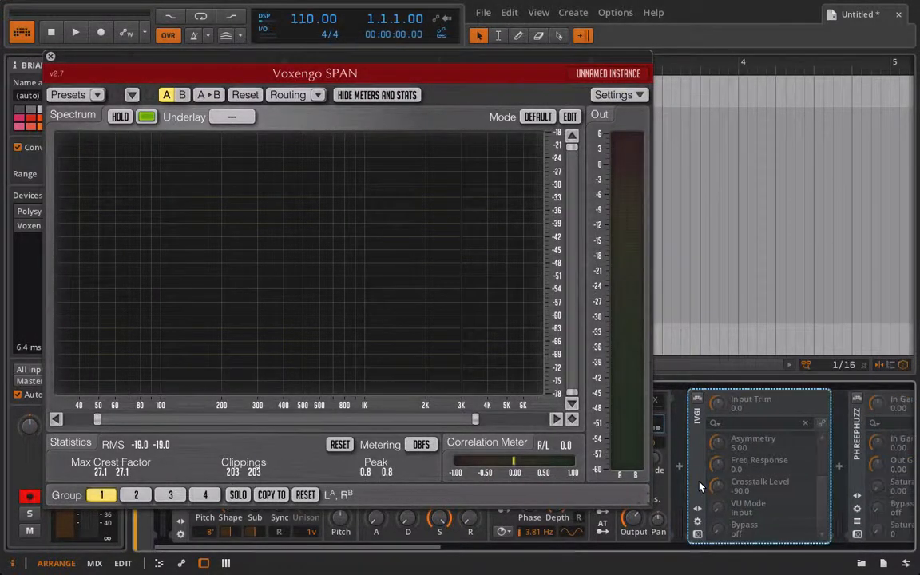
click(697, 535)
drag(462, 86, 741, 77)
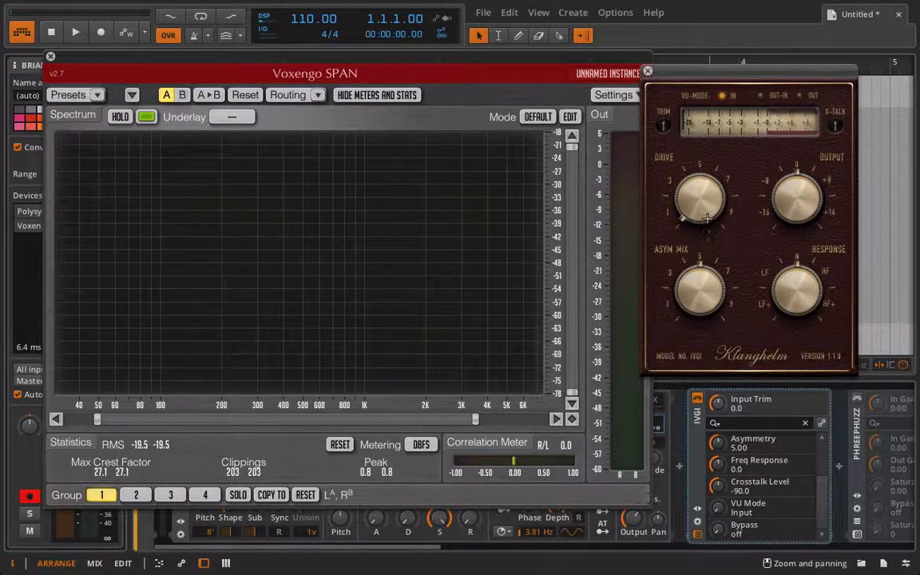
Step: Raise IVGI's Drive to 7.50 and sweep its frequency response down to -8.6 and back up to 1.2
drag(703, 210, 644, 4)
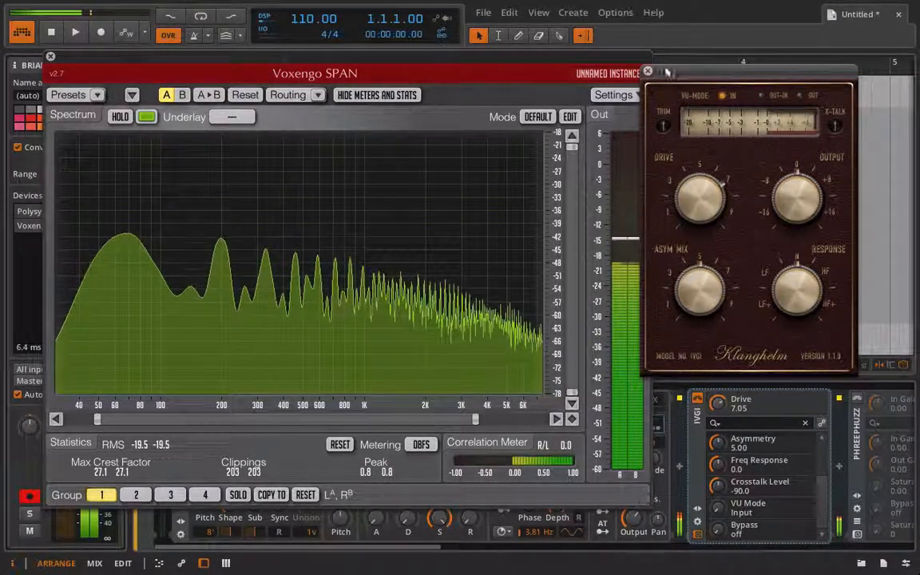
drag(693, 188, 816, 312)
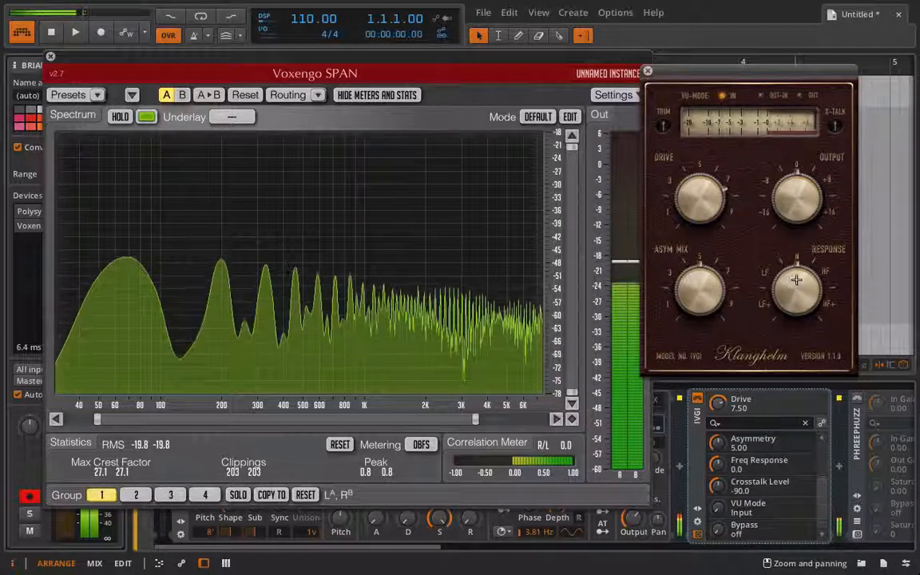
drag(796, 280, 748, 397)
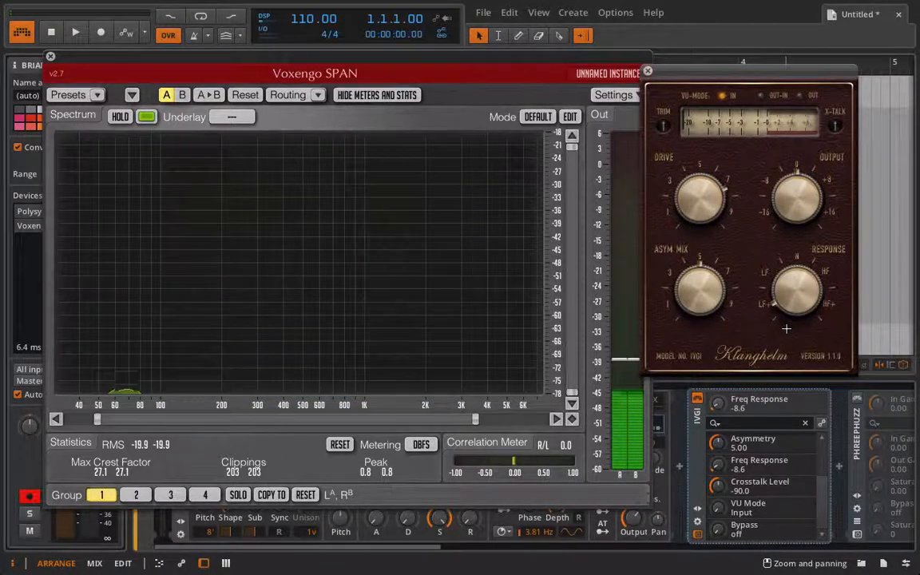
drag(783, 306, 770, 37)
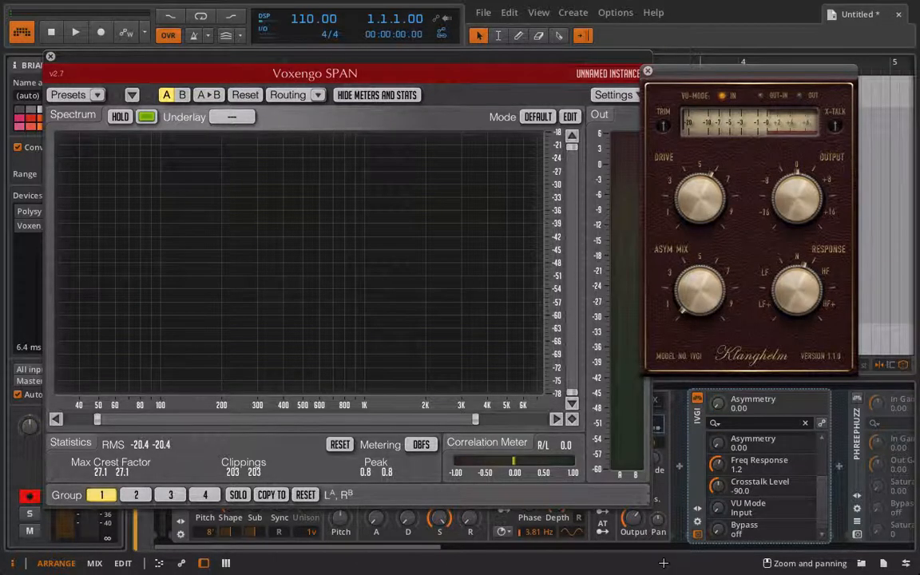
Step: Try different IVGI asymmetry amounts, ending at 0.53, and set the frequency response to -3.9
drag(664, 564, 678, 39)
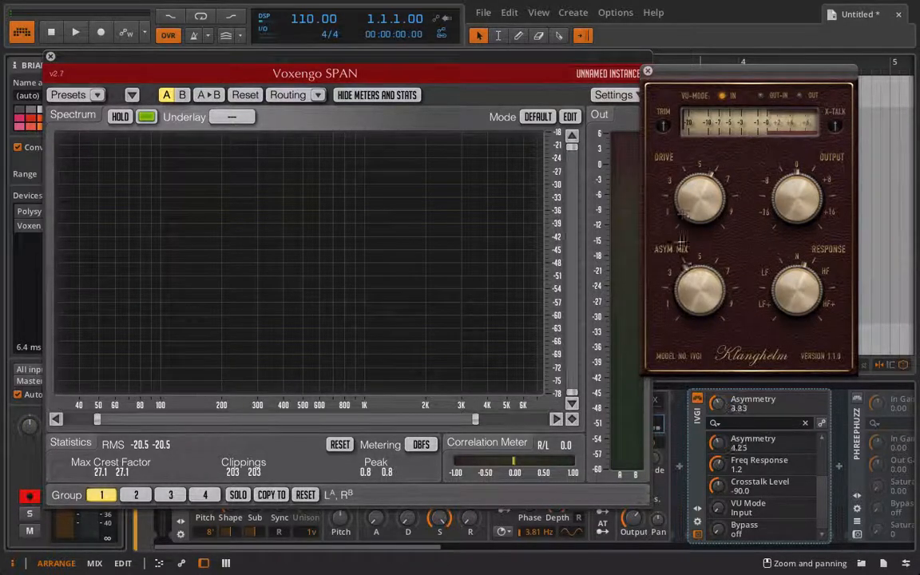
drag(681, 239, 662, 305)
drag(805, 281, 757, 223)
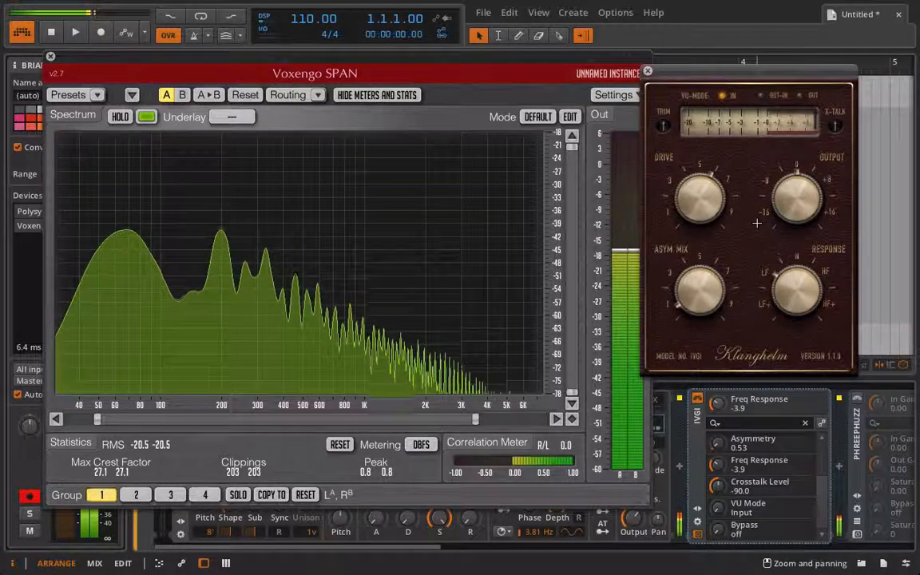
Step: Set IVGI's Drive to about 6.42 and raise its output compensation to about 8.8
drag(812, 190, 795, 68)
drag(704, 203, 696, 169)
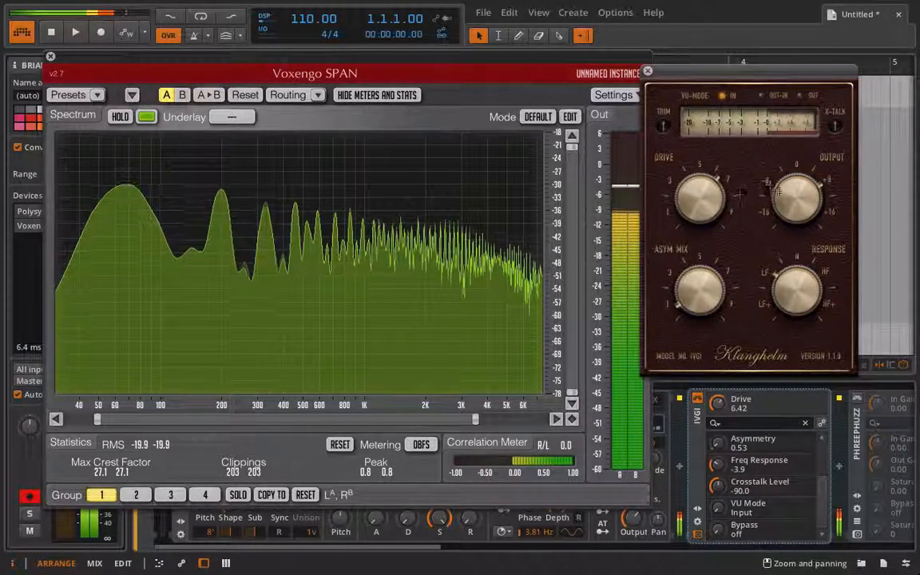
click(793, 187)
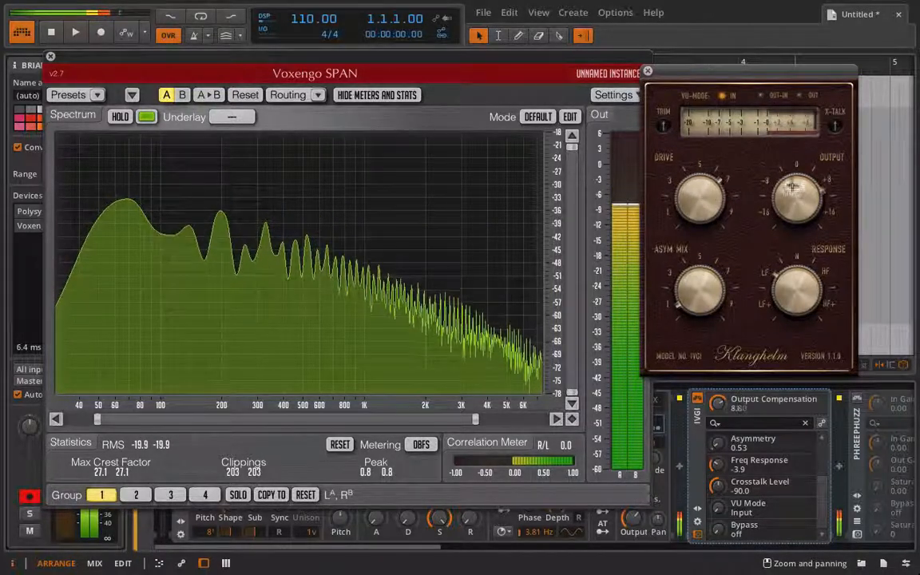
Step: Set IVGI's asymmetry to 1.98 and its frequency response to -9.7, comparing with the plugin bypassed in between
click(696, 312)
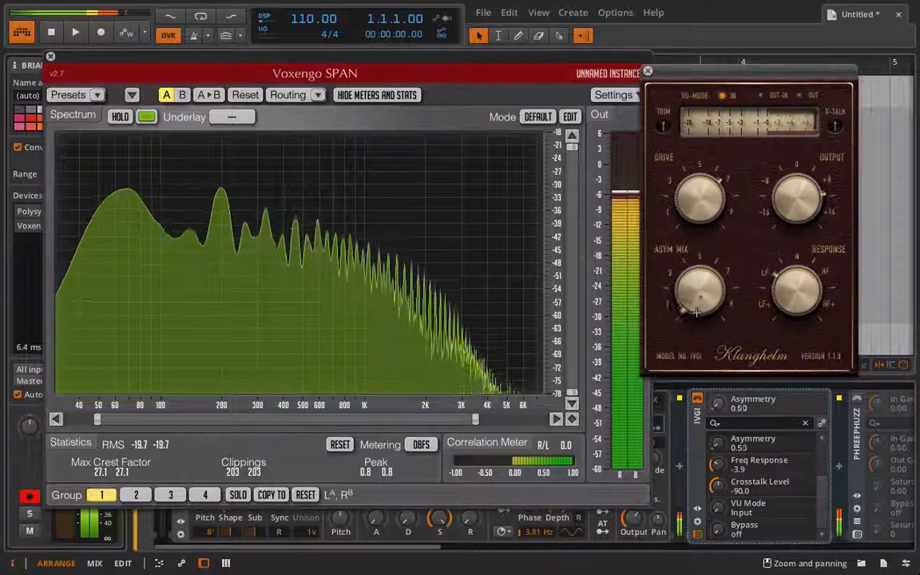
drag(697, 312, 672, 254)
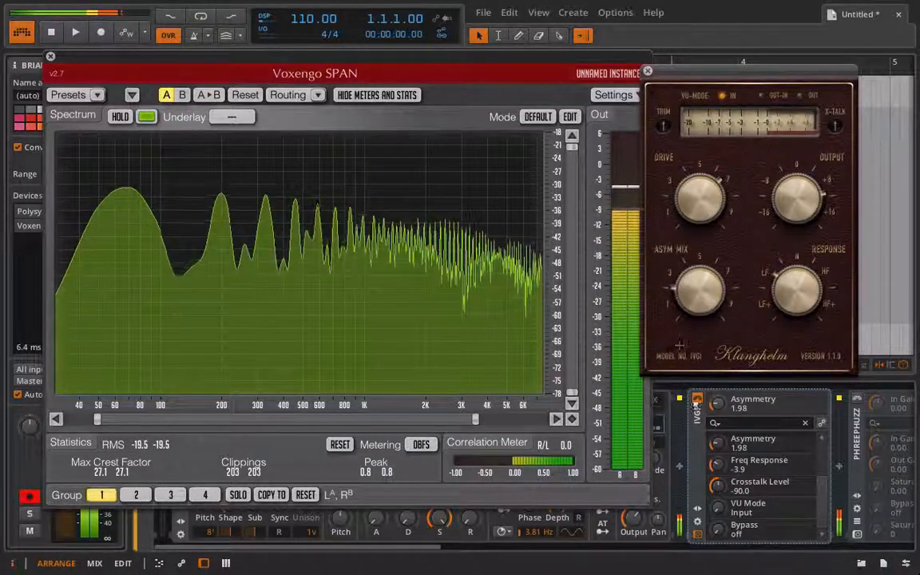
click(698, 399)
click(698, 399)
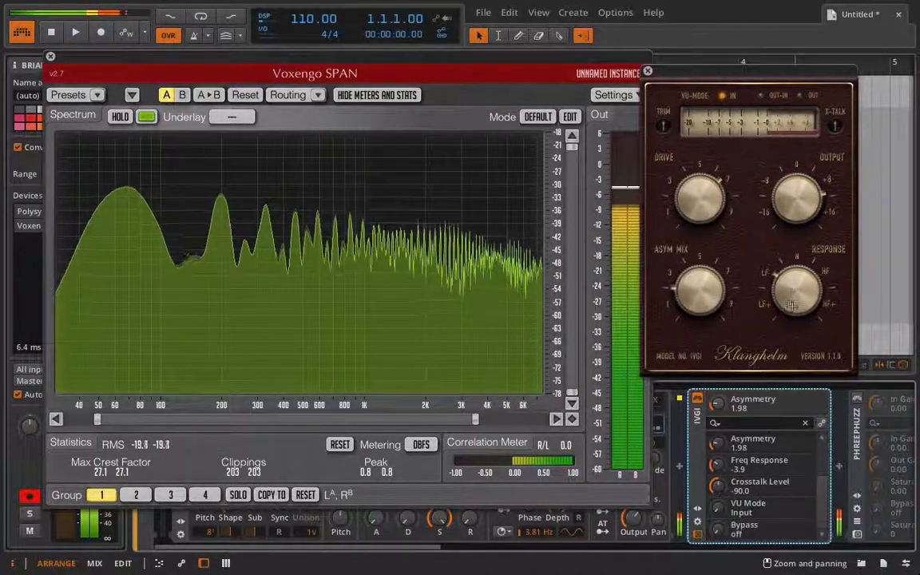
drag(792, 304, 772, 394)
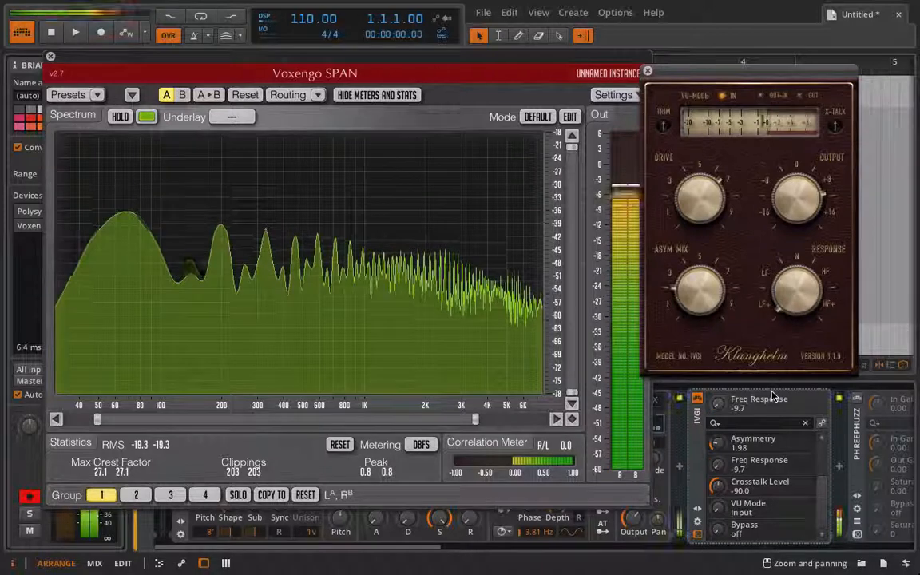
Step: Toggle IVGI's bypass repeatedly to compare the processed and dry spectrum
click(697, 401)
click(698, 401)
click(697, 401)
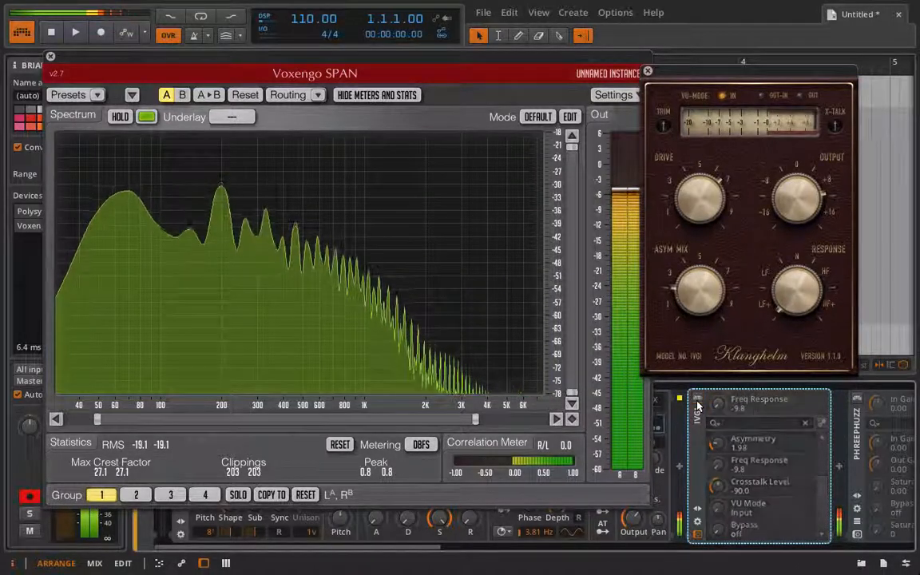
click(698, 402)
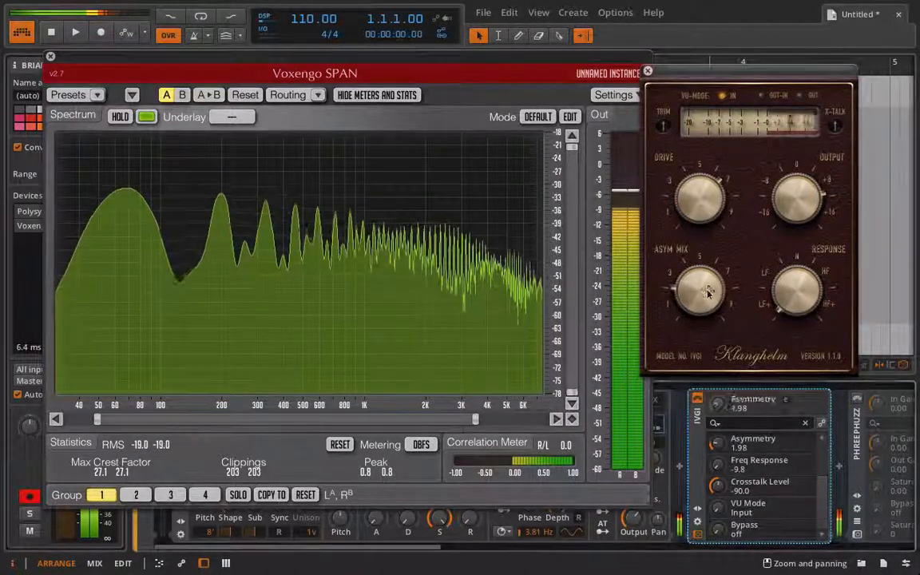
Step: Lower IVGI's asymmetry to 0.48 and sweep its frequency response up to 9.9 and down to -9.9
drag(708, 294, 699, 334)
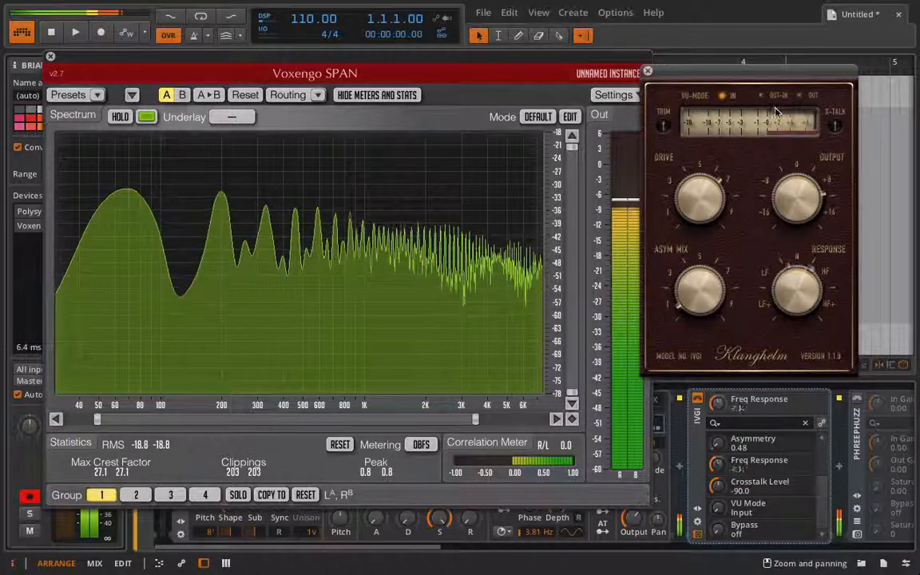
drag(772, 12, 697, 10)
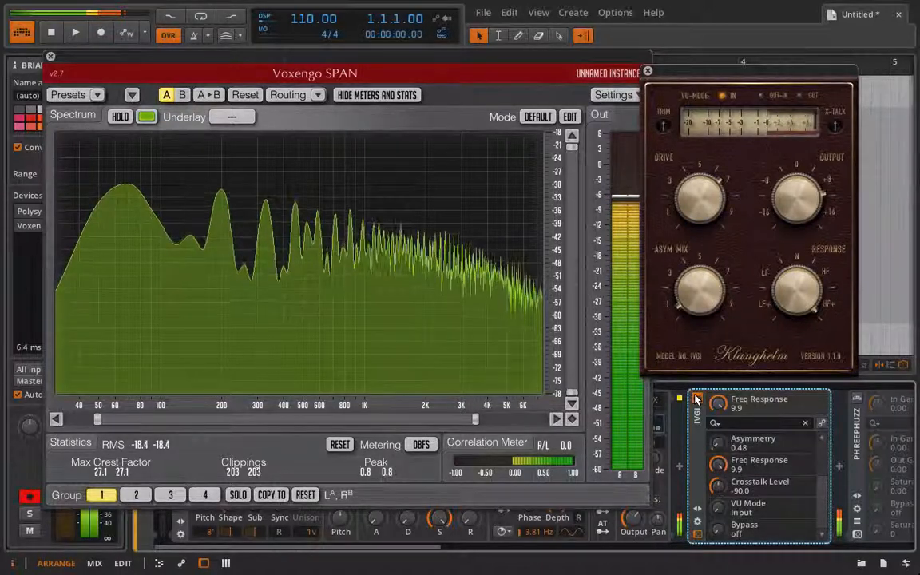
drag(797, 293, 798, 447)
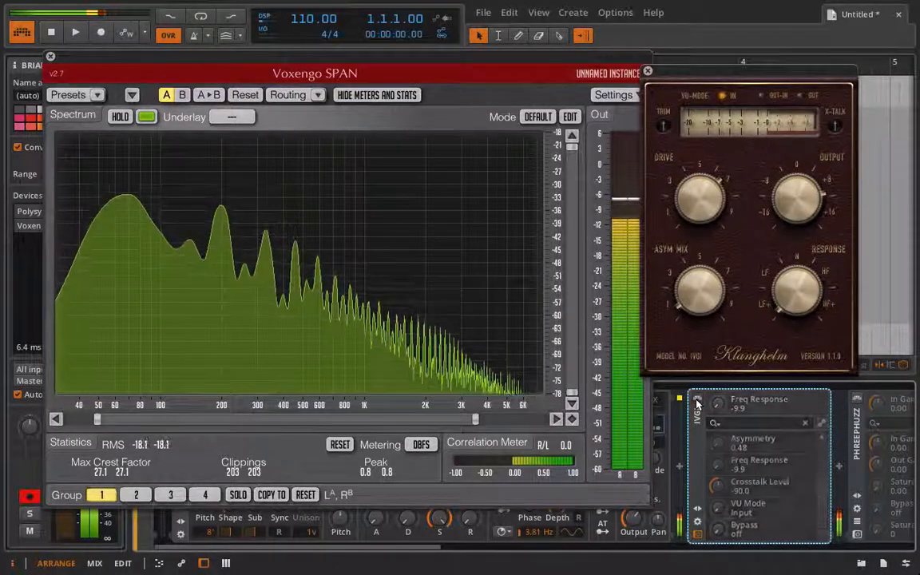
Step: Remove IVGI from the device chain and open the PhreePhuzz plugin window clear of most of the spectrum display
click(648, 71)
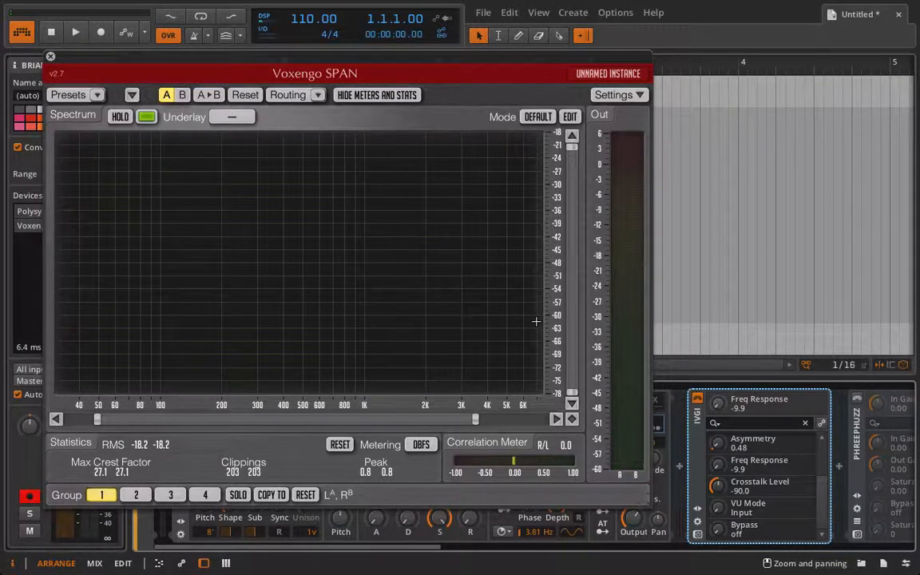
key(Delete)
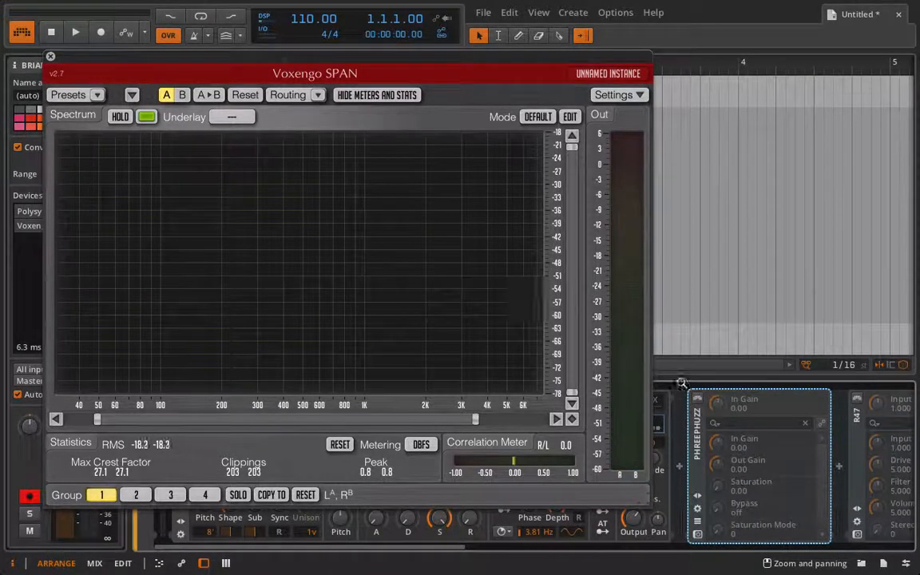
click(698, 535)
drag(409, 116, 663, 81)
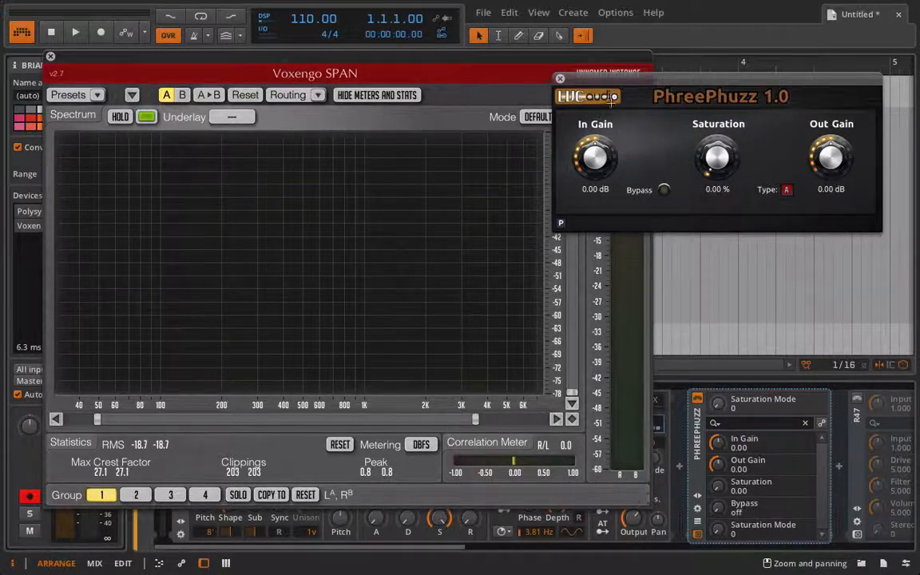
mouse_move(601, 80)
mouse_down()
mouse_move(649, 73)
mouse_move(601, 81)
mouse_up()
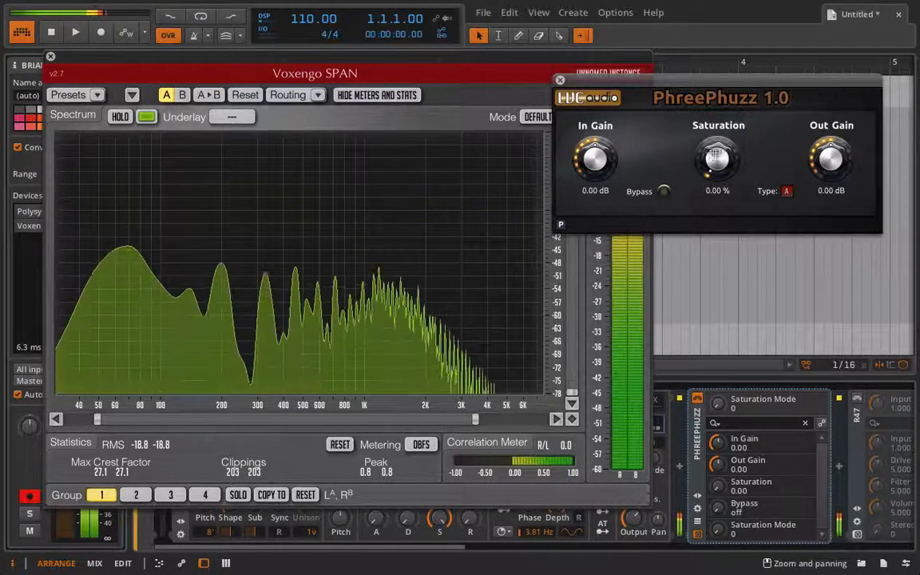
Step: Raise PhreePhuzz's saturation to 71.28 % and its input gain to 4.83 dB
drag(714, 156, 687, 8)
drag(725, 172, 699, 108)
drag(628, 185, 684, 316)
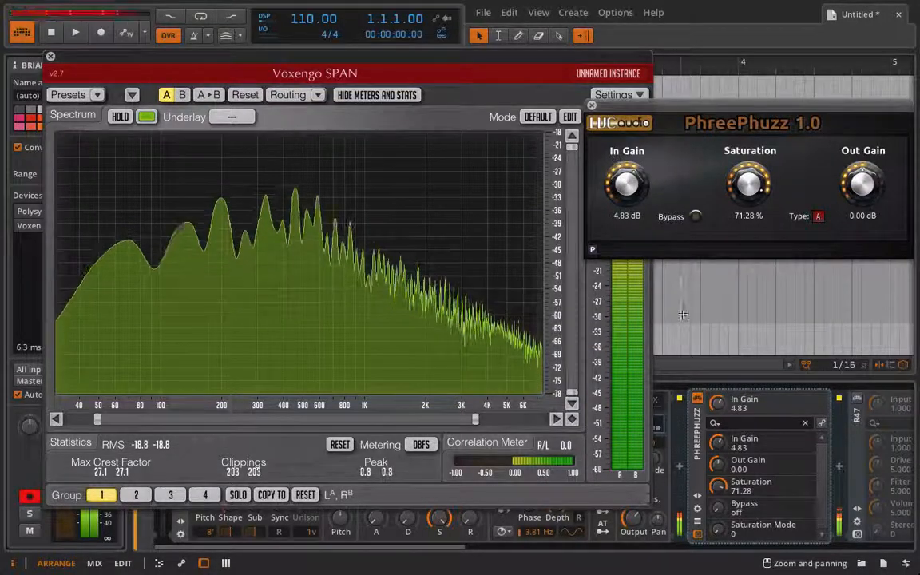
Step: Compare the type A PhreePhuzz saturation with the plugin bypassed, leaving it active
click(699, 400)
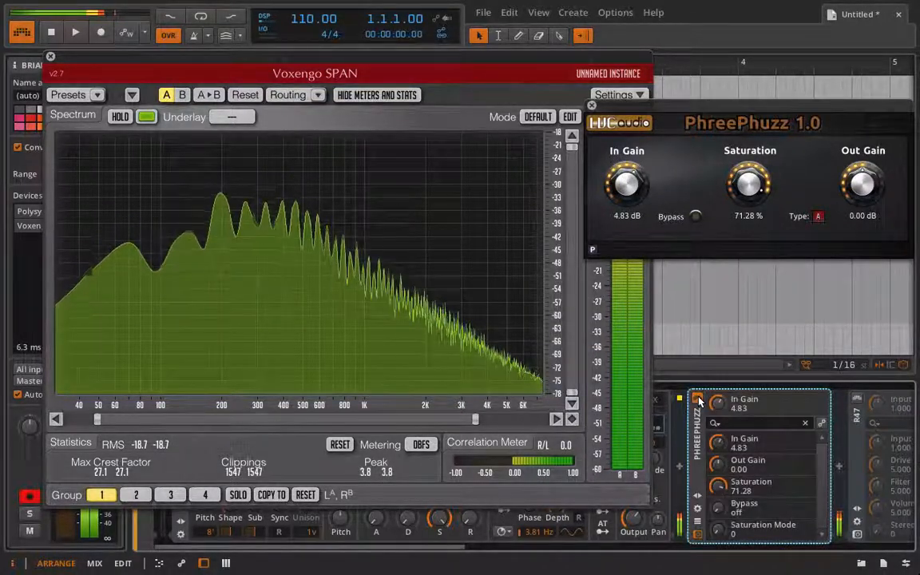
click(699, 400)
click(699, 401)
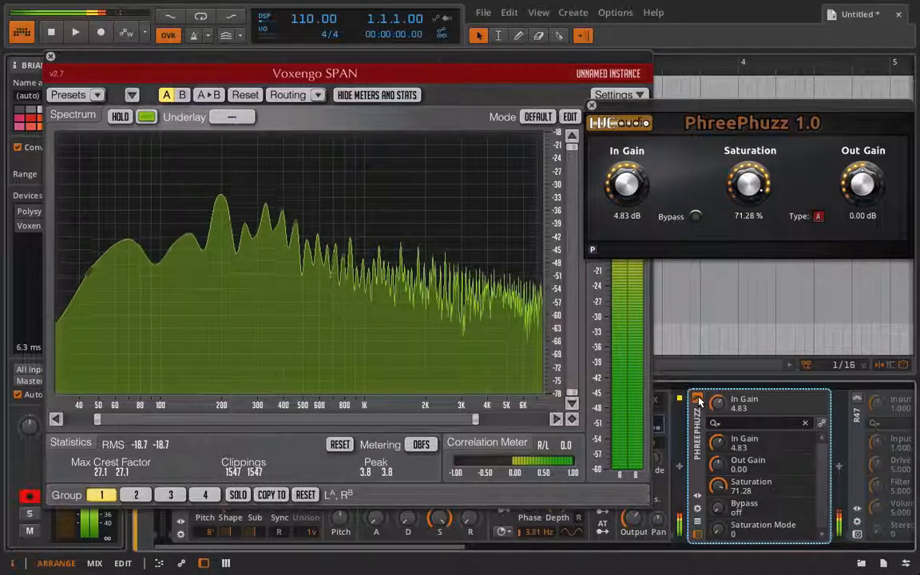
click(700, 400)
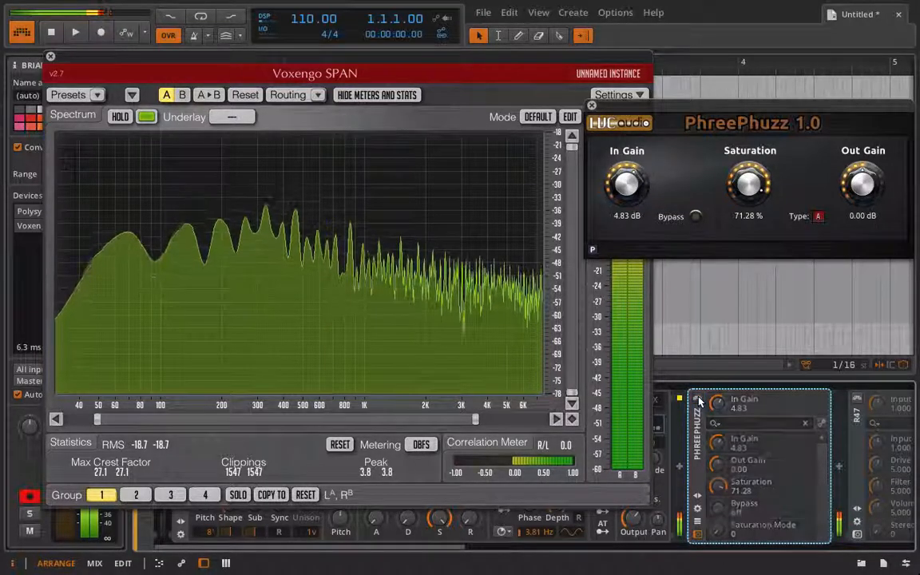
click(699, 400)
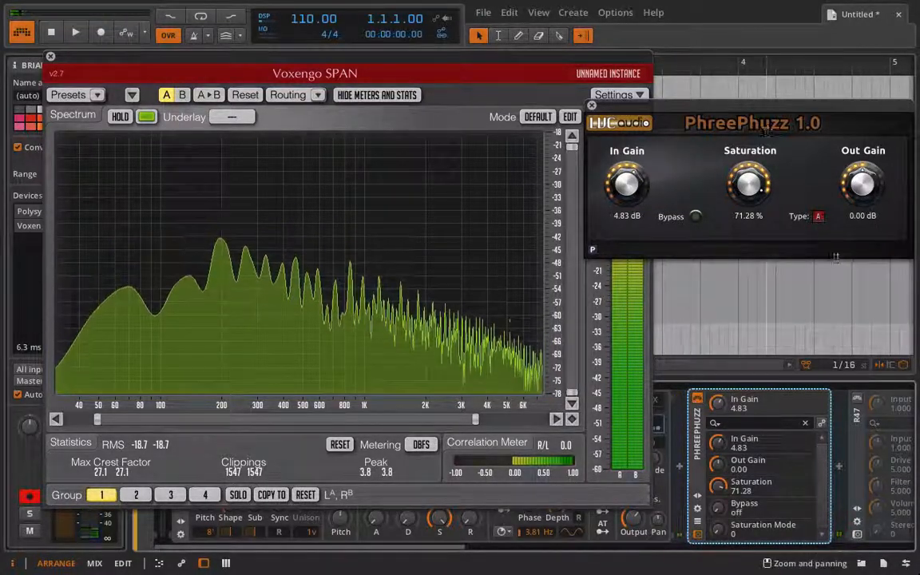
Step: Switch PhreePhuzz to type B, with saturation at 36.78 % and output gain at -6.88 dB
click(820, 217)
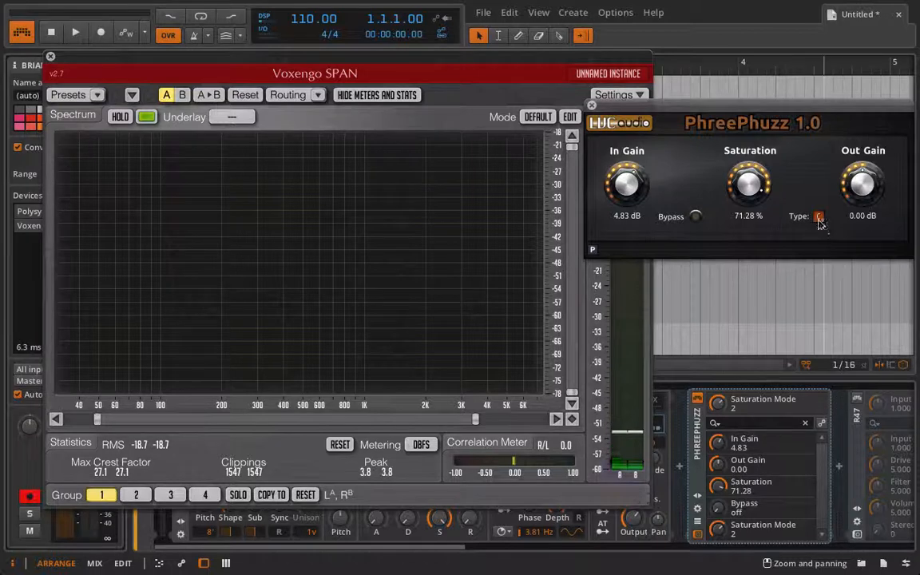
click(820, 217)
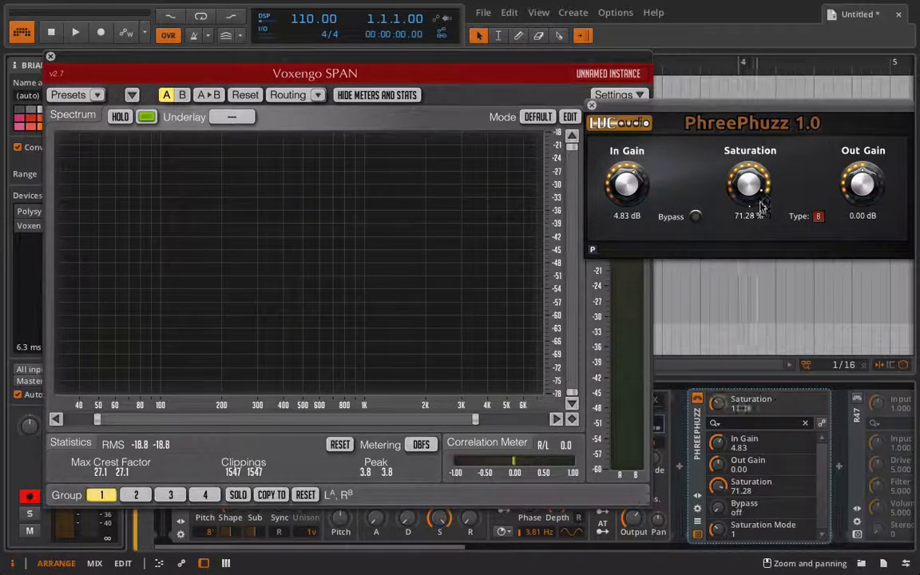
drag(763, 206, 763, 257)
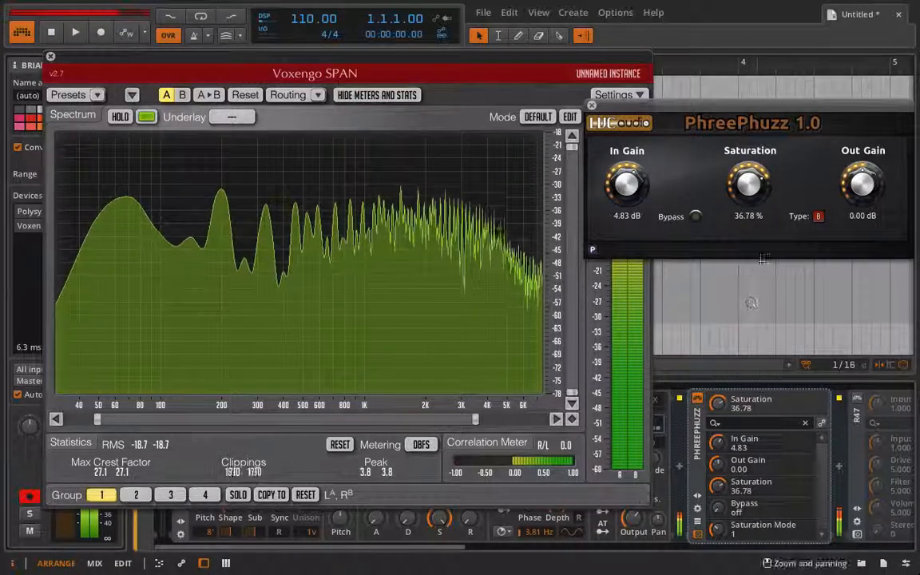
drag(863, 183, 856, 226)
Step: Raise the type B saturation to 64.91 %, comparing with PhreePhuzz bypassed before and after the change
click(698, 406)
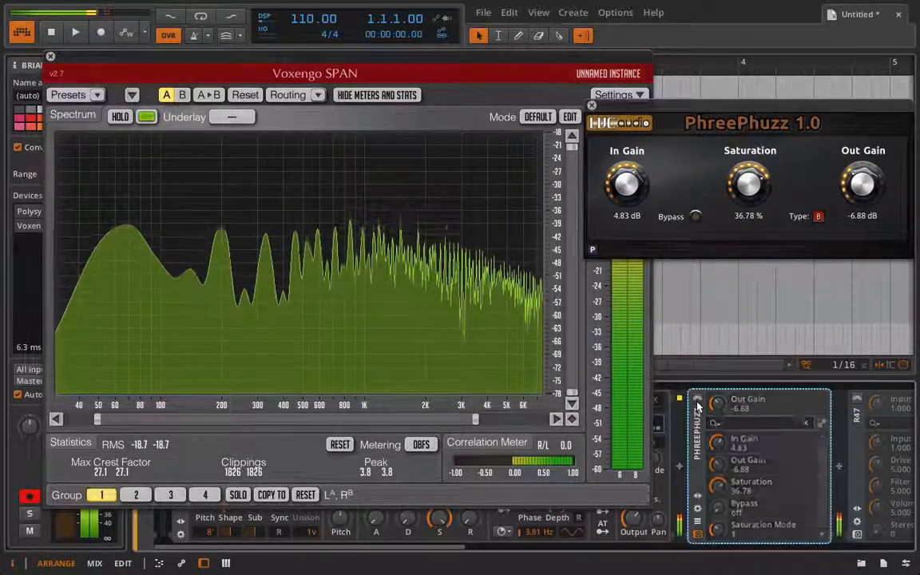
drag(749, 185, 756, 163)
click(699, 400)
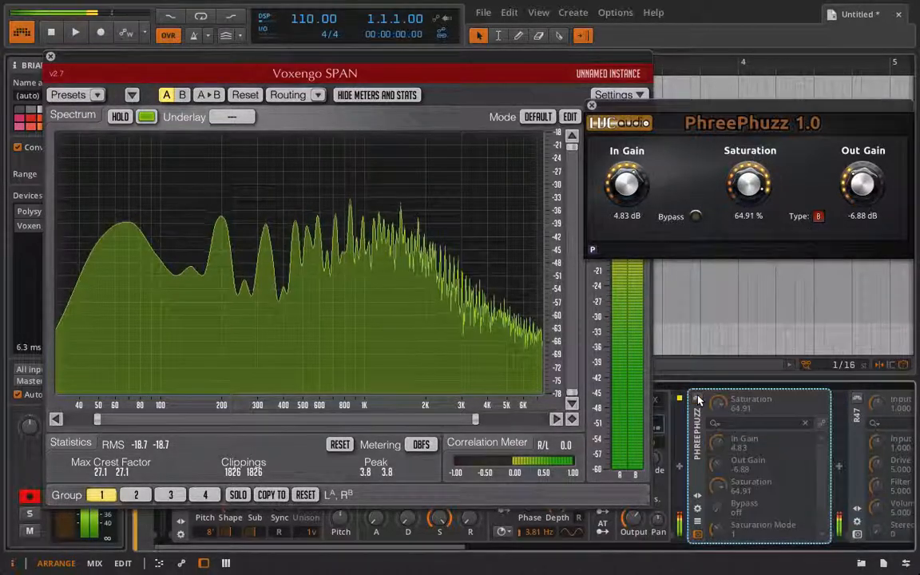
click(699, 399)
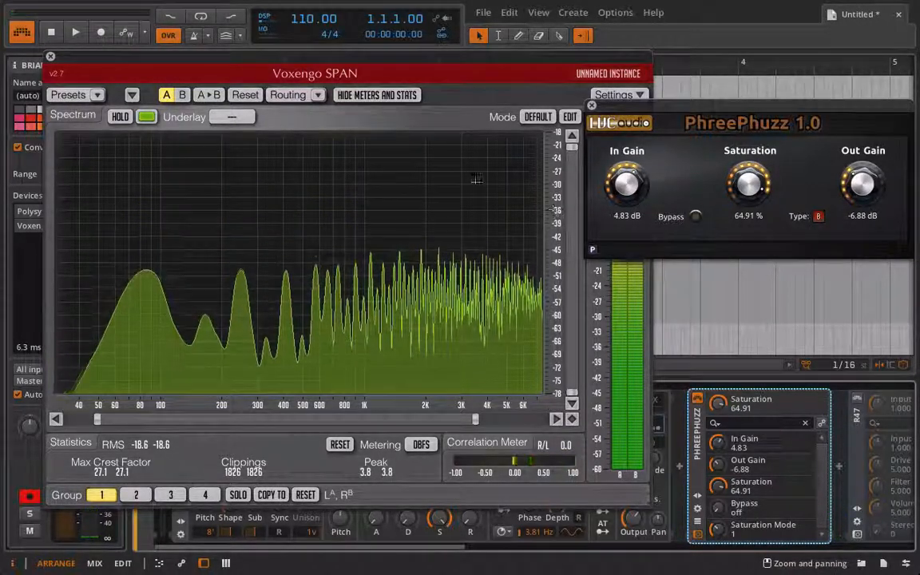
Step: Switch PhreePhuzz to type C and sweep the saturation from zero up to 71.28 %
click(820, 219)
click(818, 218)
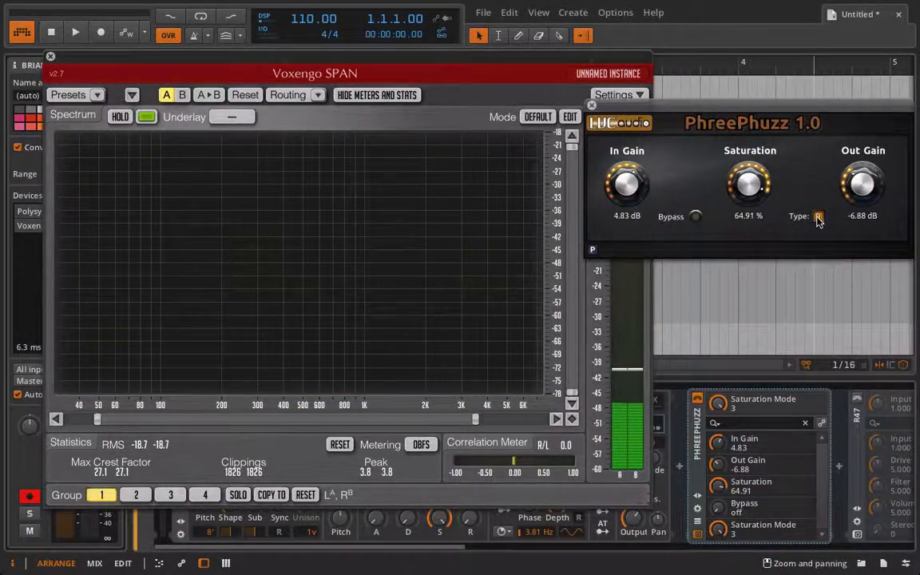
click(818, 219)
drag(754, 188, 756, 548)
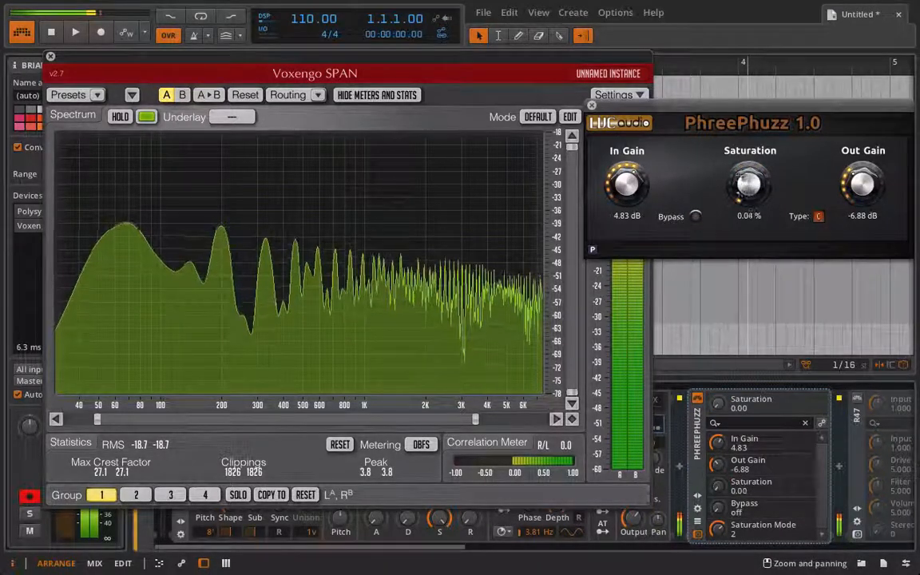
drag(742, 153, 727, 2)
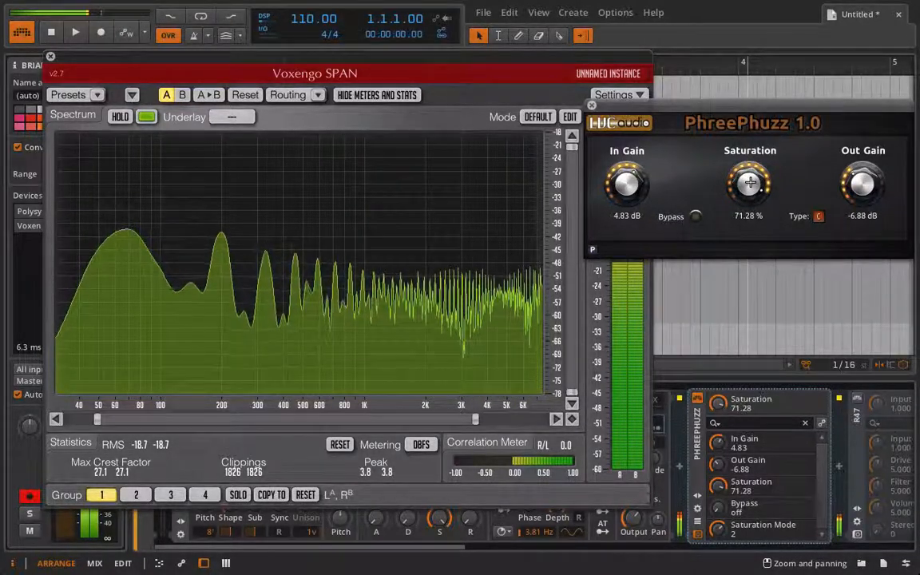
Step: Compare the type C sound with PhreePhuzz bypassed and raise the output gain to -1.17 dB
click(698, 400)
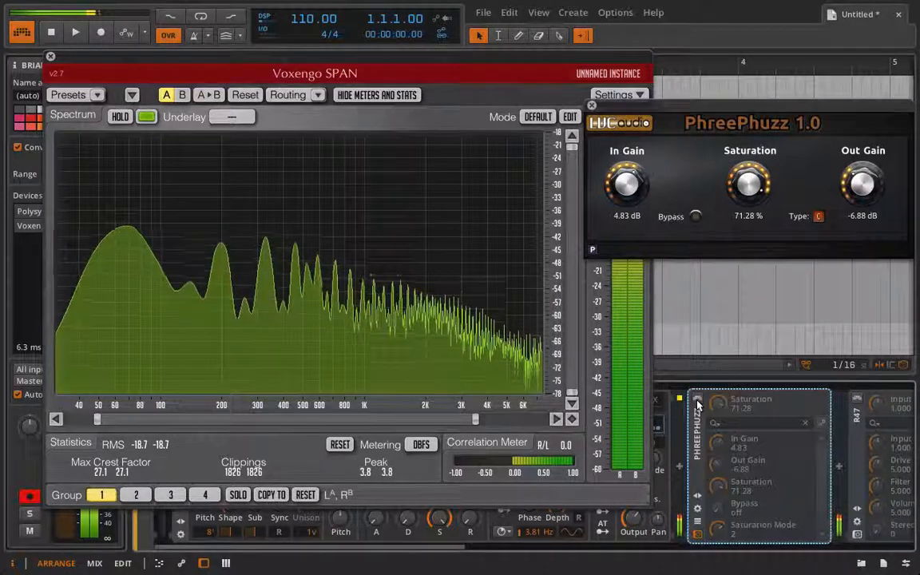
click(697, 401)
drag(864, 191, 867, 159)
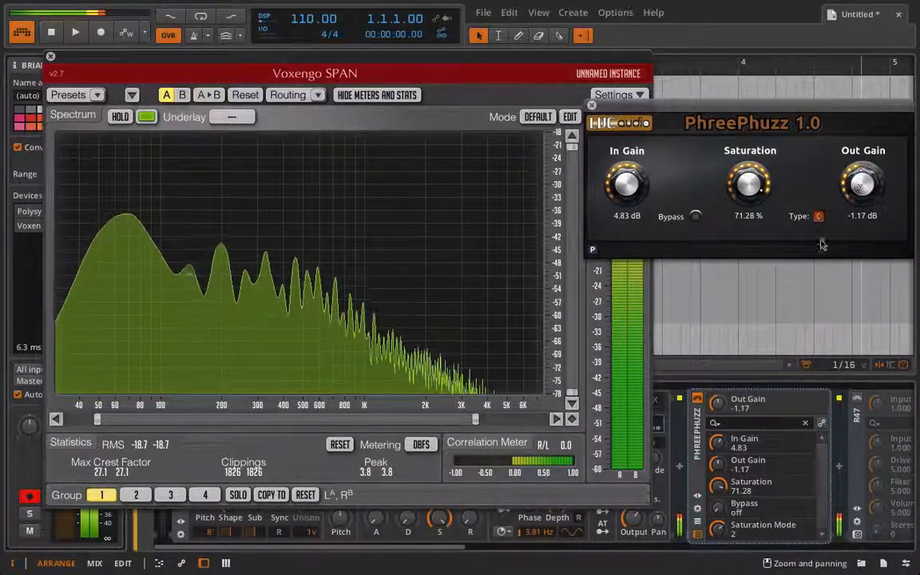
click(697, 401)
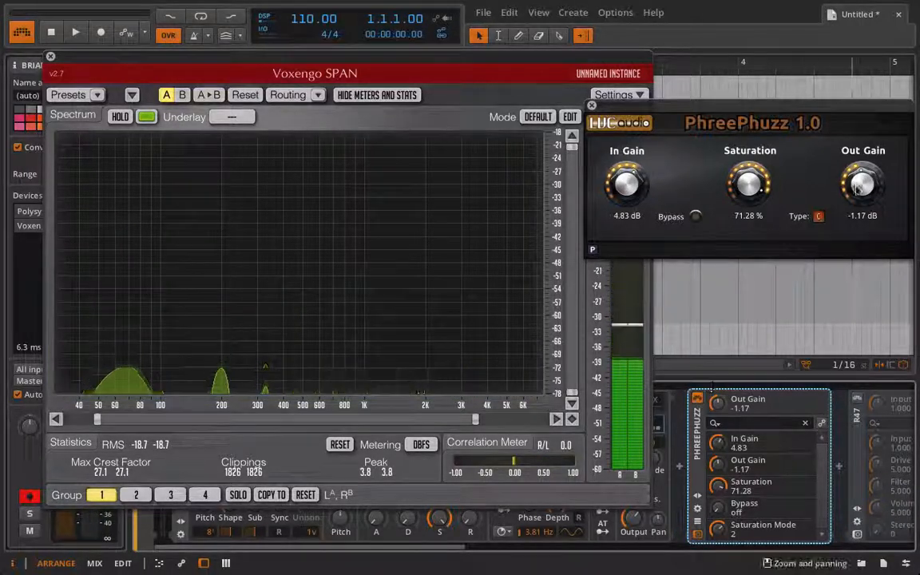
Step: Switch PhreePhuzz to type D, with saturation at 25.87 % and output gain at -7.46 dB
click(819, 217)
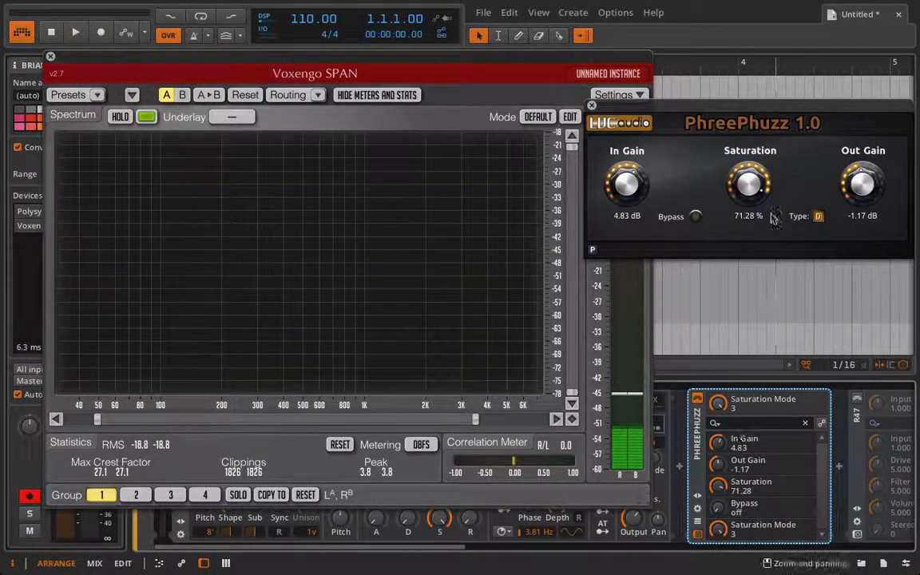
drag(718, 486, 700, 409)
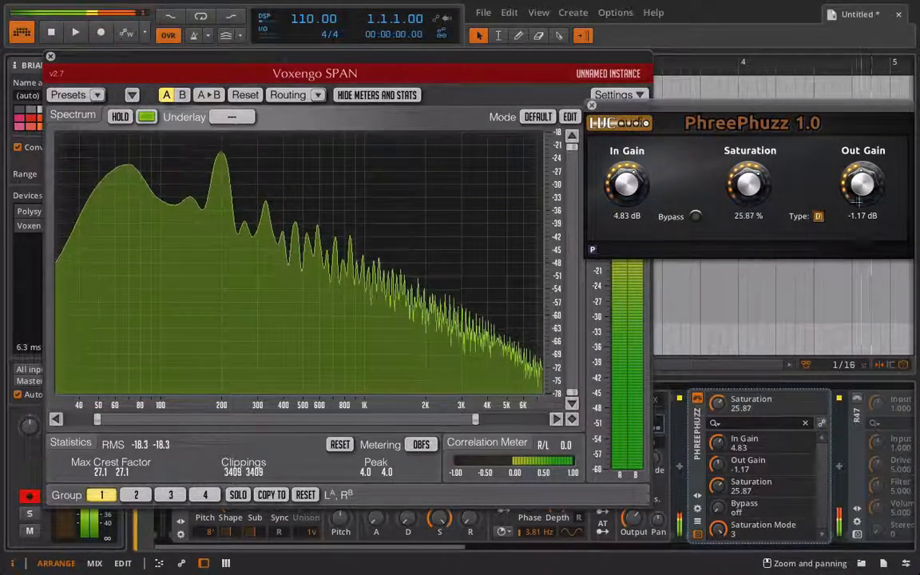
drag(859, 188, 856, 203)
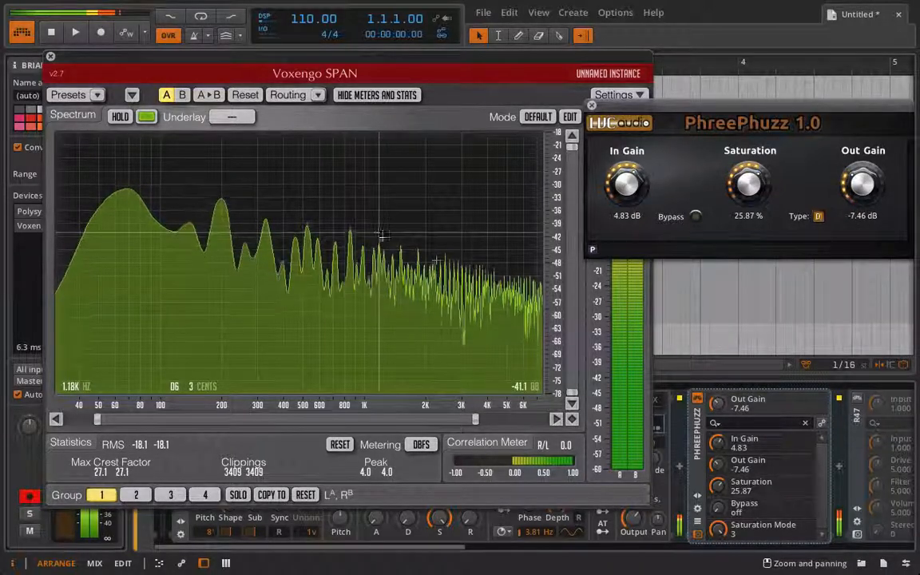
Step: Compare the type D saturation with PhreePhuzz bypassed on the spectrum
click(698, 401)
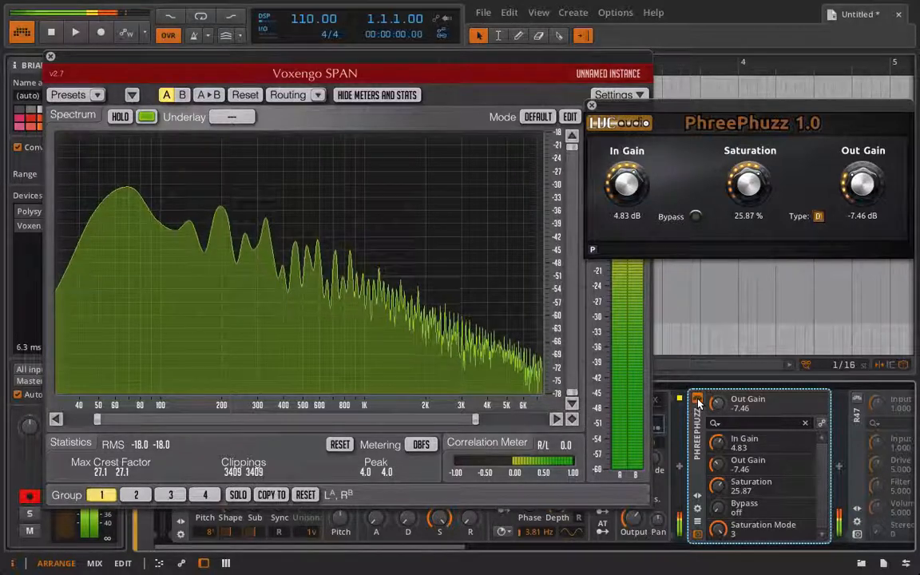
click(698, 401)
click(699, 401)
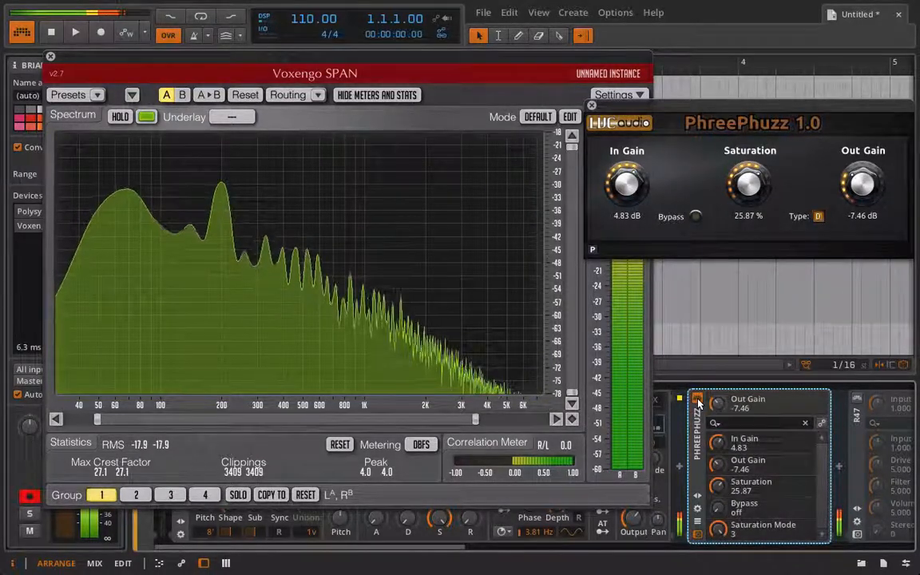
Step: Close and remove PhreePhuzz from the device chain, and open the R47 distortion plugin's window
click(592, 106)
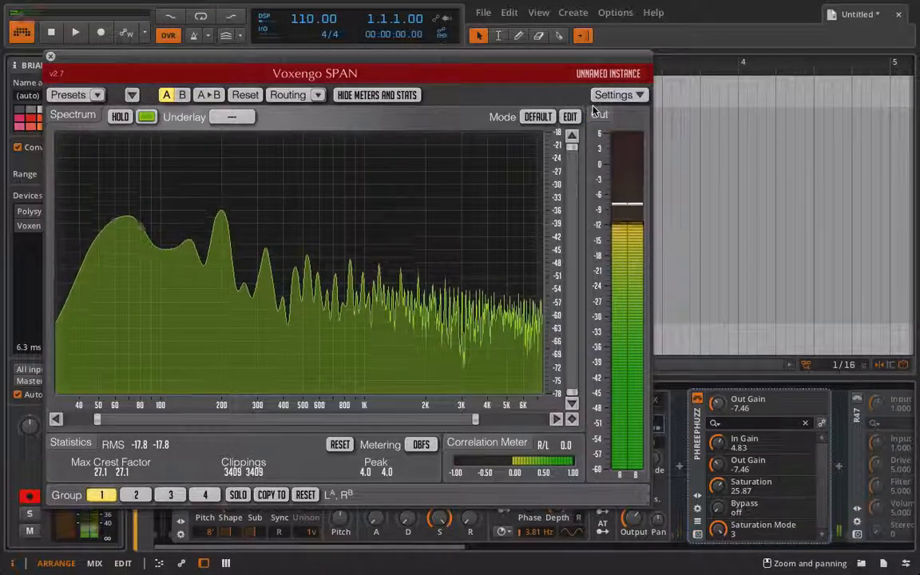
click(700, 443)
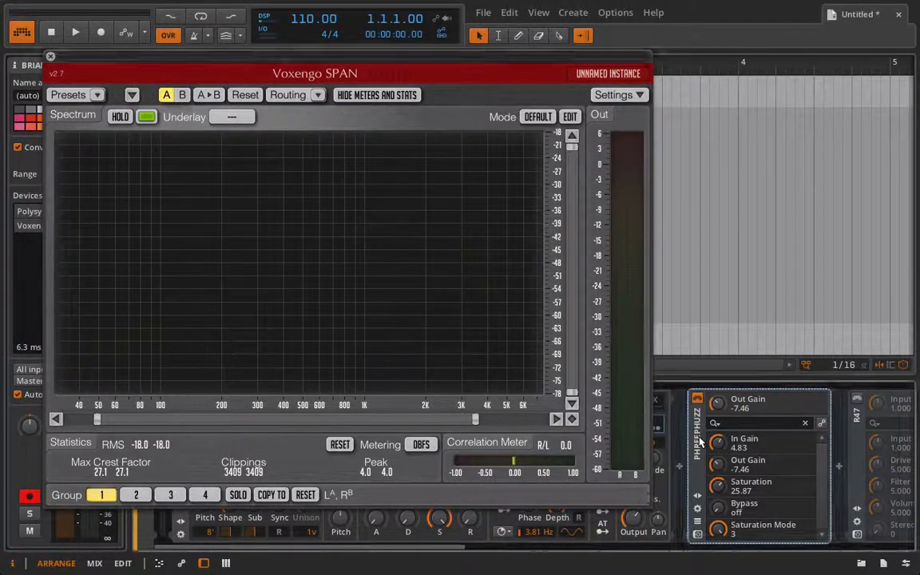
key(Delete)
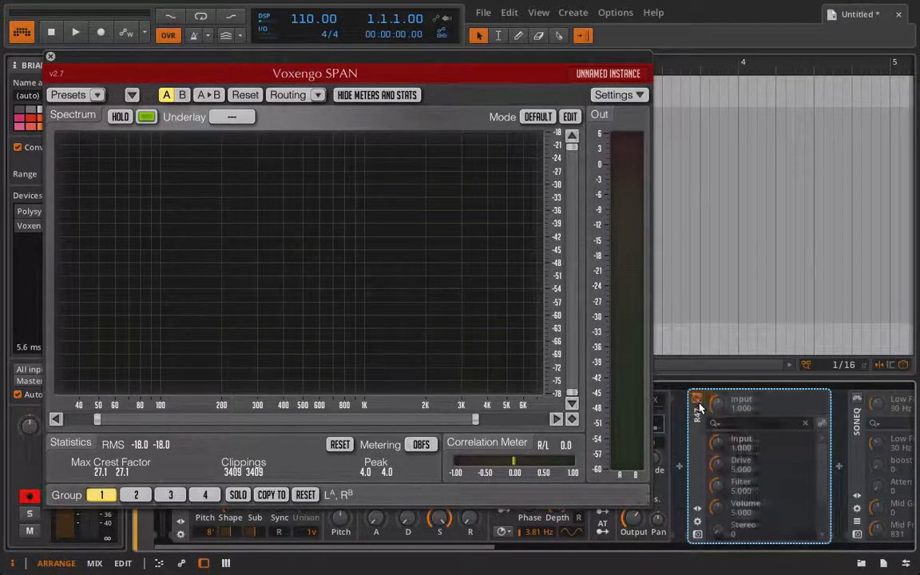
click(697, 533)
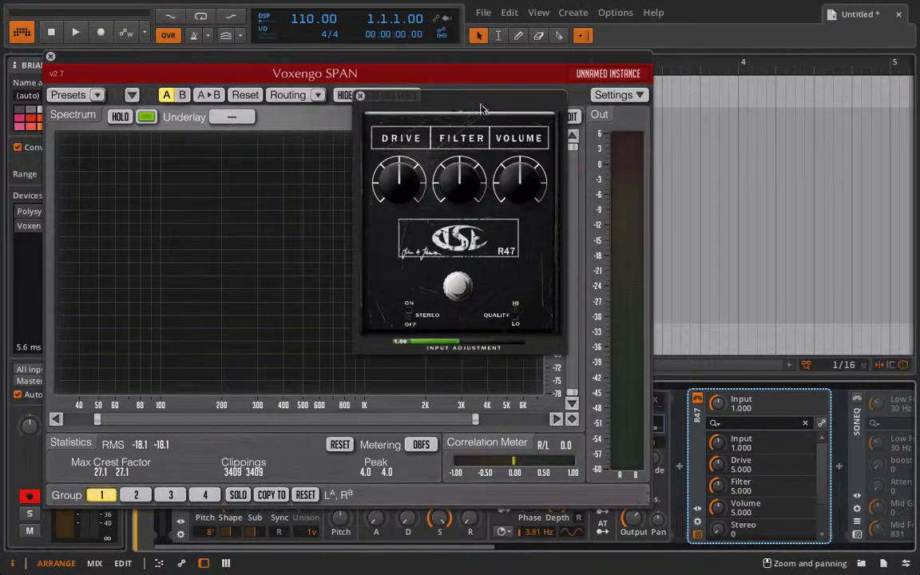
Step: Set R47 to drive 3.158, filter 0.175 and volume 9.316, and compare the sound with R47 bypassed
drag(482, 108, 783, 83)
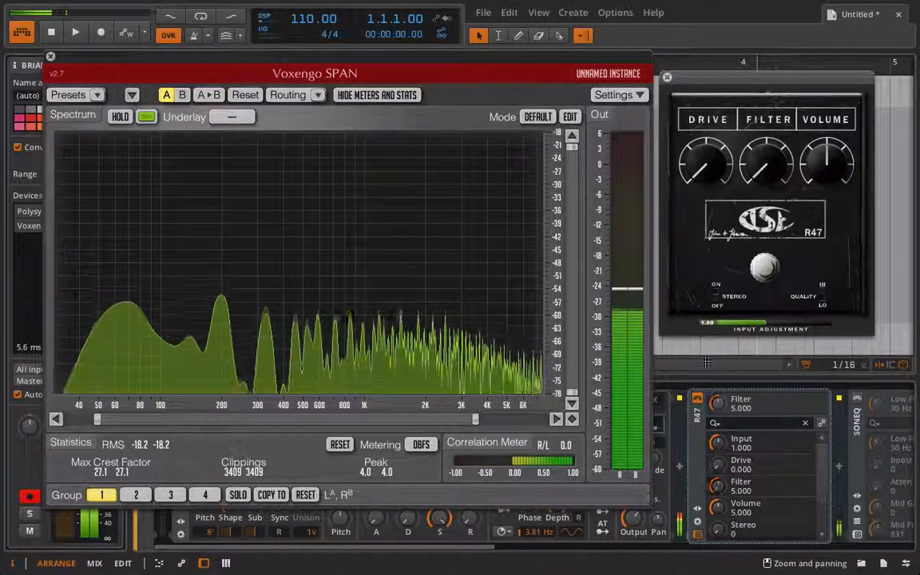
mouse_move(730, 201)
mouse_down()
mouse_move(771, 214)
mouse_move(723, 341)
mouse_move(740, 185)
mouse_up()
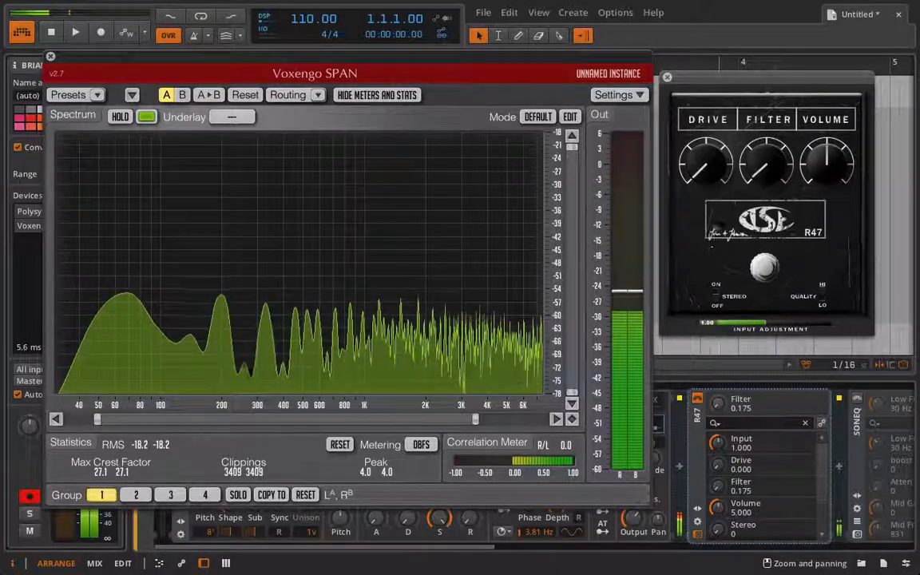
drag(696, 167, 677, 20)
mouse_move(697, 144)
mouse_down()
mouse_move(703, 134)
mouse_move(707, 143)
mouse_up()
drag(849, 171, 813, 25)
drag(707, 210, 695, 256)
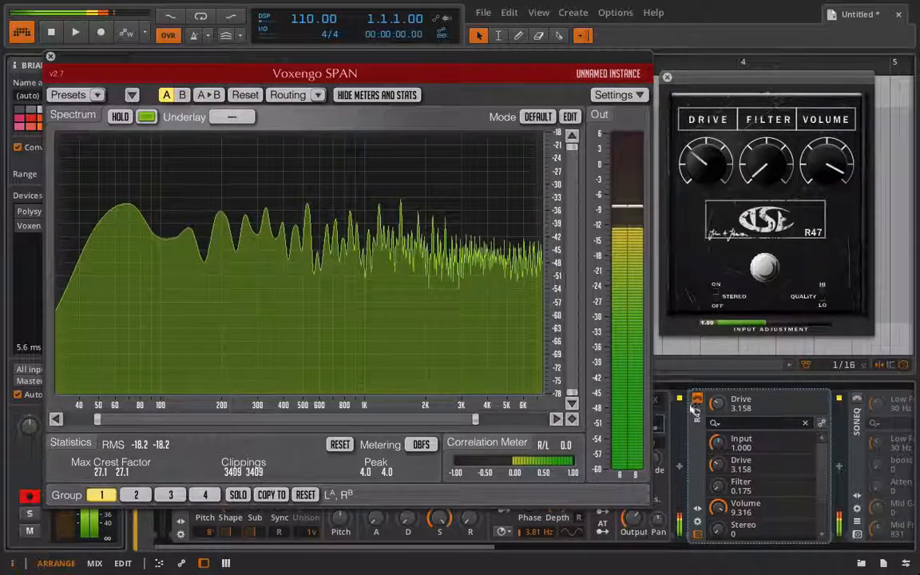
click(698, 400)
click(698, 400)
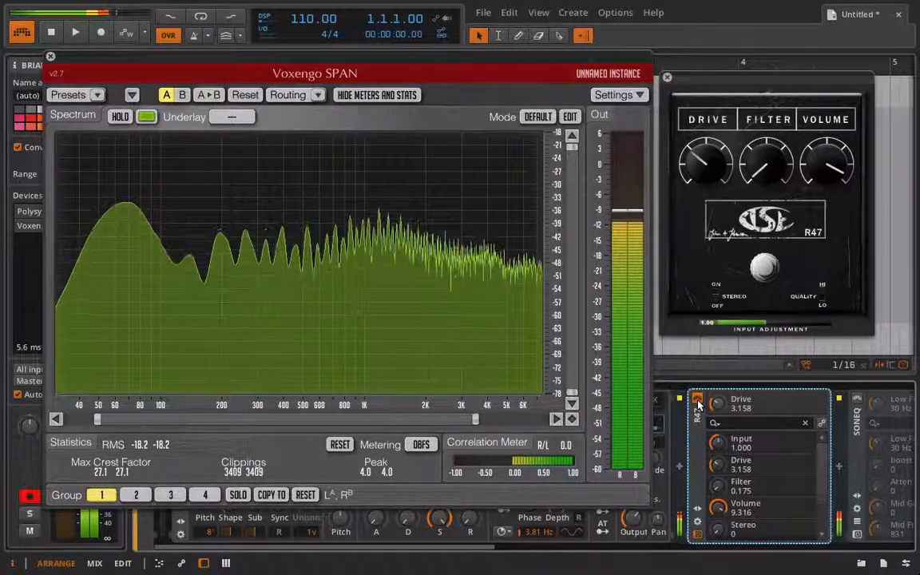
Step: Close and remove R47 from the device chain, and open the SONEQ plugin's window
click(667, 78)
click(697, 433)
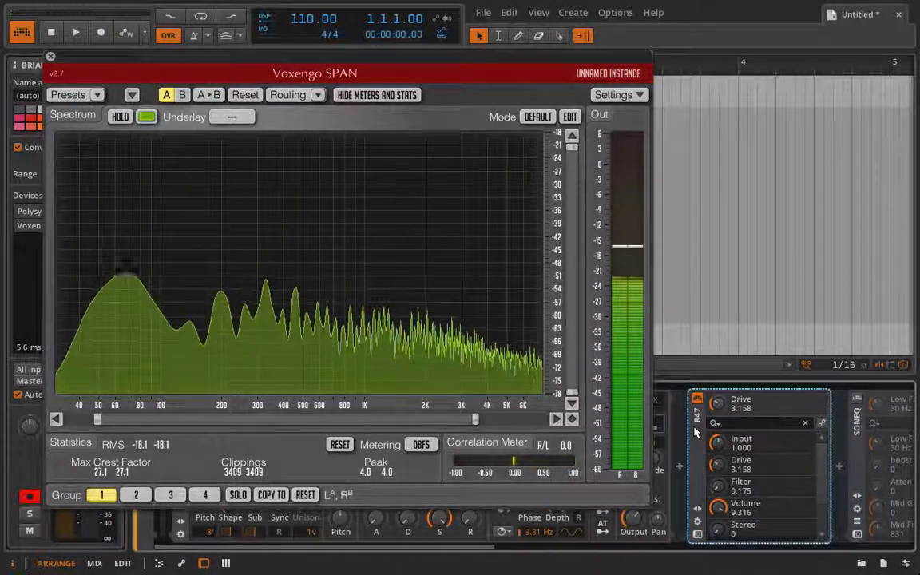
key(Delete)
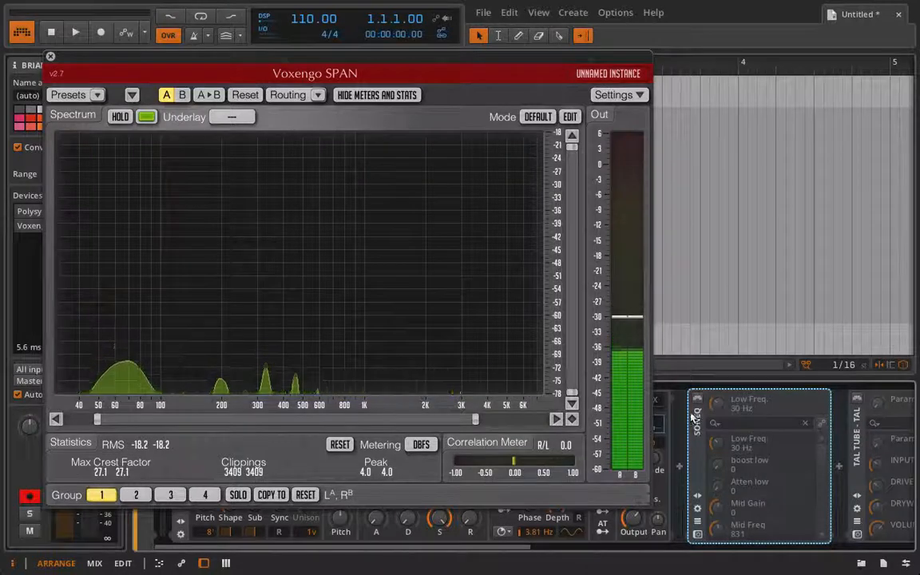
click(697, 534)
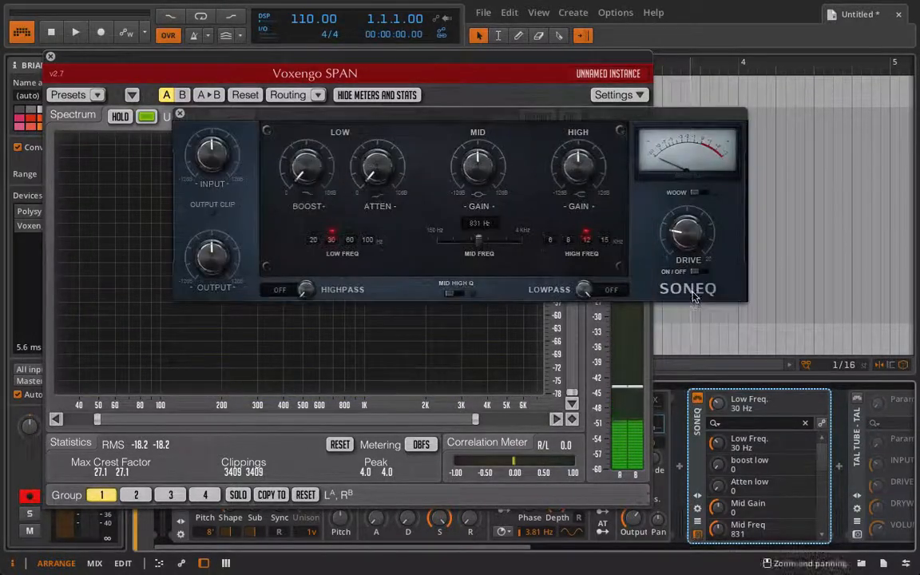
Step: Switch on SONEQ's drive section and arrange the SONEQ and SPAN windows so they overlap less
drag(559, 118, 654, 75)
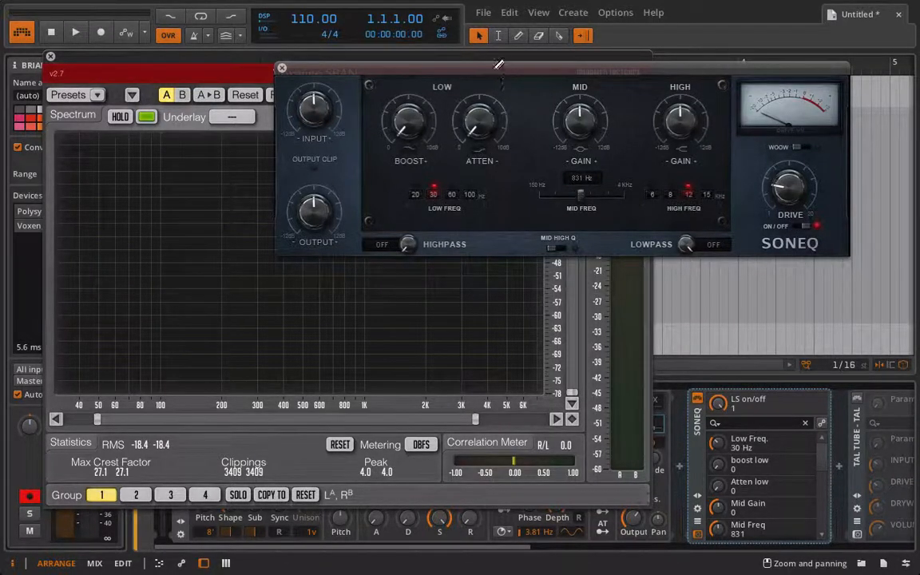
drag(496, 64, 613, 110)
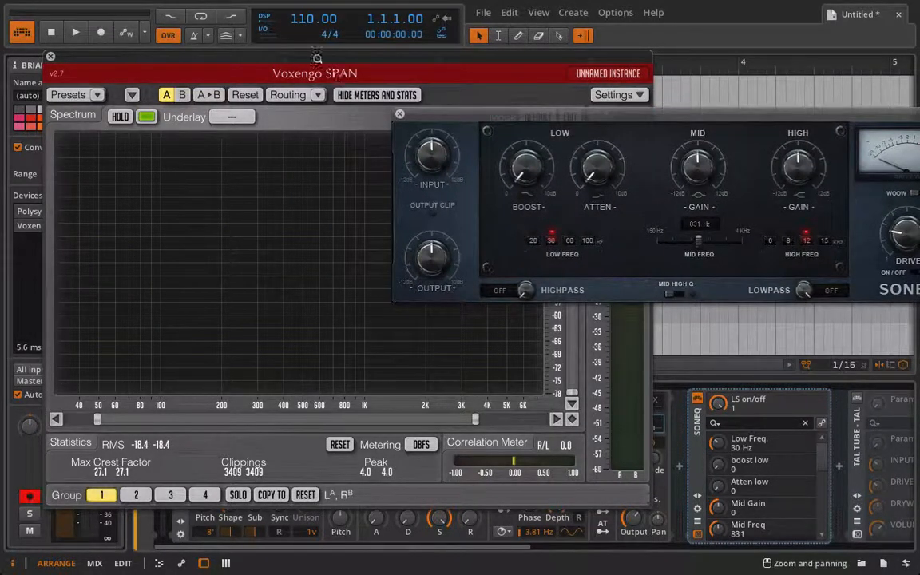
drag(317, 58, 235, 52)
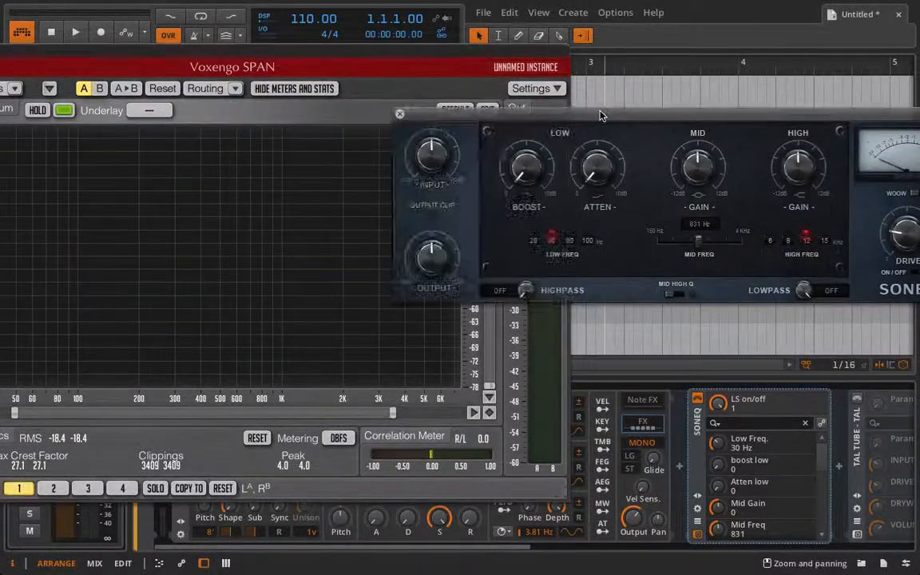
drag(601, 115, 541, 111)
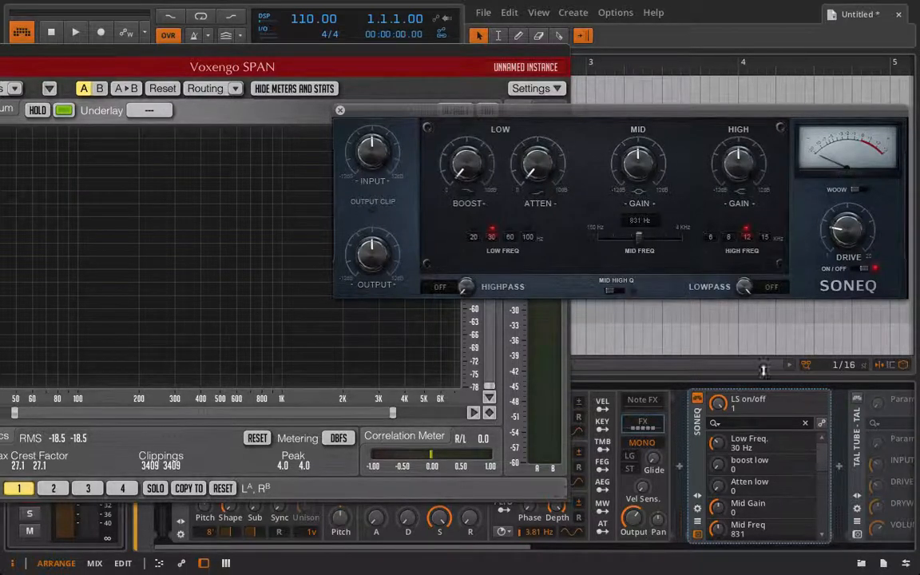
Step: Switch on SONEQ's Woow option and raise the drive to 19.8
click(850, 238)
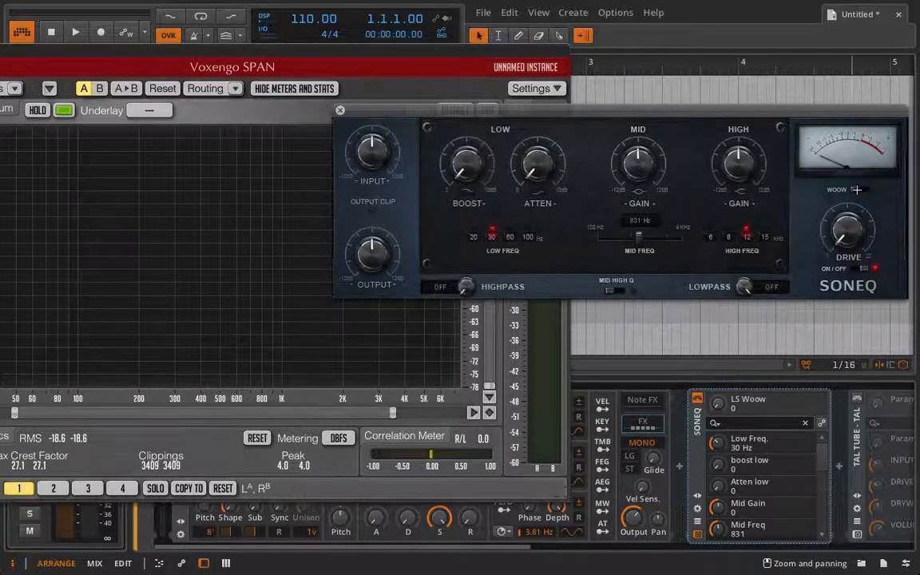
click(862, 189)
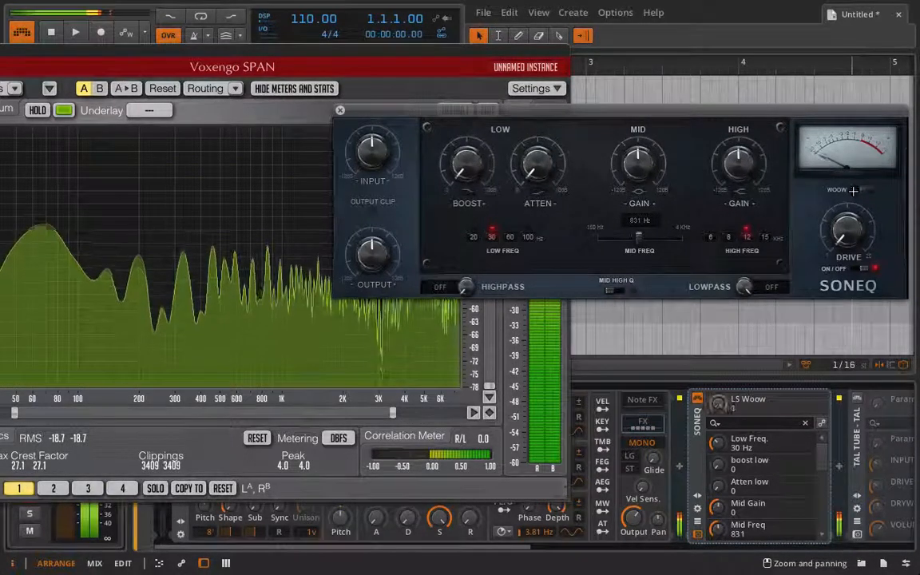
drag(841, 230, 848, 214)
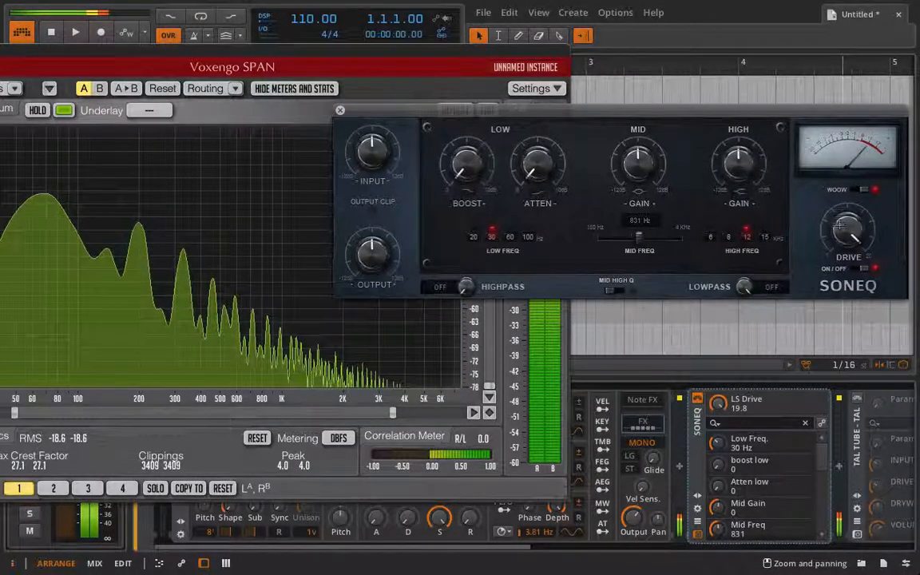
Step: Move SONEQ clear of the spectrum, raise its input gain to 8.32 and lower its output gain to compensate
drag(409, 112, 500, 309)
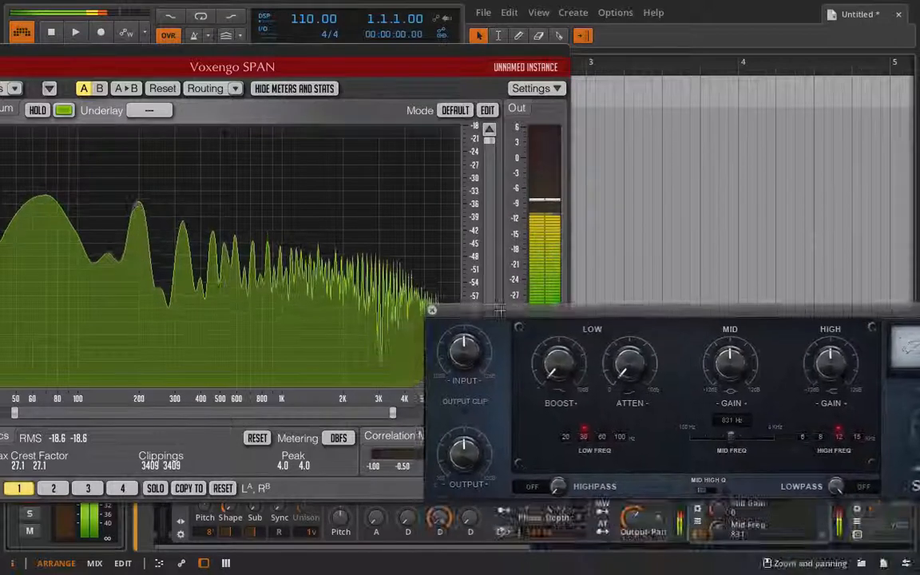
drag(462, 341, 449, 292)
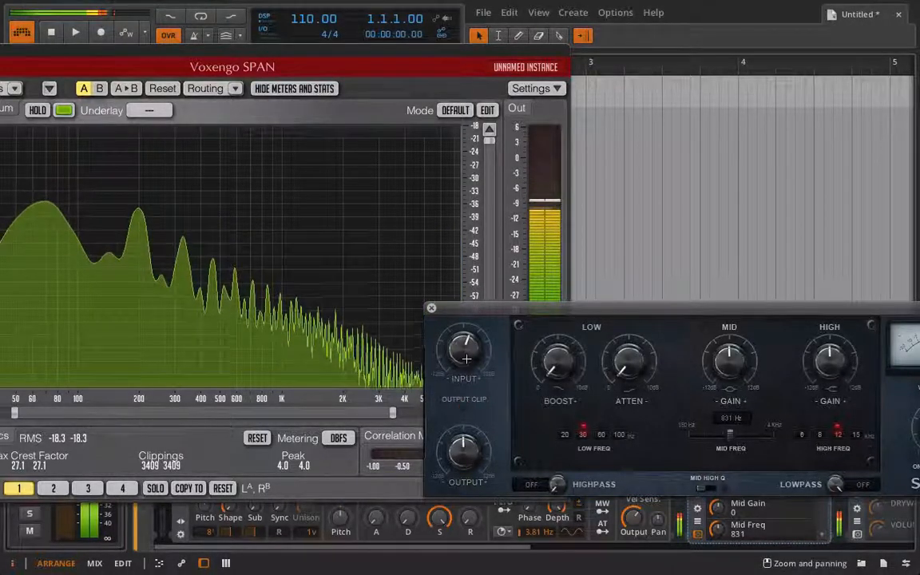
drag(462, 450, 470, 476)
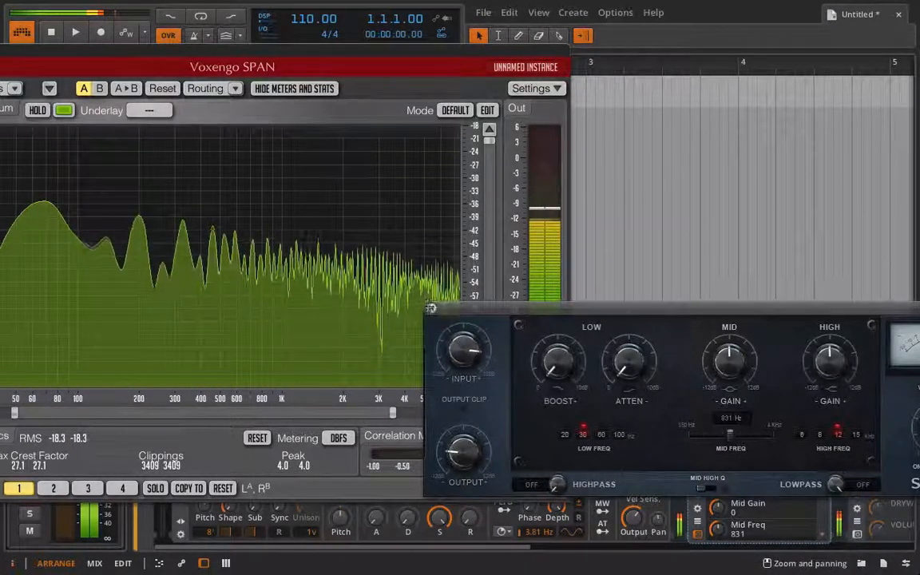
Step: Close the SONEQ window and compare the driven sound with SONEQ bypassed on the spectrum
click(430, 308)
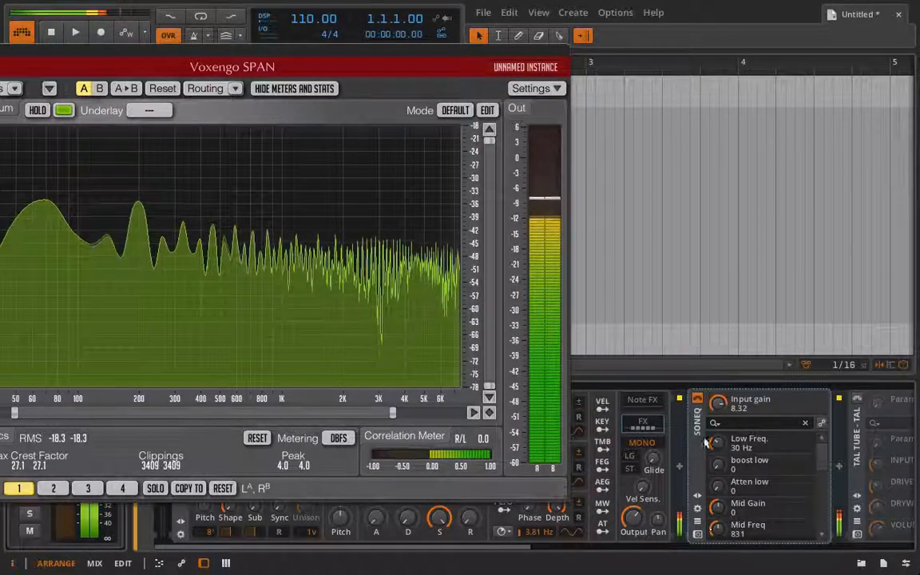
click(699, 402)
click(700, 401)
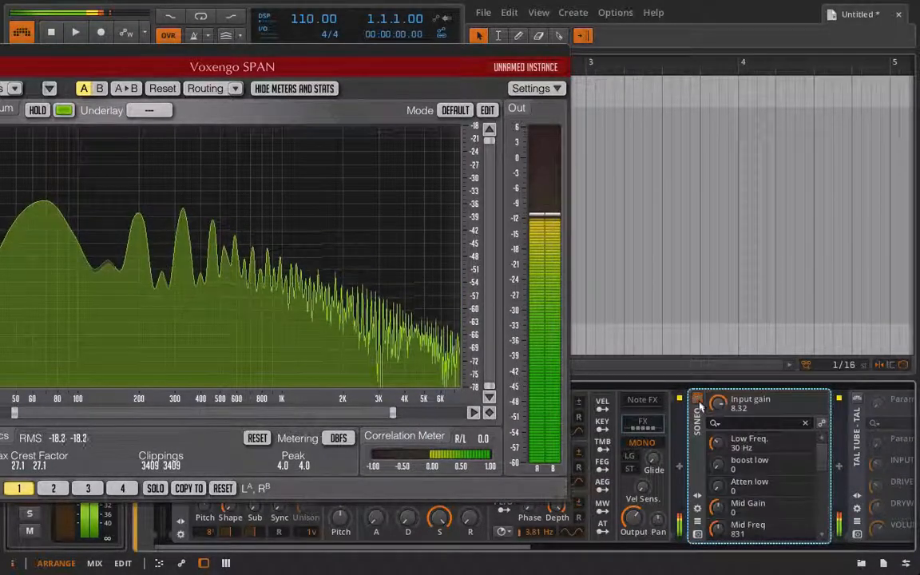
Step: Reopen the SONEQ window over the spectrum and switch off its Woow option
click(698, 534)
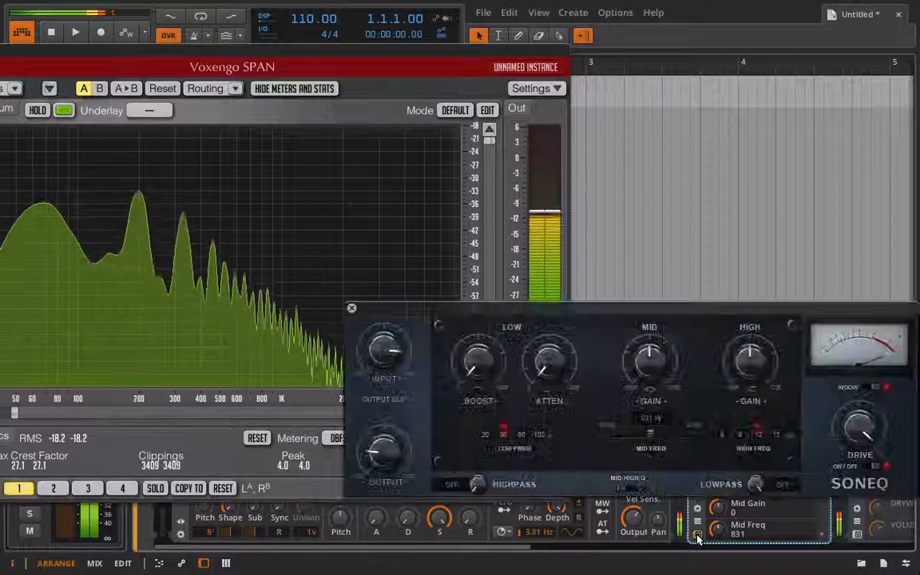
drag(591, 308, 476, 208)
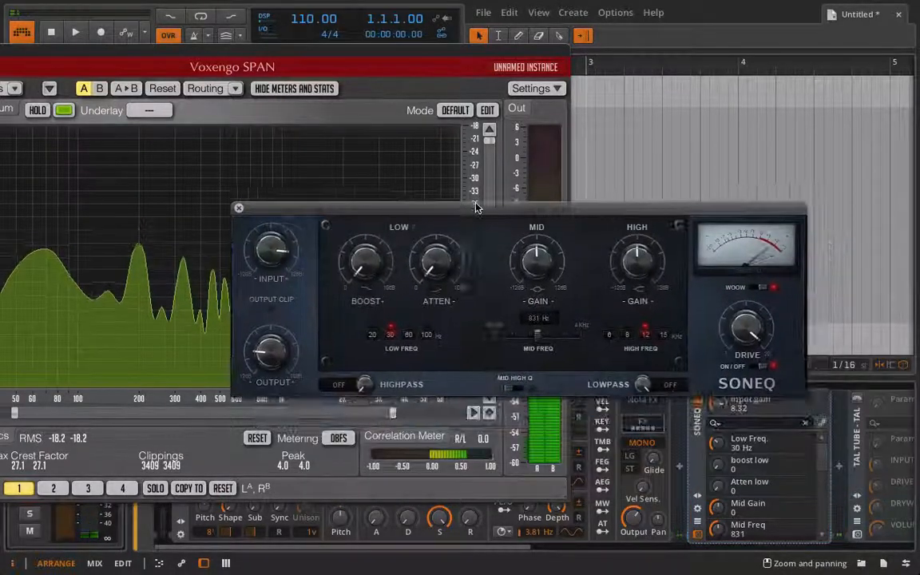
click(761, 288)
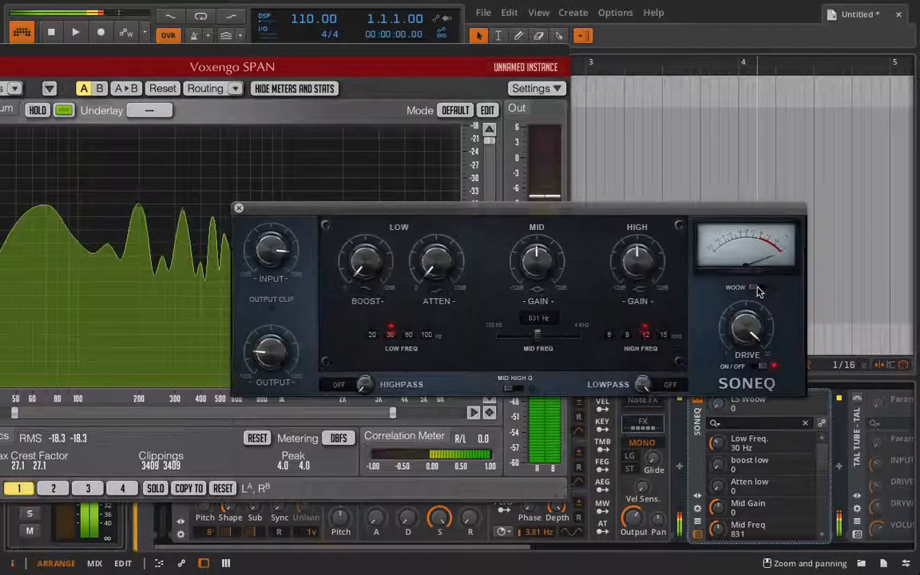
Step: Close and remove SONEQ from the device chain, and open TAL-Tube's window clear of most of the spectrum
click(239, 209)
click(696, 399)
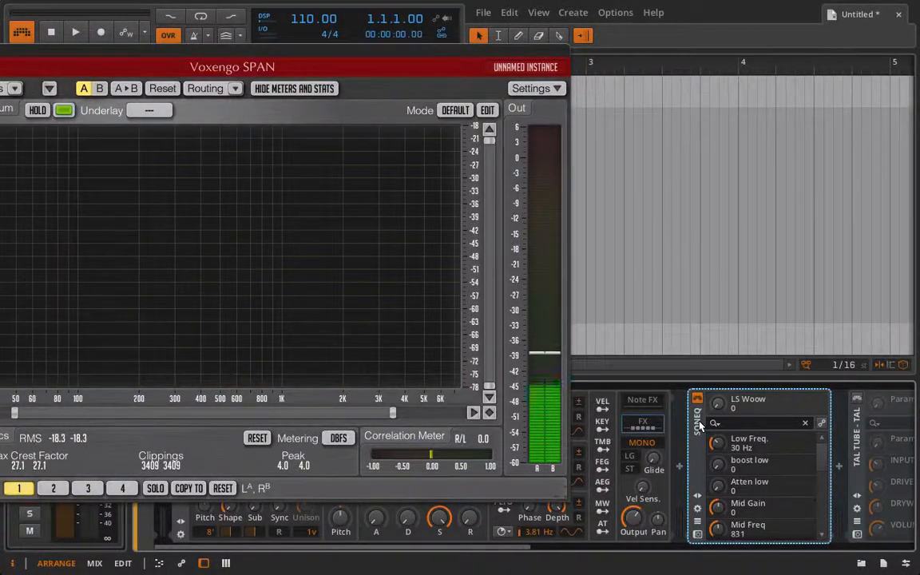
key(Delete)
click(698, 533)
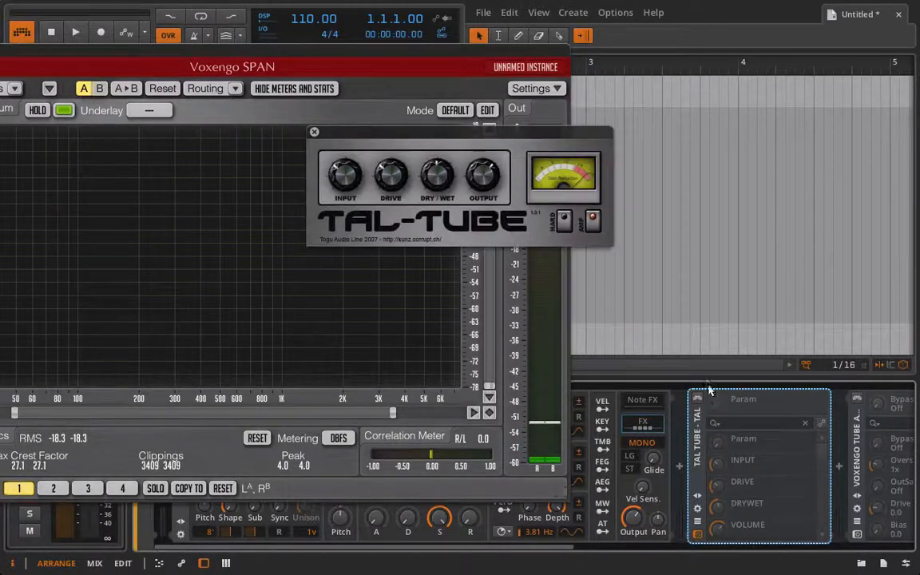
drag(453, 133, 636, 162)
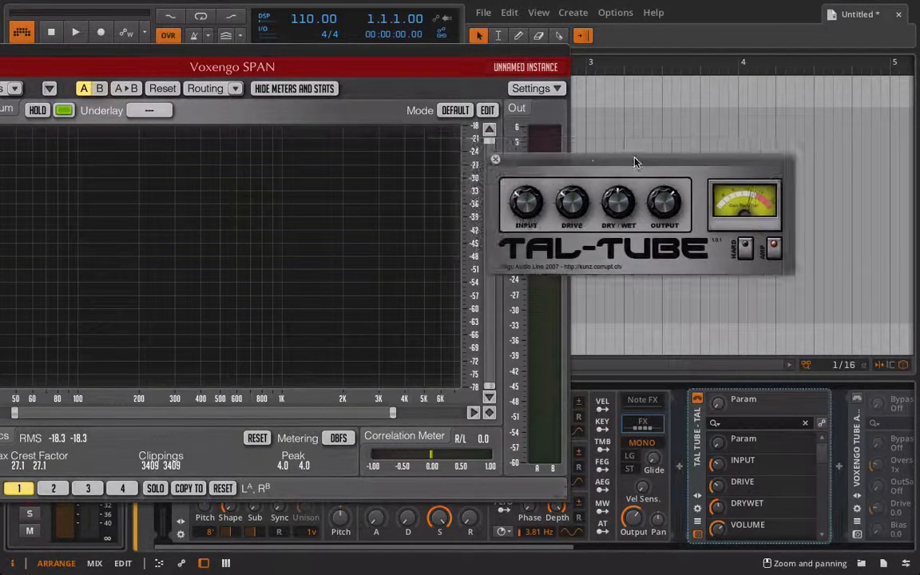
Step: Switch TAL-Tube to Hard mode, sweep the drive from minimum to a high setting and compare with TAL-Tube bypassed
click(750, 249)
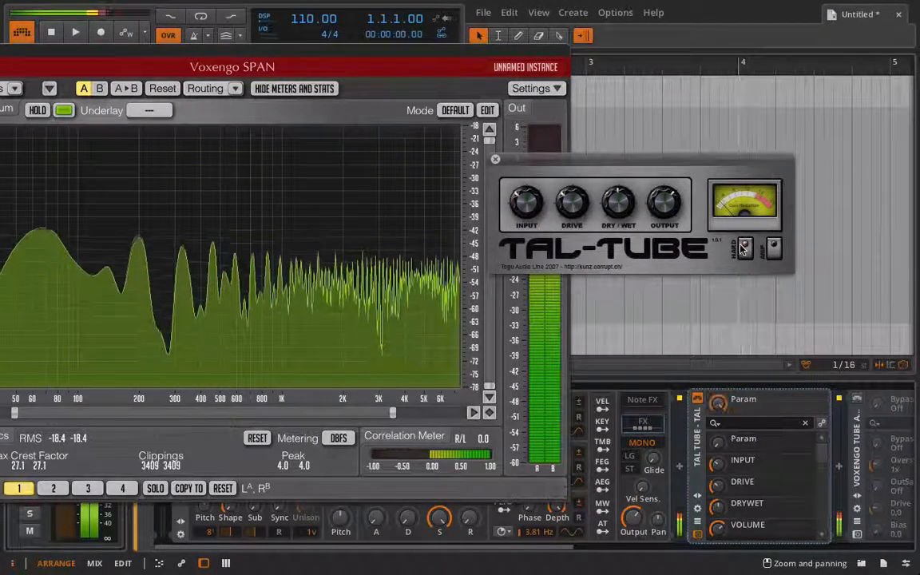
drag(572, 209, 568, 243)
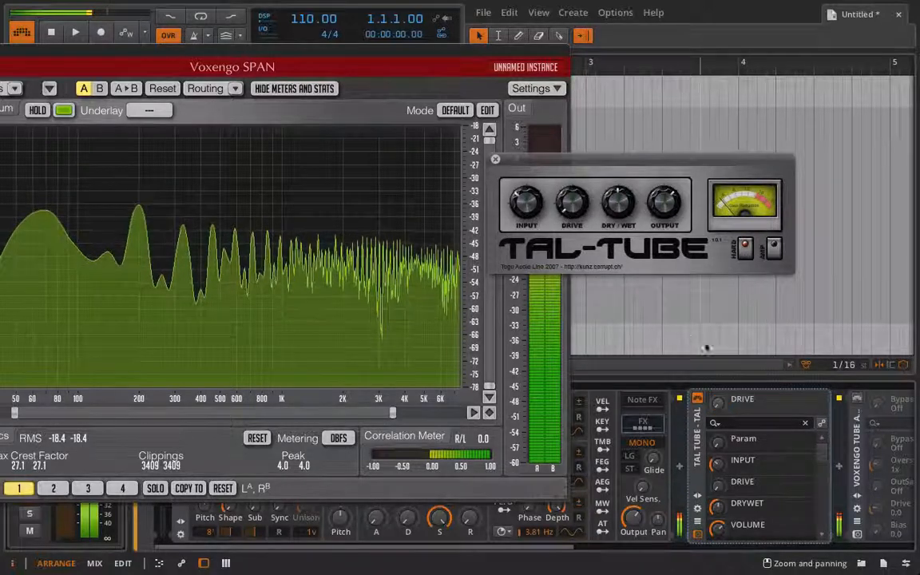
click(714, 374)
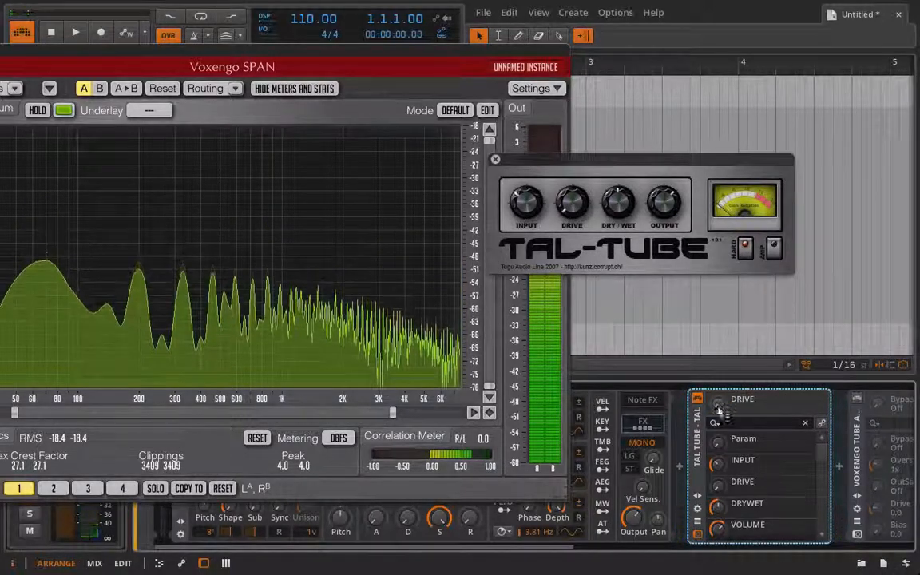
drag(722, 406, 722, 347)
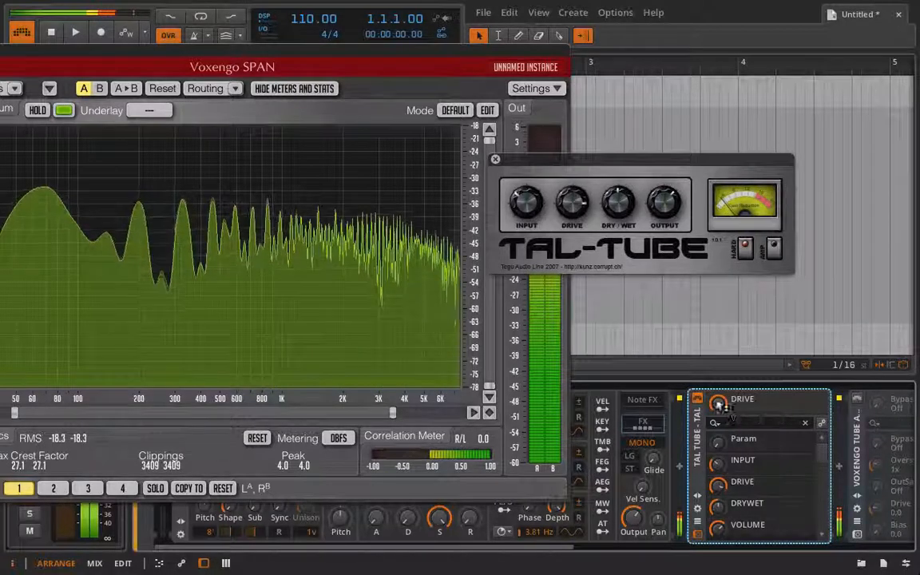
click(697, 398)
click(696, 399)
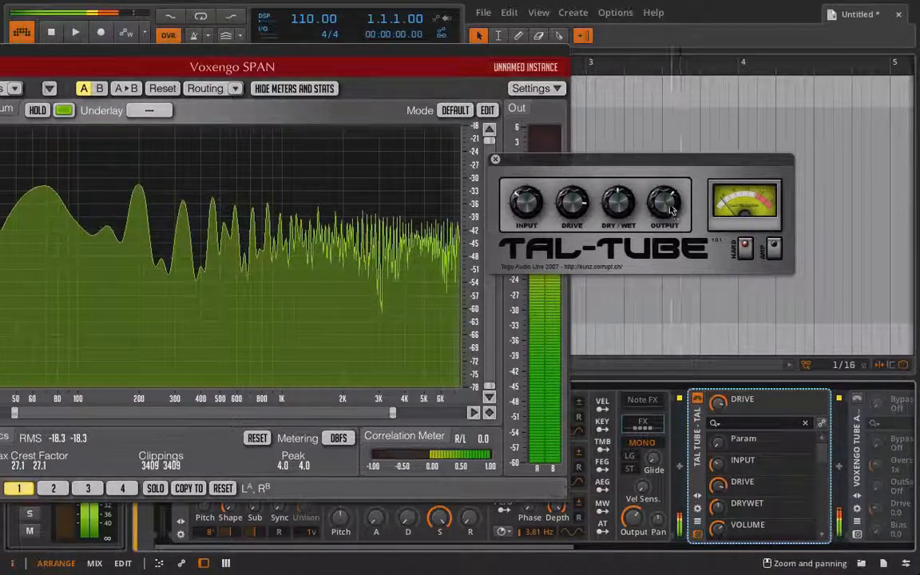
Step: Set TAL-Tube's output volume to about 0.538 and raise its input level
drag(666, 206, 666, 187)
mouse_move(721, 406)
mouse_down()
mouse_move(721, 432)
mouse_move(720, 415)
mouse_up()
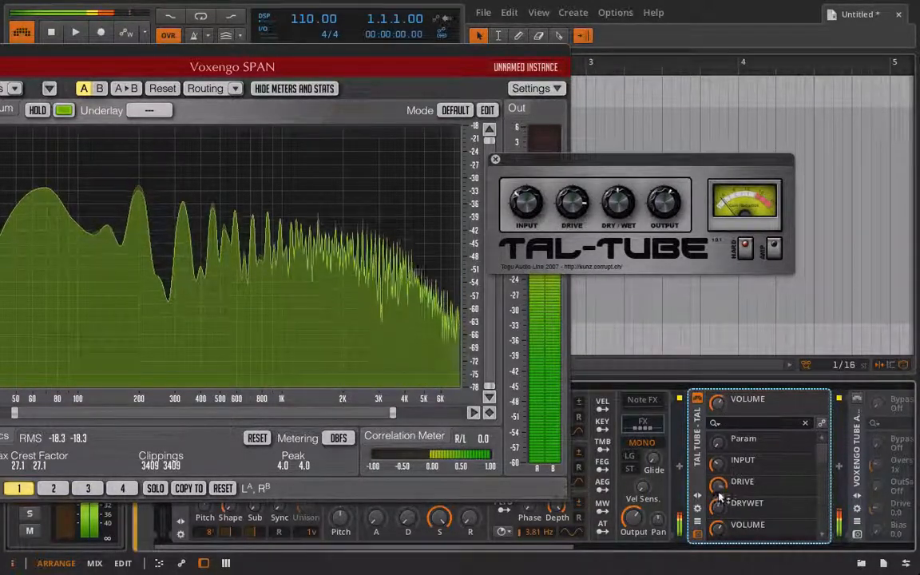
drag(718, 508, 718, 535)
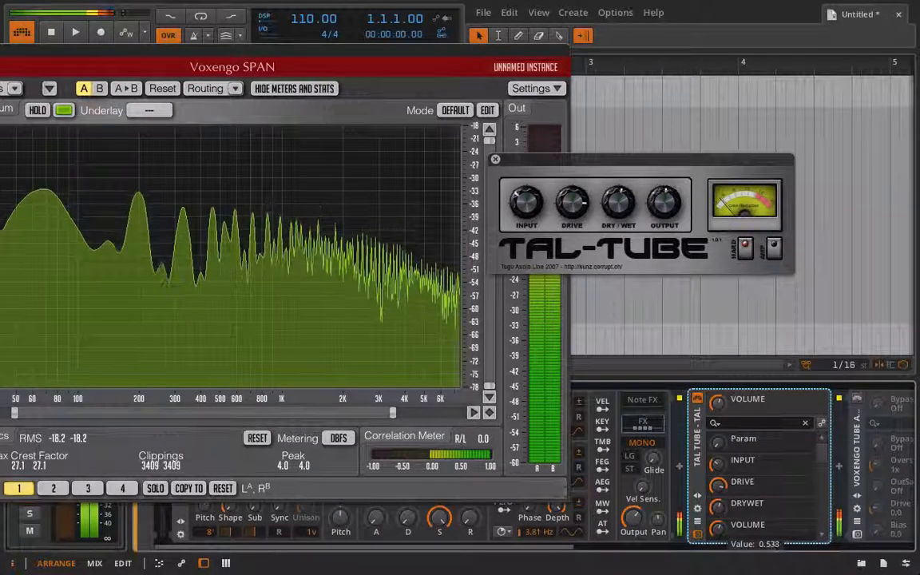
mouse_move(718, 464)
mouse_down()
mouse_move(718, 478)
mouse_move(718, 464)
mouse_up()
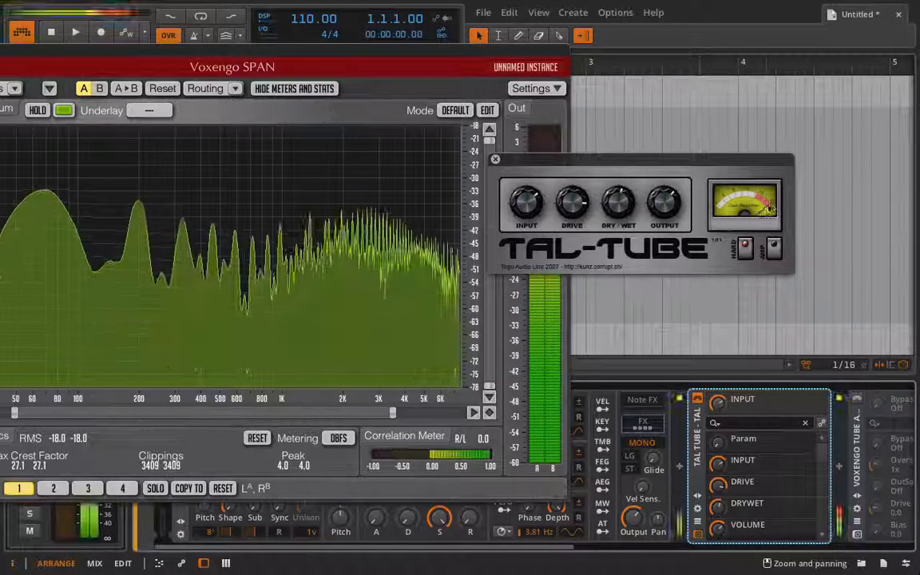
Step: Alternate TAL-Tube between its Amp and Hard modes to compare their harmonics on the spectrum
click(744, 255)
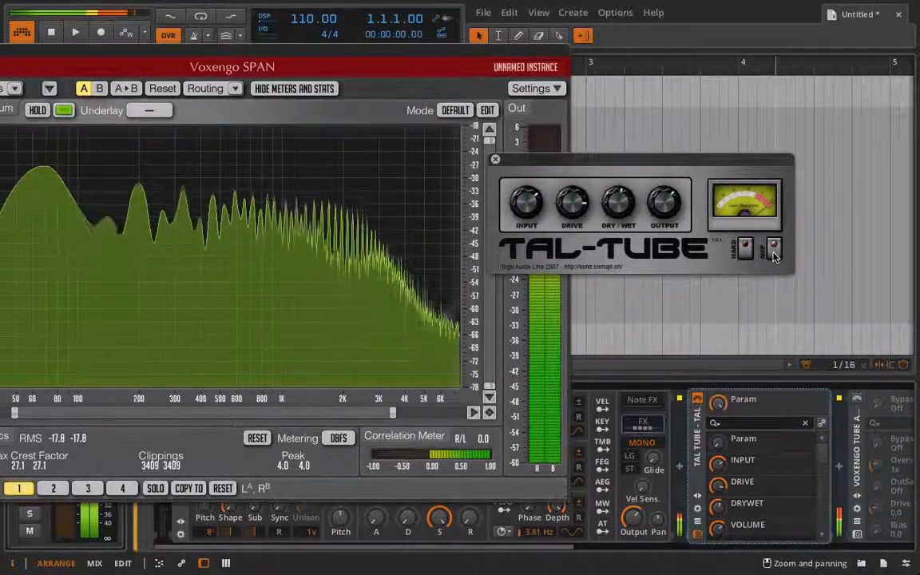
click(744, 251)
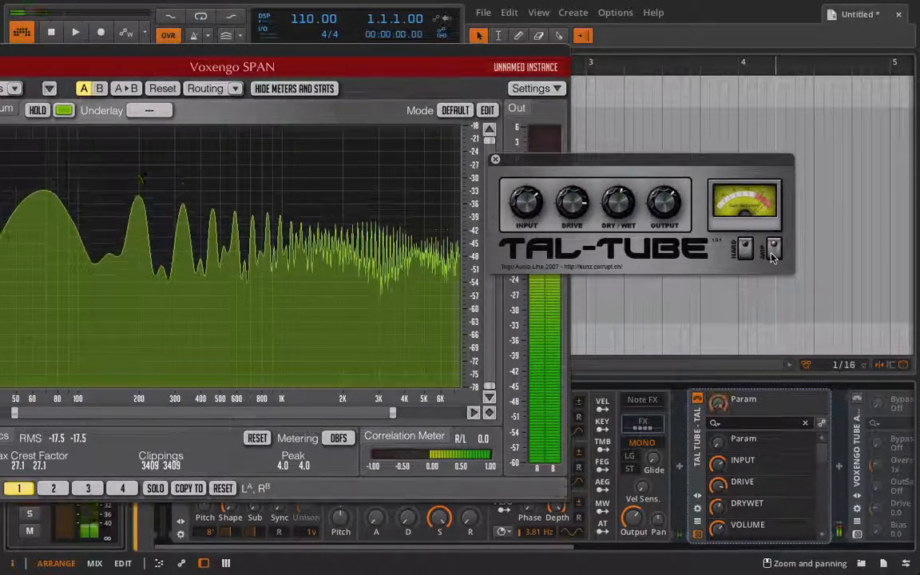
Step: Toggle TAL-Tube's Hard mode for comparison, readjust its output volume and lower its input level
click(744, 254)
click(743, 256)
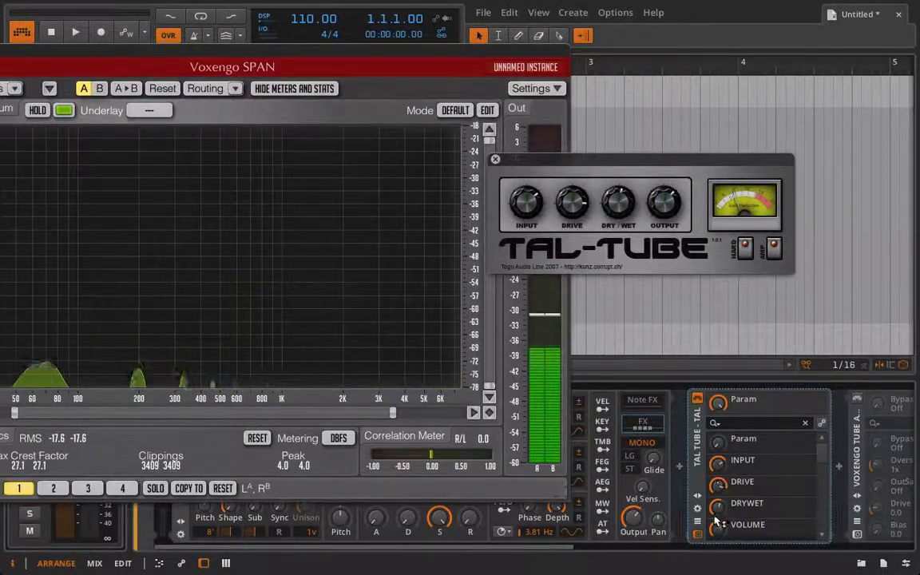
drag(719, 528, 718, 551)
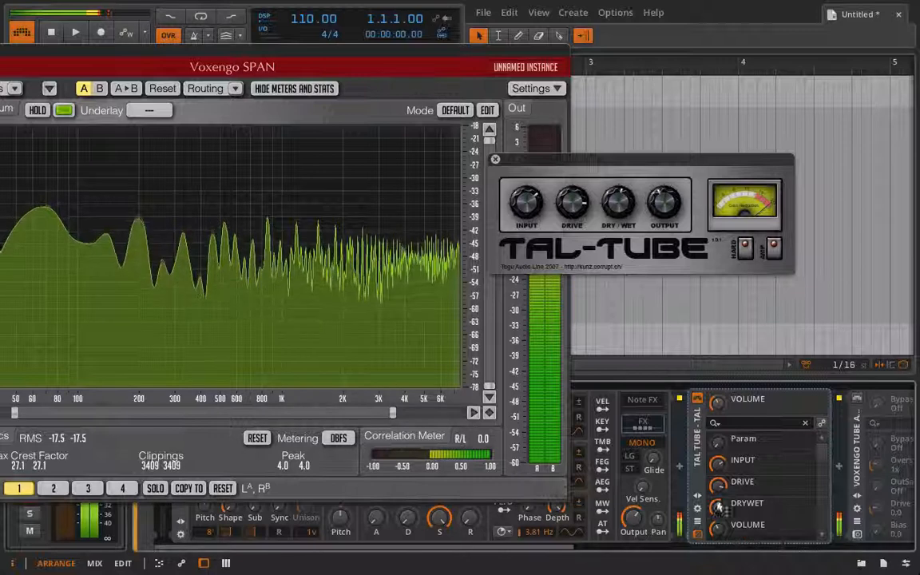
drag(719, 467, 719, 512)
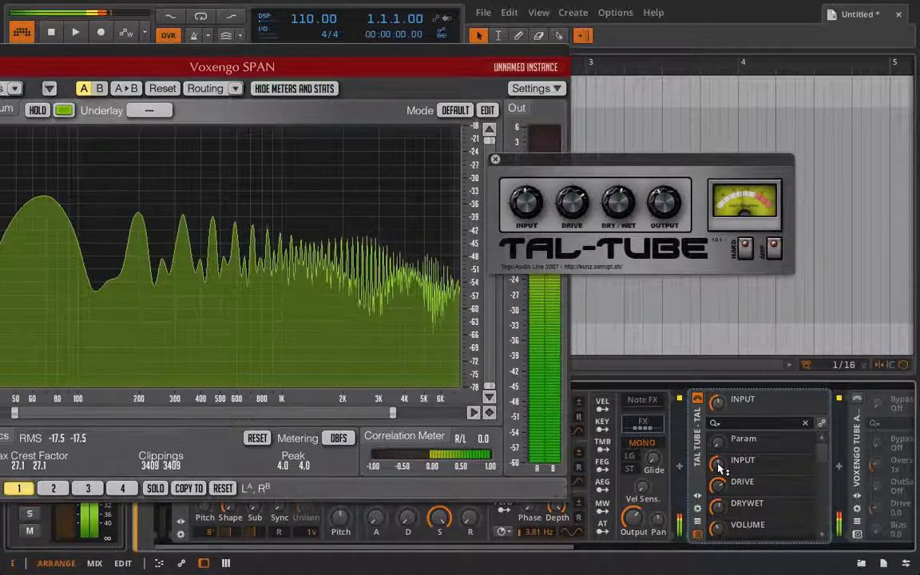
Step: Close and remove TAL-Tube from the device chain, and open Voxengo Tube Amp's window clear of the spectrum
click(495, 162)
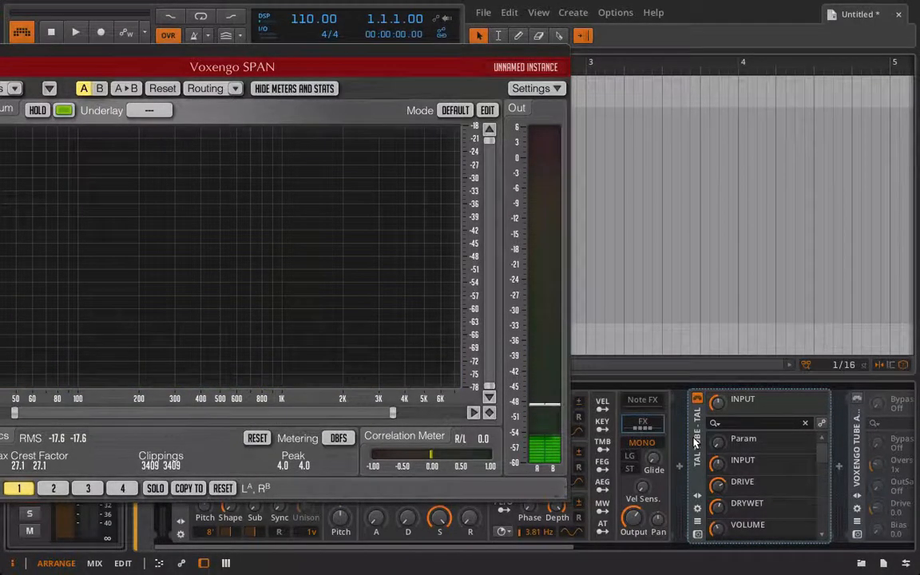
key(Delete)
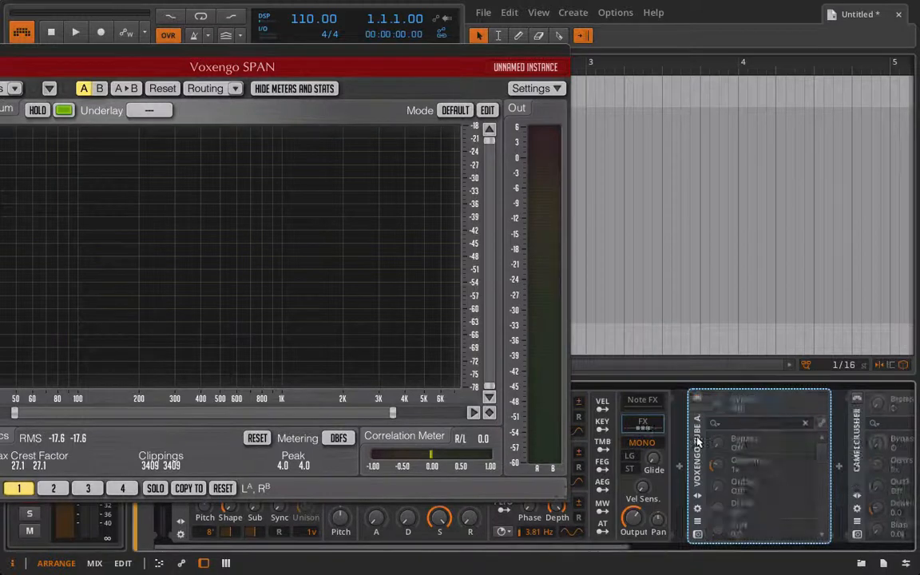
click(697, 534)
drag(446, 110, 692, 102)
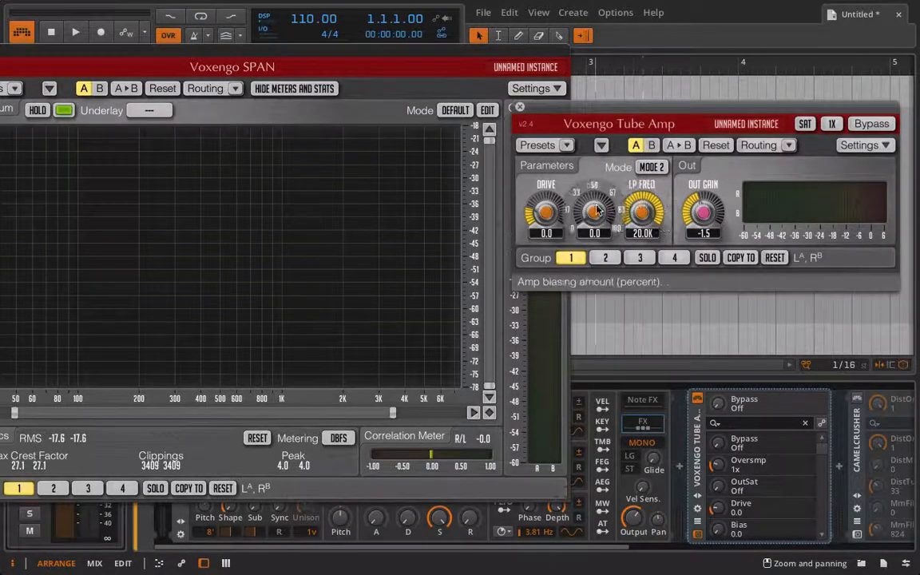
Step: Raise Tube Amp's drive to 31.5 during playback and compare the spectrum with the device bypassed
key(space)
drag(545, 212, 546, 176)
click(697, 400)
click(696, 399)
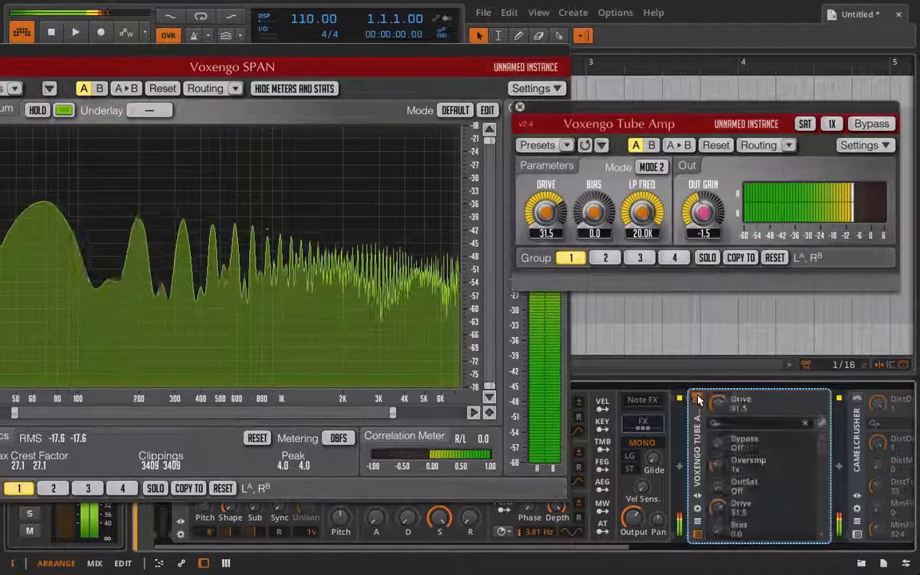
Step: Enable Tube Amp's output saturation with 8x oversampling, and set its drive to 19.0 and output gain to -0.4
click(805, 124)
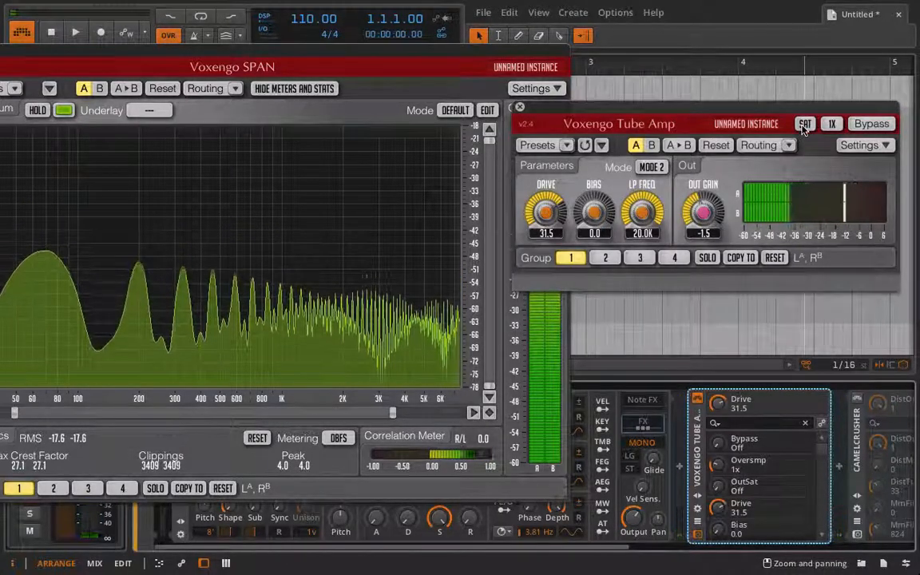
click(831, 124)
click(832, 192)
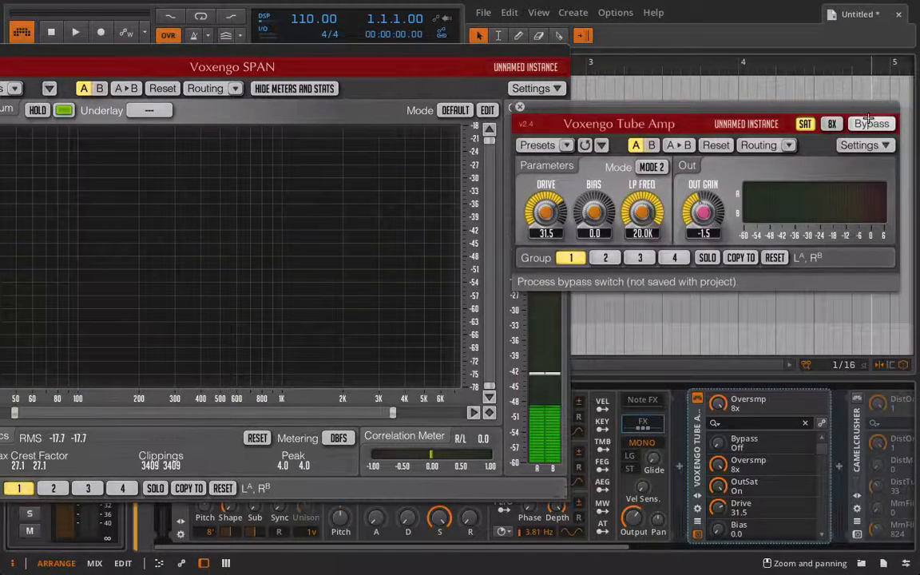
mouse_move(546, 209)
mouse_down()
mouse_move(546, 235)
mouse_move(547, 224)
mouse_up()
drag(705, 232, 707, 231)
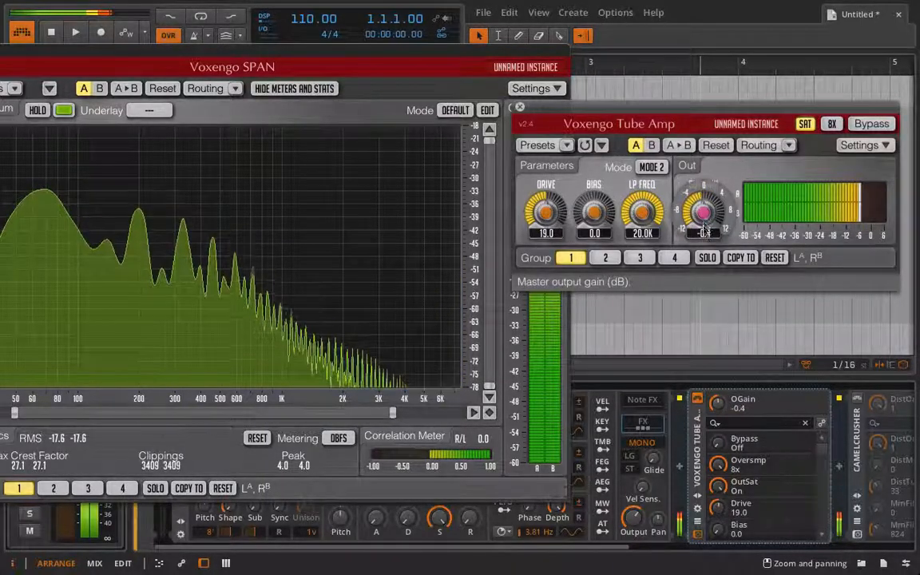
Step: Switch Tube Amp to Mode 1, set the drive to 35.9 and alternate the device between bypassed and active
click(651, 167)
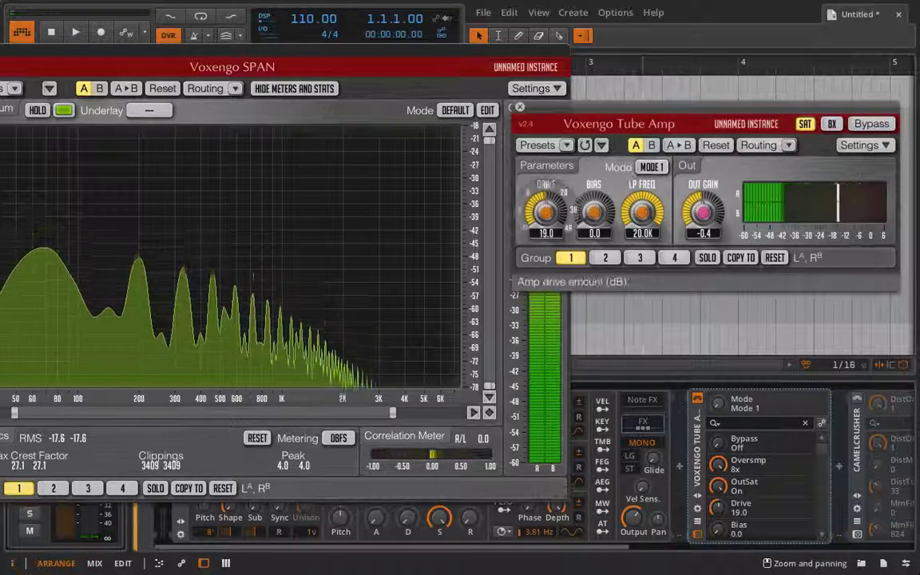
drag(546, 213, 549, 238)
click(698, 399)
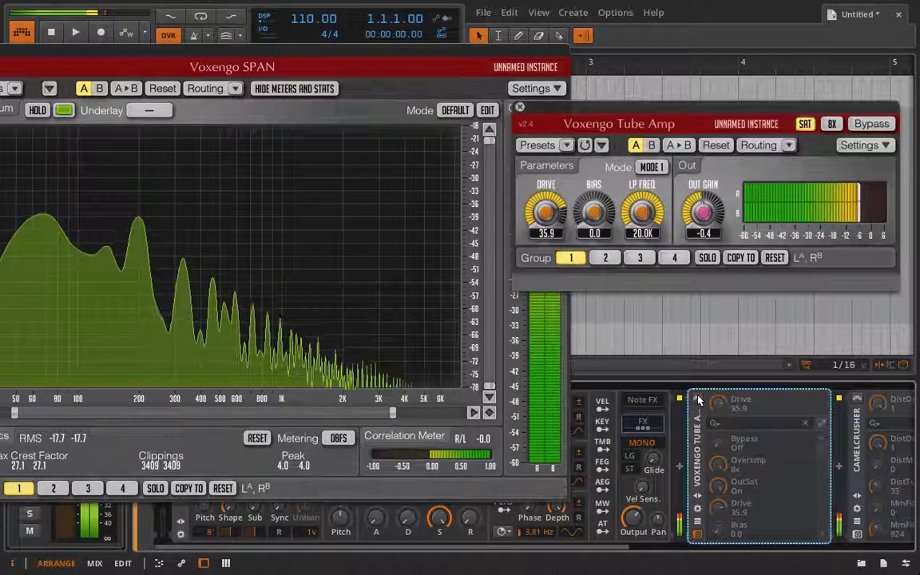
click(699, 399)
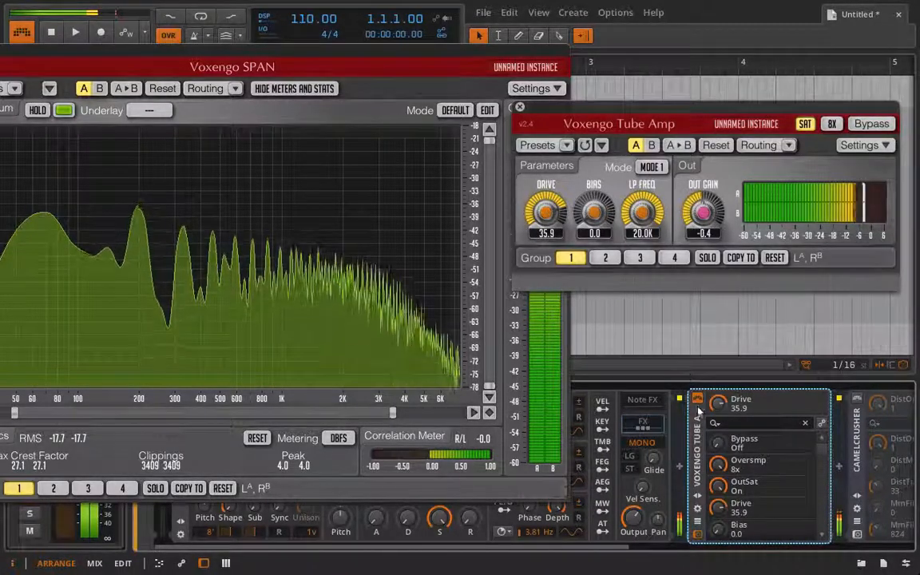
click(696, 399)
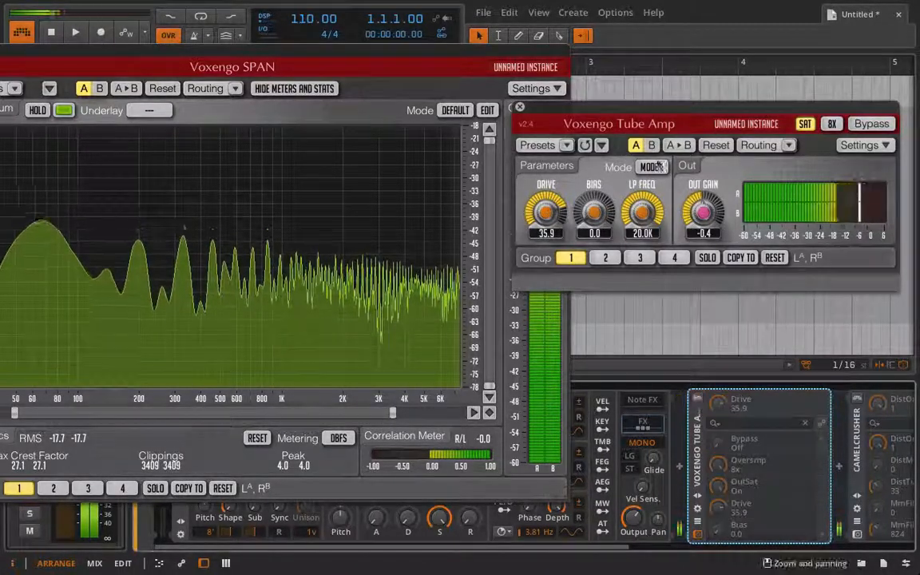
click(697, 399)
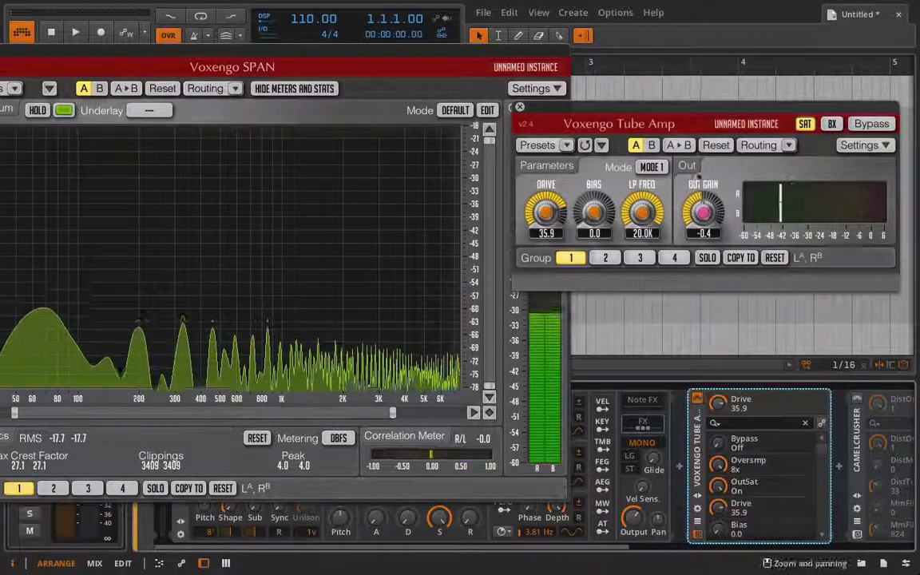
Step: Set Tube Amp's drive to 39.2 in Mode 2 and compare it with Mode 1
click(651, 166)
mouse_move(551, 215)
mouse_down()
mouse_move(550, 280)
mouse_move(551, 206)
mouse_up()
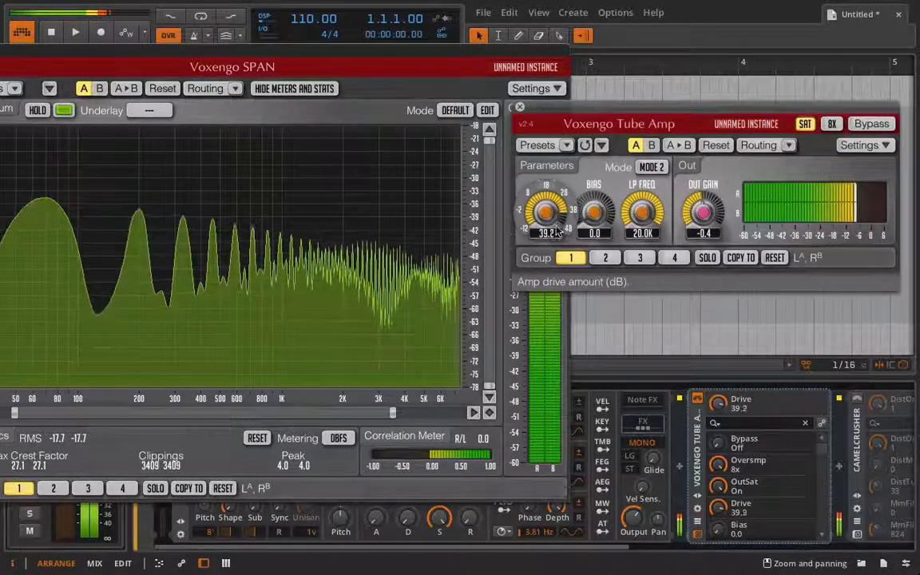
click(652, 167)
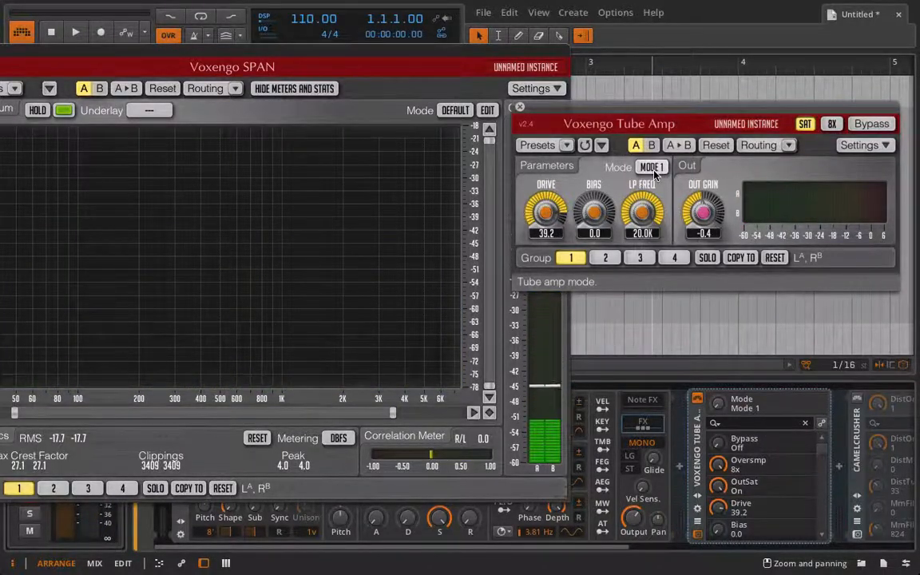
Step: Close and remove Tube Amp from the device chain, and open CamelCrusher's window beside the spectrum
click(519, 108)
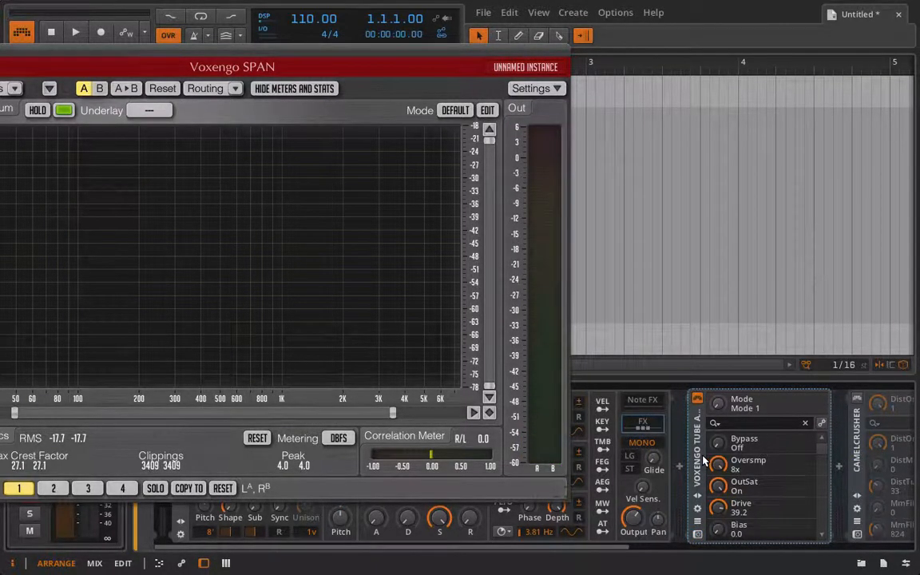
key(Delete)
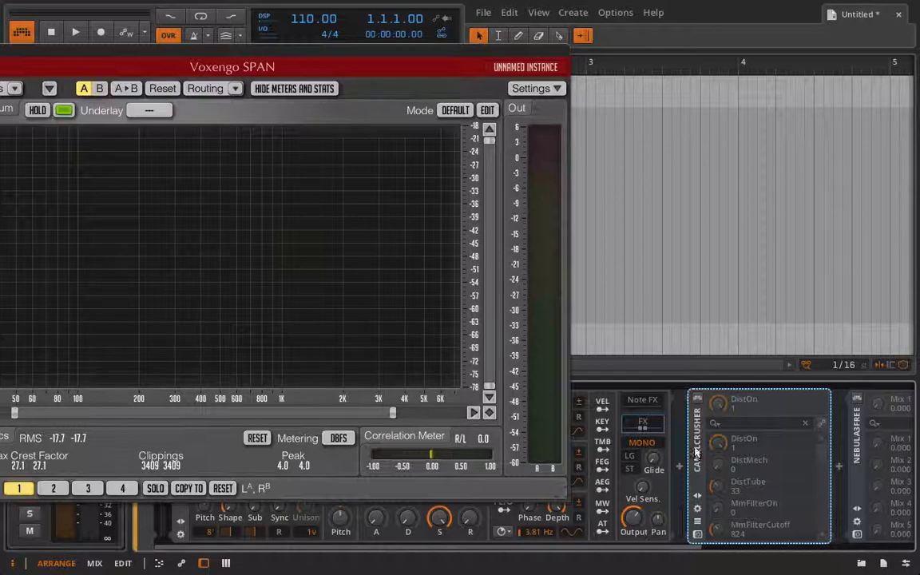
click(698, 535)
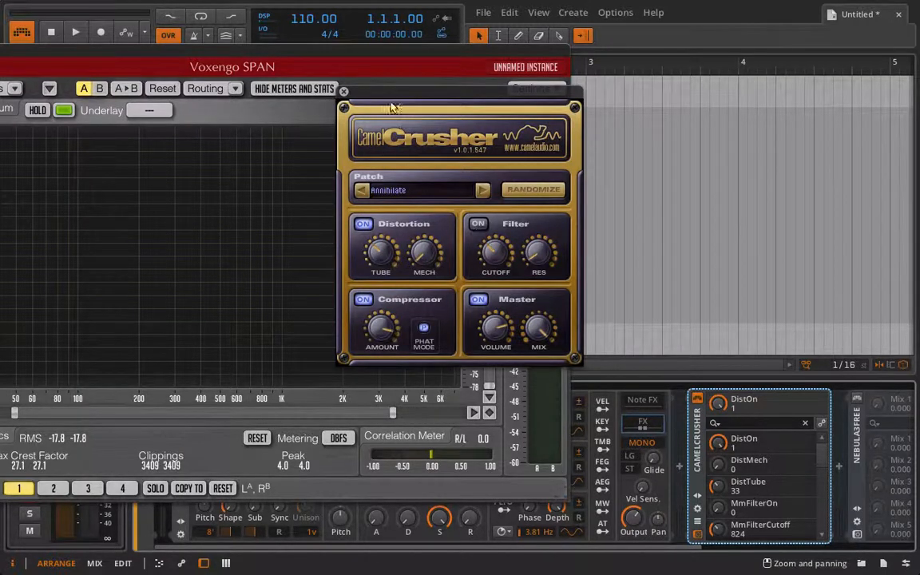
drag(392, 106, 626, 85)
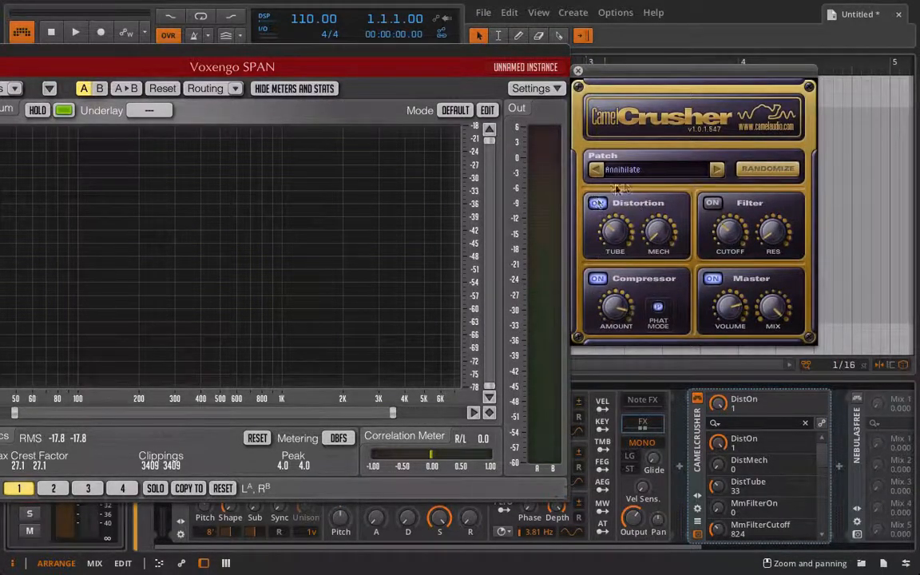
Step: Turn off CamelCrusher's compressor, Phat Mode and distortion, zero the tube and compressor amounts, and check the master section's level
click(600, 280)
drag(616, 305, 604, 347)
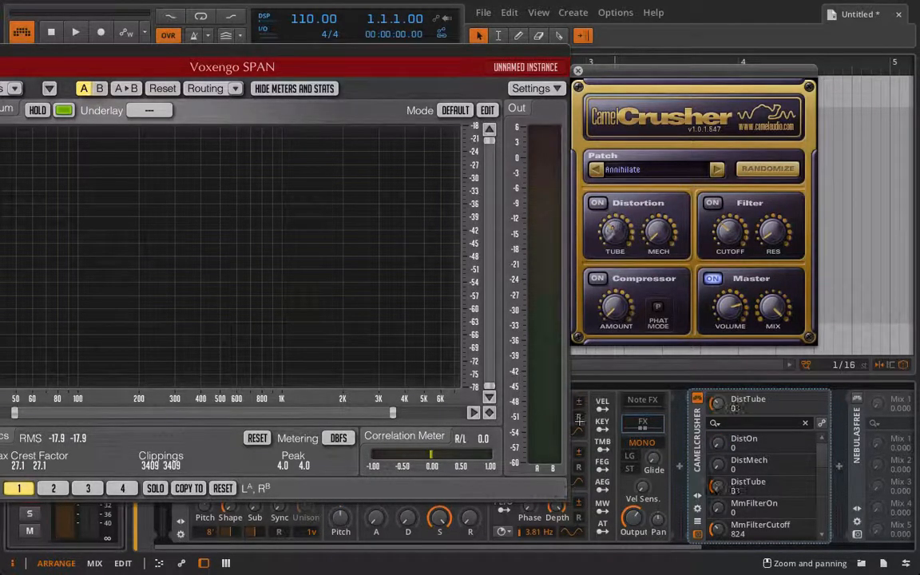
click(713, 281)
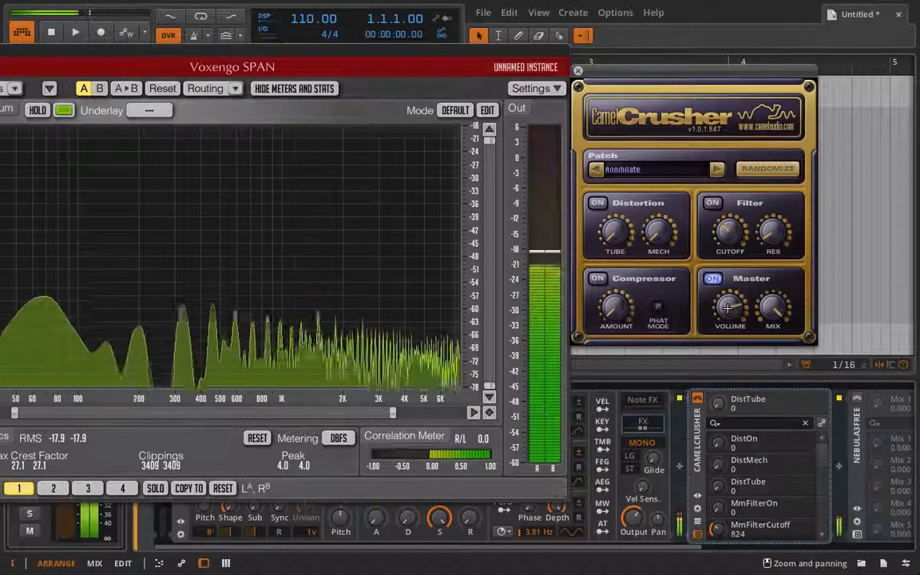
Step: Sweep CamelCrusher's Mech distortion up to 100 and back to 2, comparing the distortion section on and off
click(656, 230)
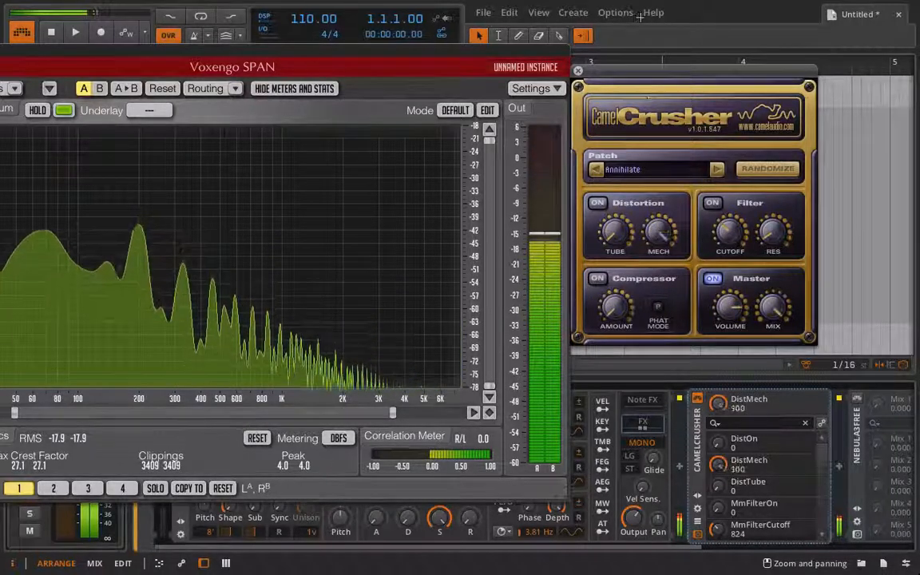
click(598, 203)
drag(659, 231, 631, 177)
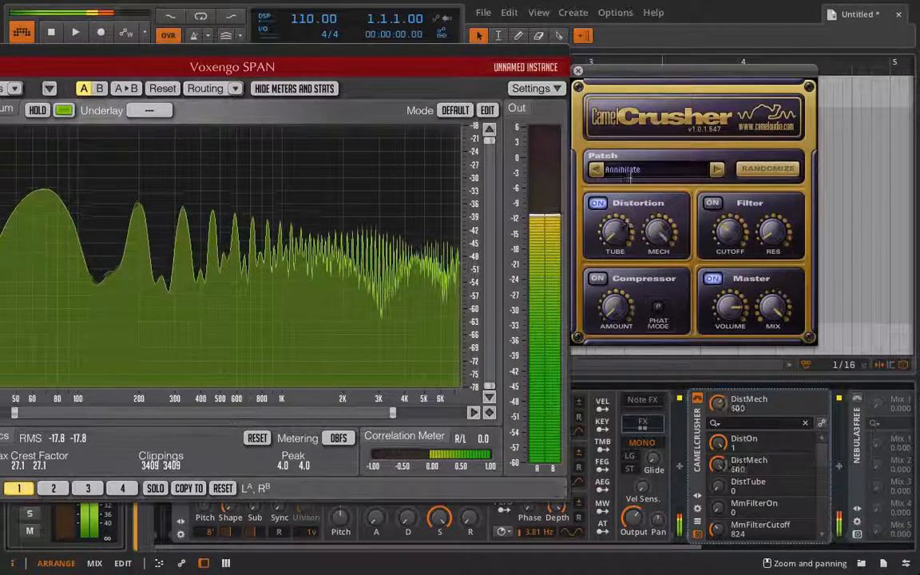
click(598, 203)
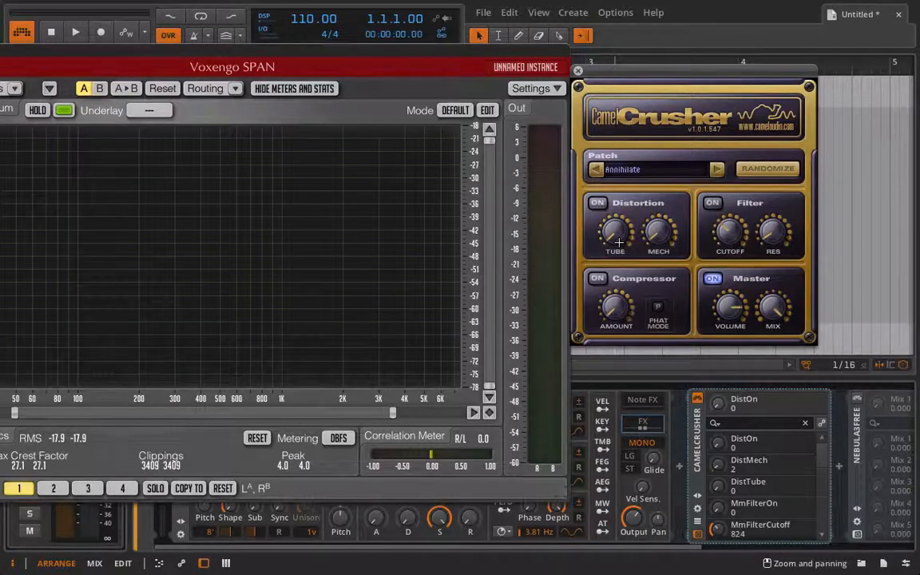
Step: Raise CamelCrusher's tube distortion to 82, and enable its compressor and Phat Mode with an increased amount
drag(613, 232, 584, 102)
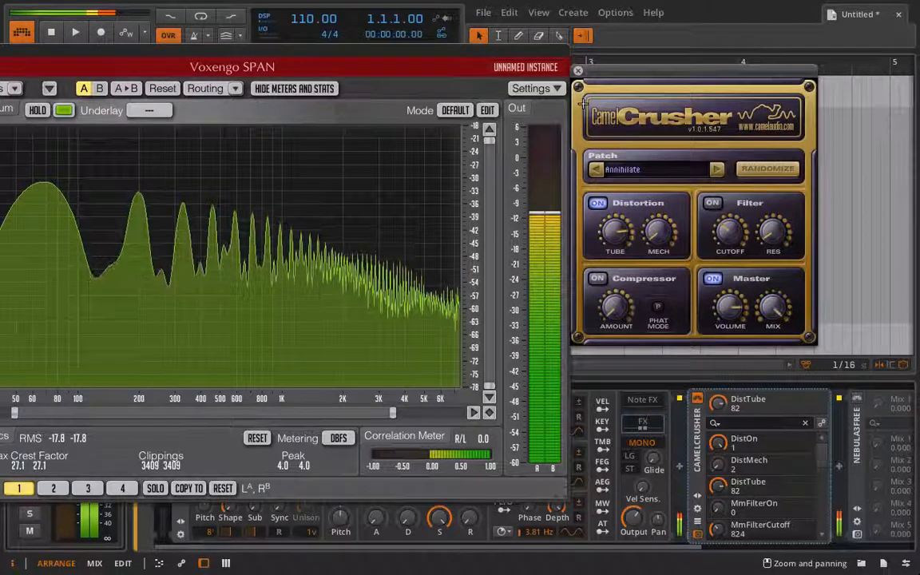
click(598, 278)
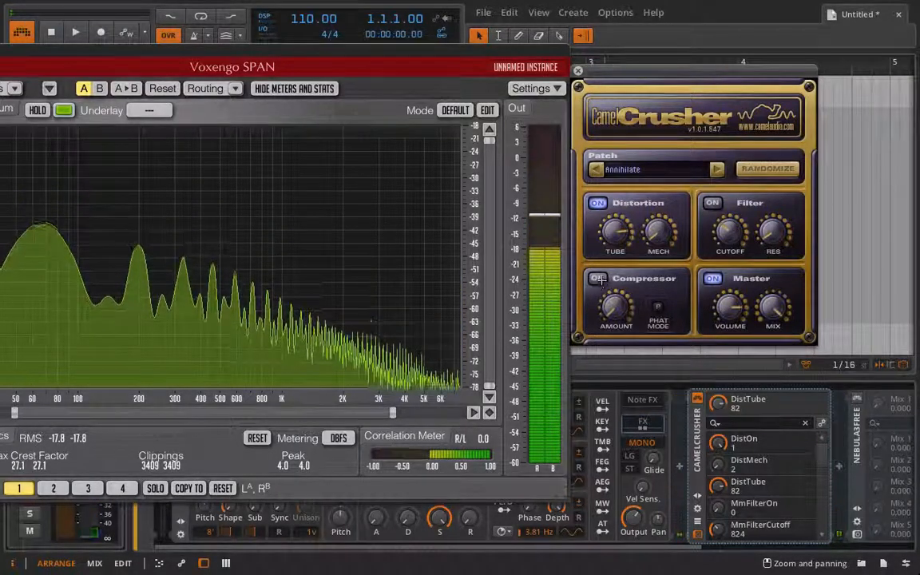
click(598, 278)
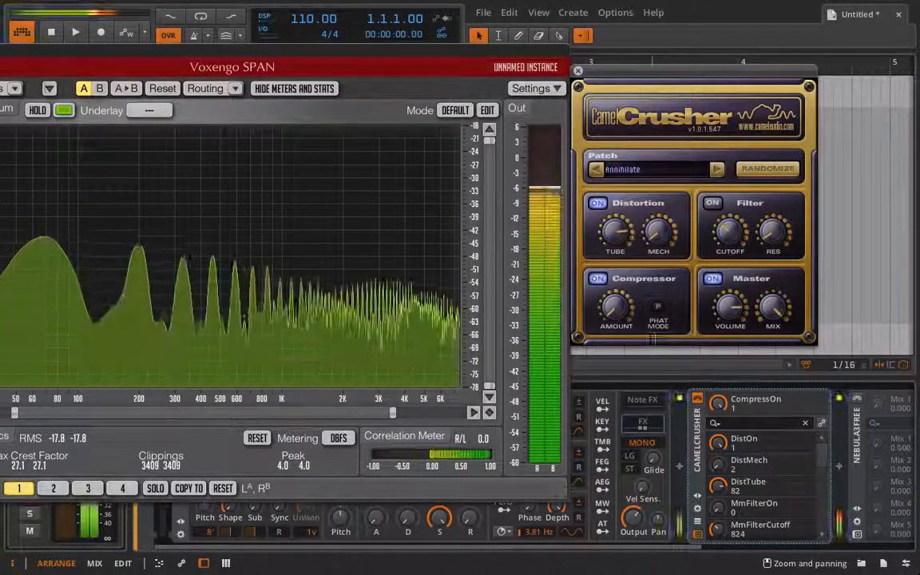
click(658, 306)
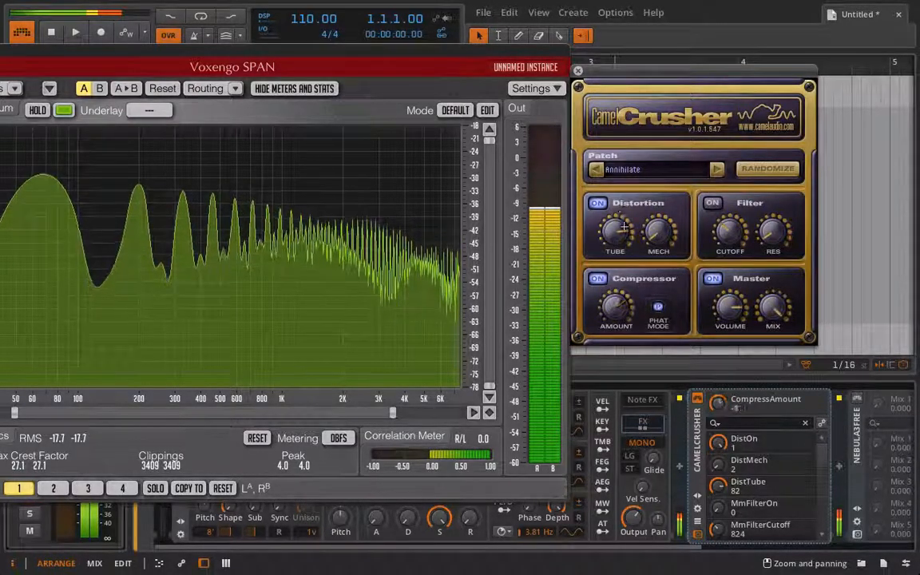
Step: Set CamelCrusher's tube to 41, mech to 13 and master volume to -10, toggling the master section for comparison
click(713, 278)
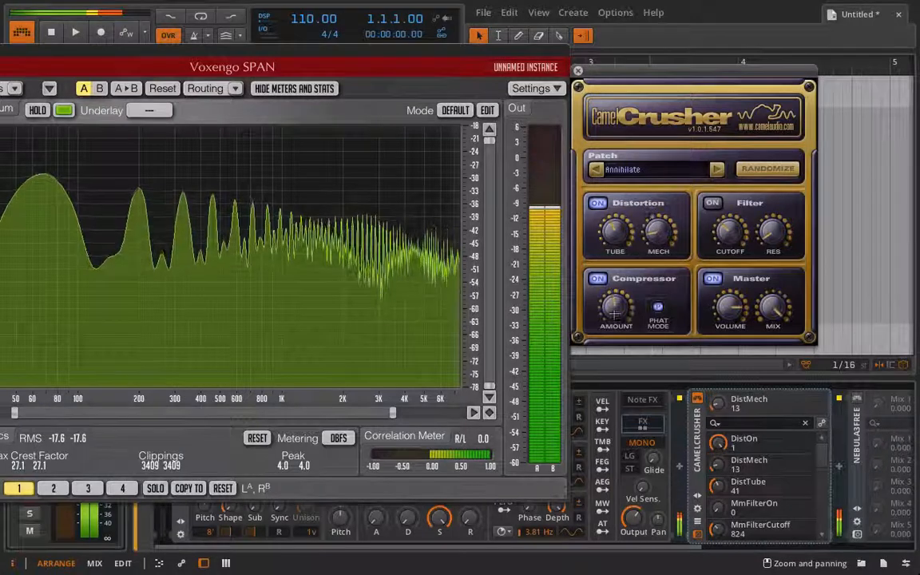
click(713, 280)
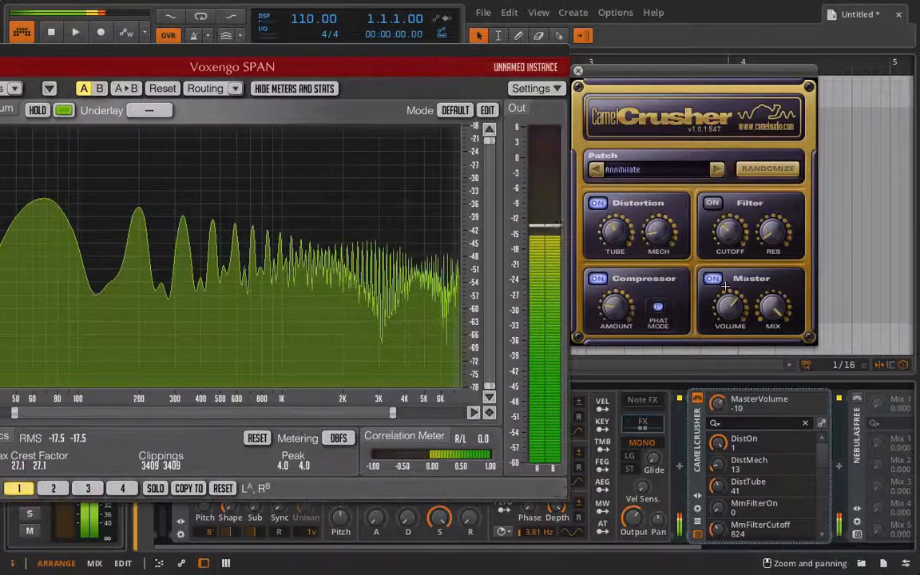
click(714, 280)
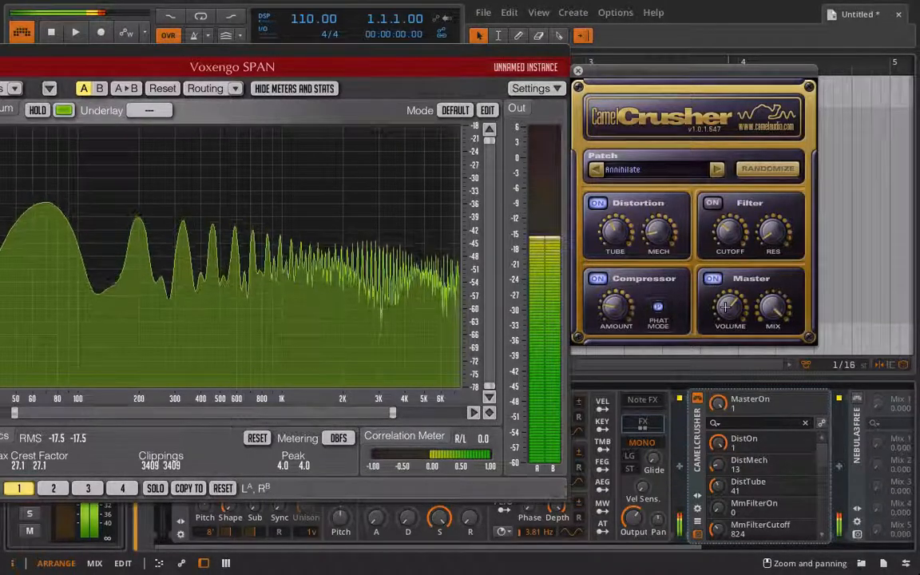
click(713, 280)
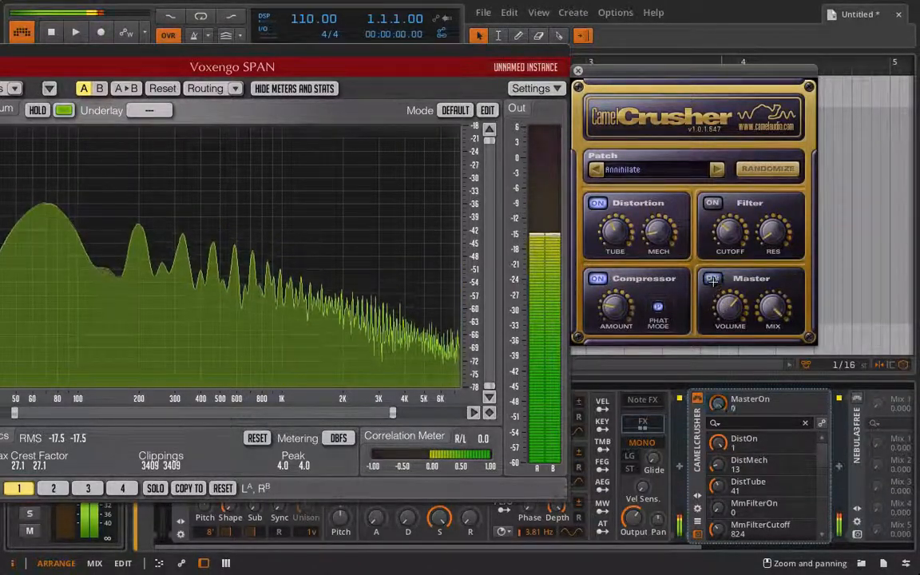
click(713, 280)
Step: Alternate CamelCrusher between bypassed and active to compare the dry and processed spectra
click(700, 401)
click(700, 401)
click(700, 401)
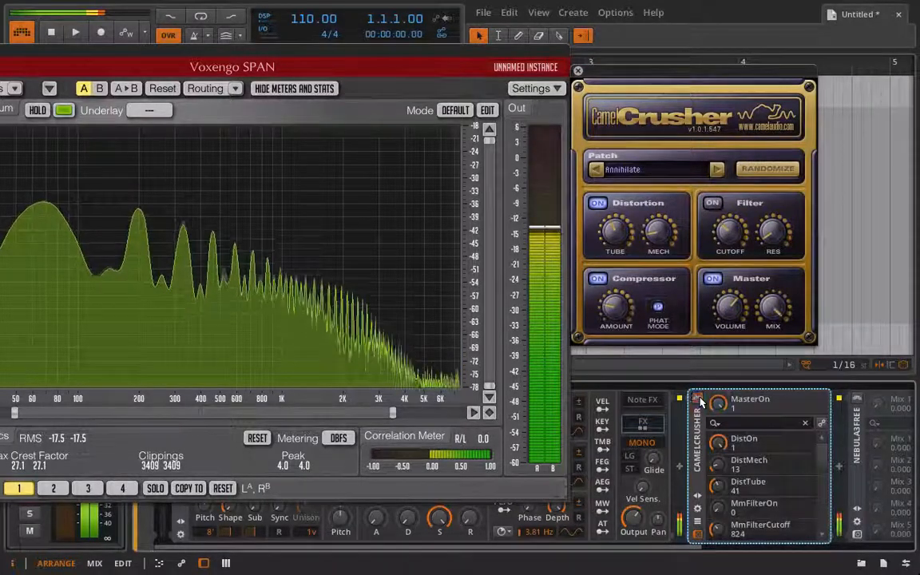
Step: Delete CamelCrusher from the device chain and activate Nebula3Free with its plugin window open
click(700, 401)
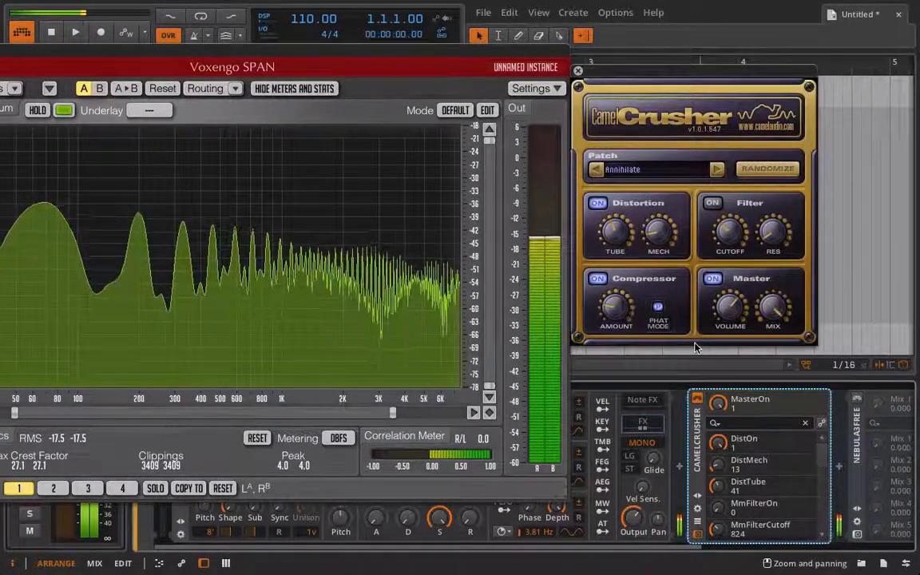
key(Delete)
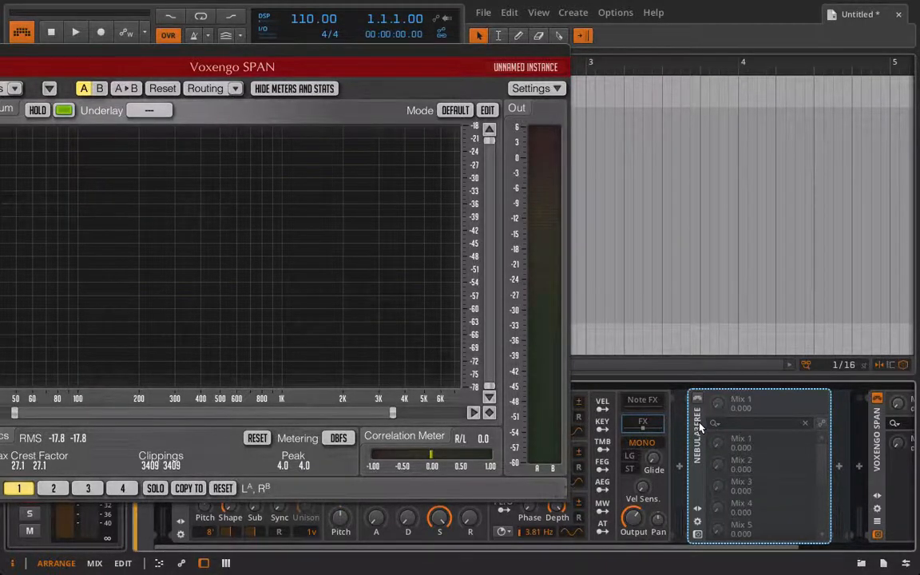
click(696, 399)
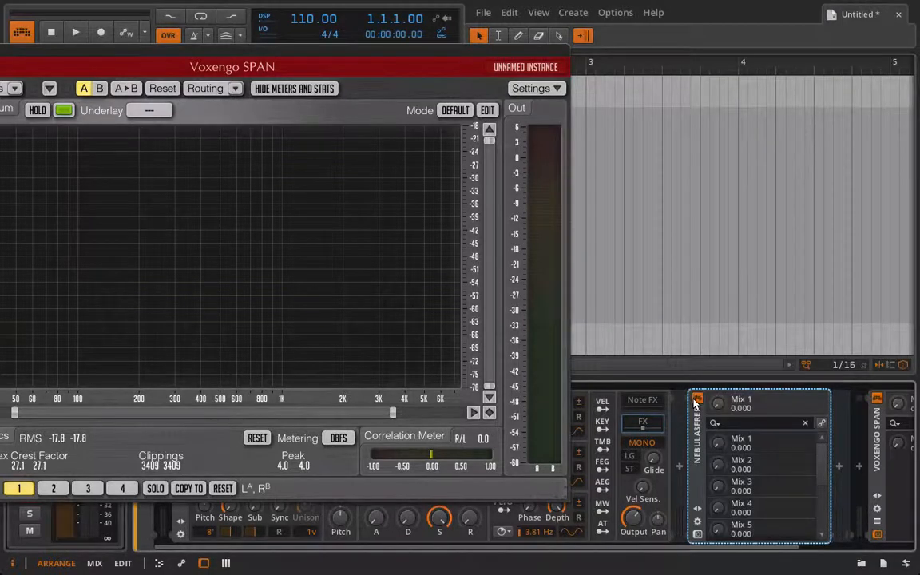
click(698, 537)
drag(327, 97, 479, 141)
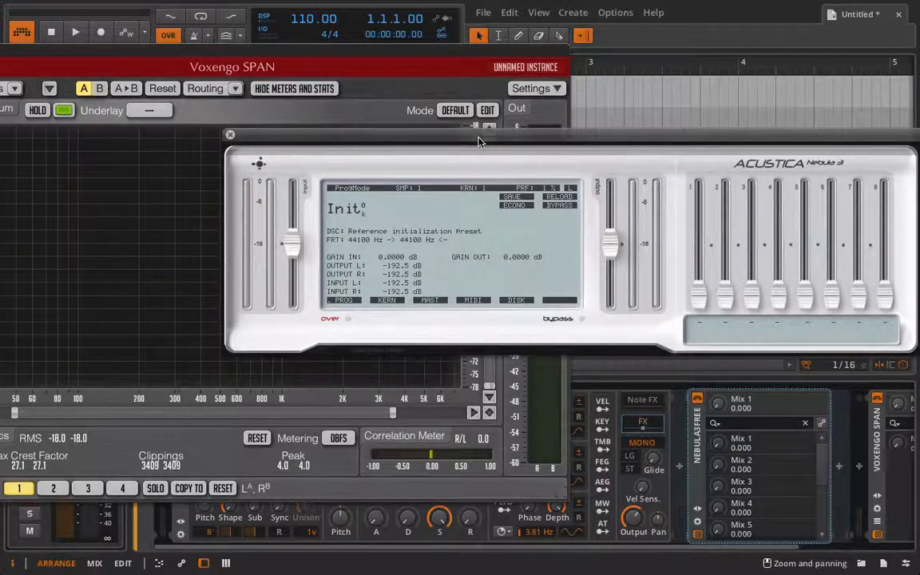
Step: Load the tape preset 206 - EQ_Tape_WarmBus in Nebula3Free after browsing the time-variant and preamp categories
click(347, 210)
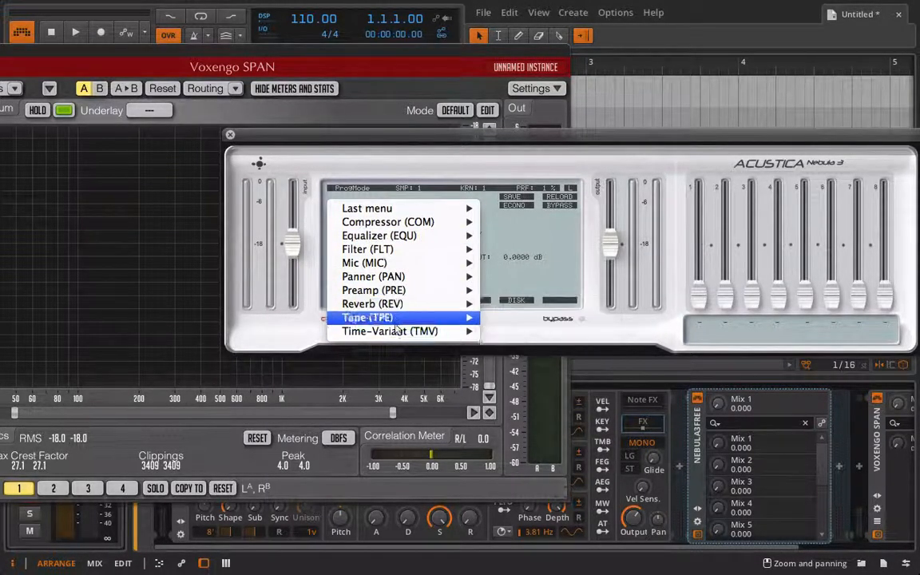
mouse_move(395, 332)
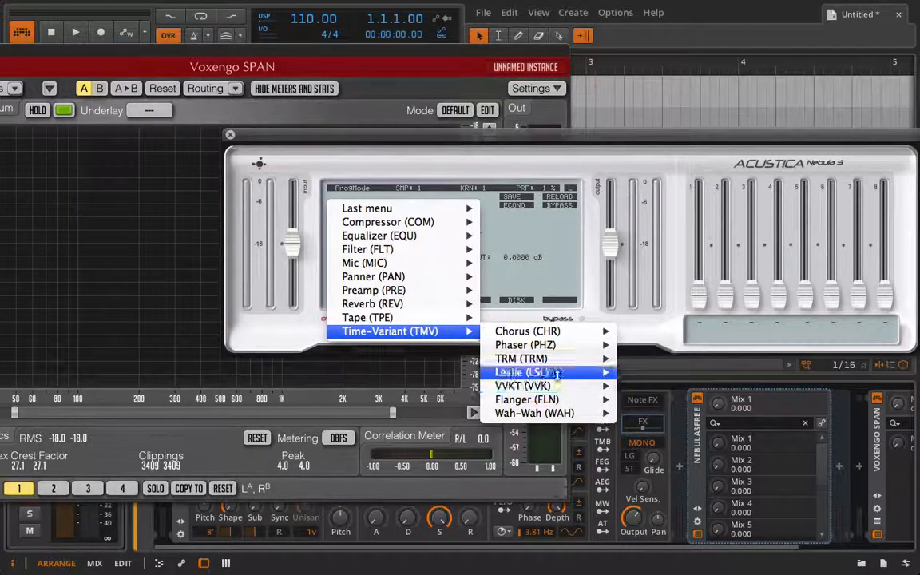
mouse_move(549, 376)
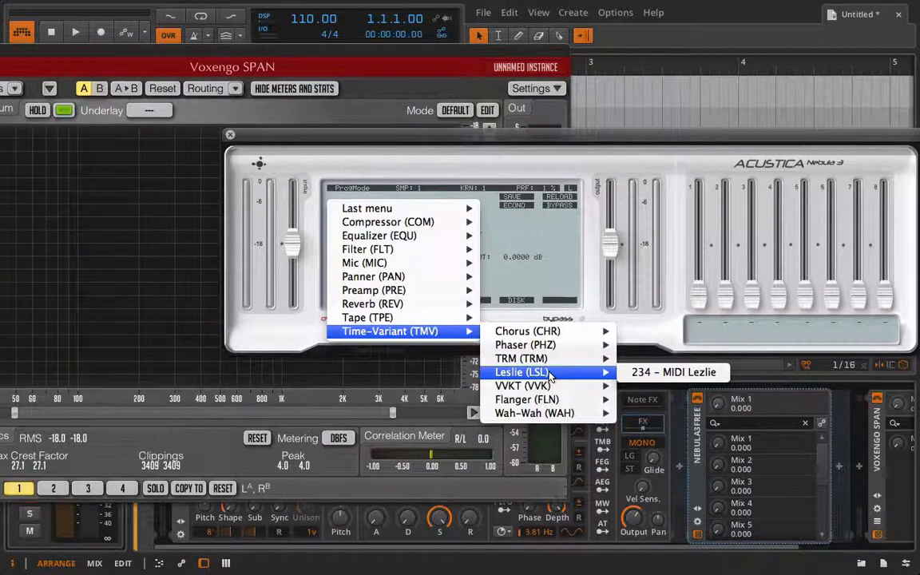
mouse_move(423, 276)
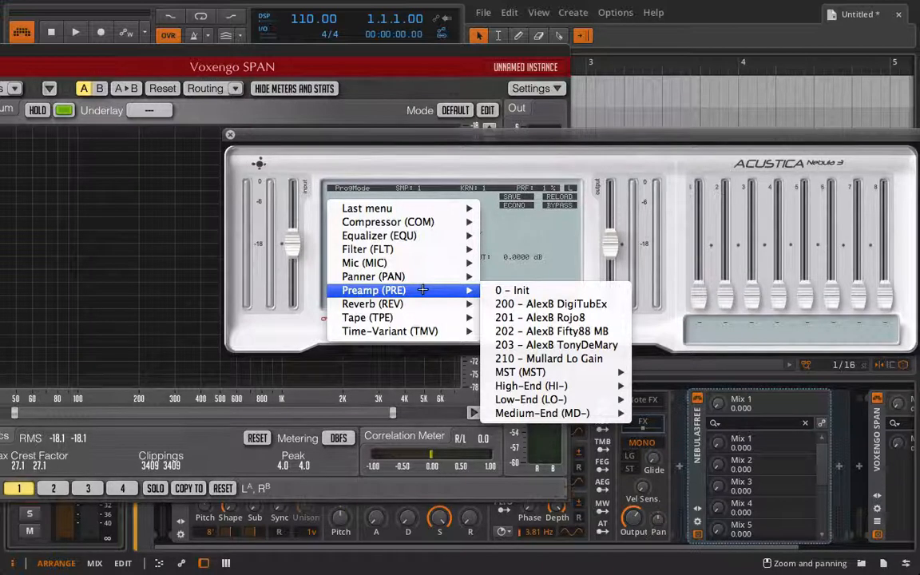
mouse_move(441, 317)
mouse_move(535, 331)
mouse_move(375, 317)
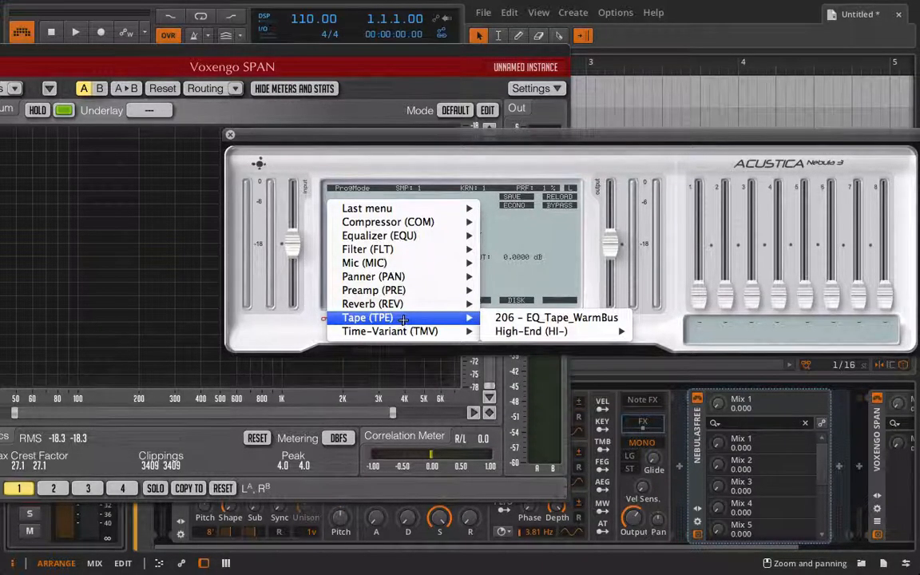
click(519, 318)
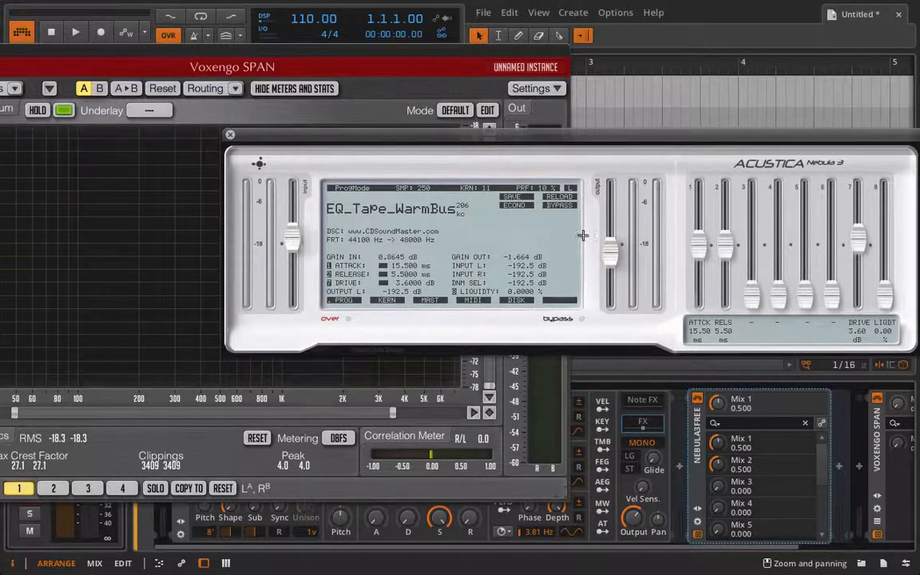
Step: Sweep the EQ_Tape_WarmBus drive down to -30 dB and up to 27.9 dB
drag(858, 240, 860, 374)
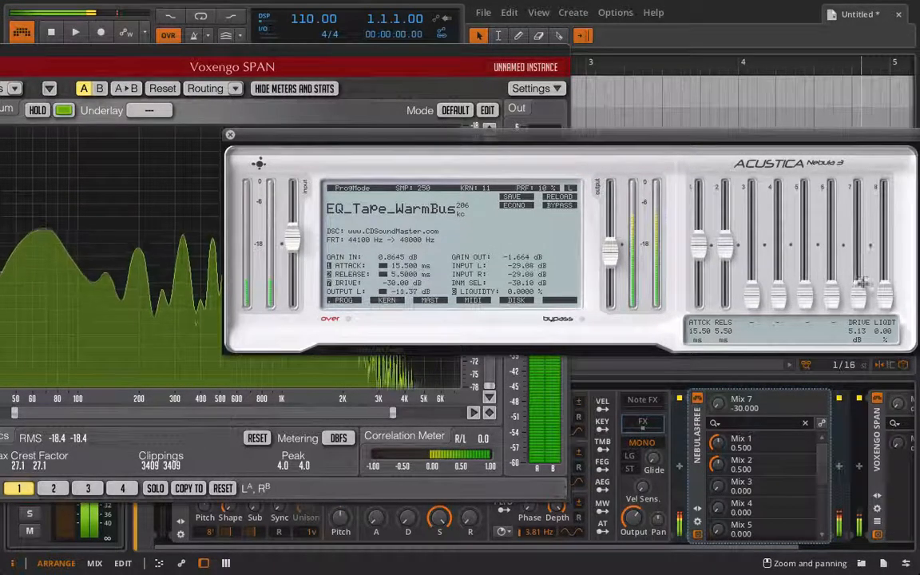
drag(856, 297, 819, 375)
drag(718, 404, 718, 325)
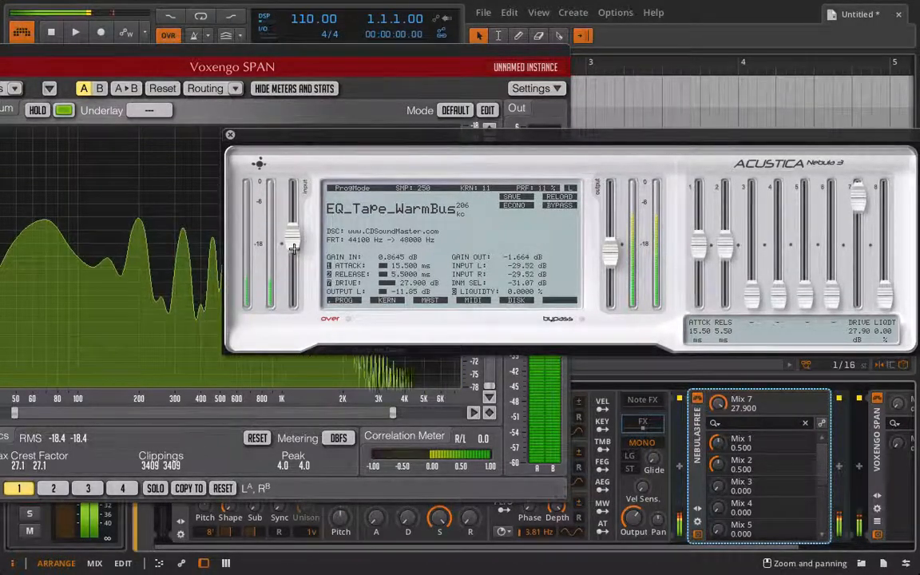
Step: Set Nebula's input gain to about 4.06 dB and output gain to about -3.76 dB, comparing the device bypassed and active
drag(717, 402, 717, 377)
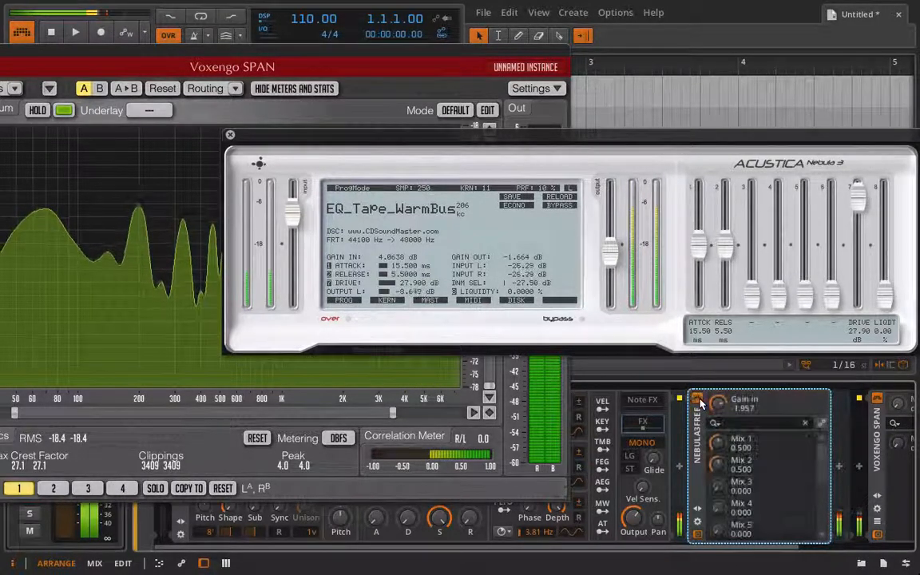
click(610, 254)
drag(717, 405, 716, 415)
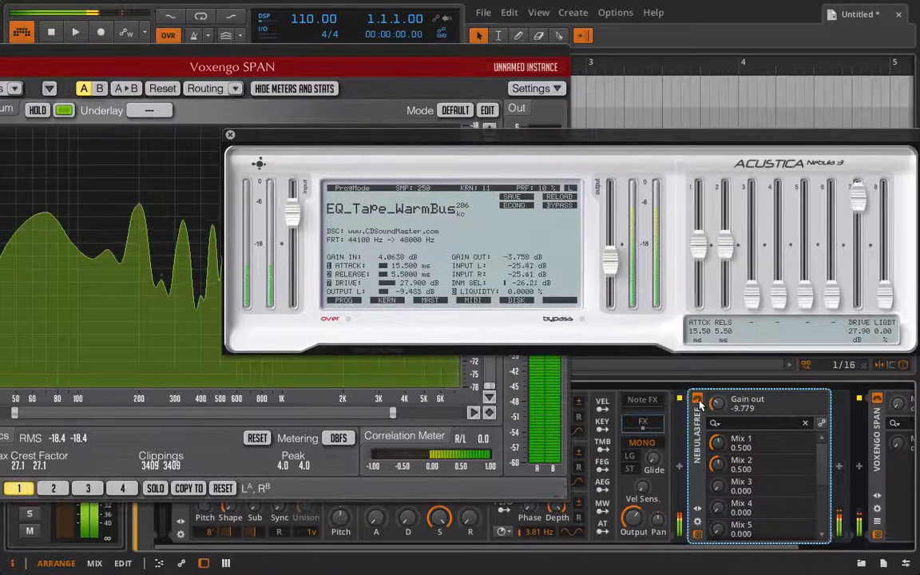
click(698, 401)
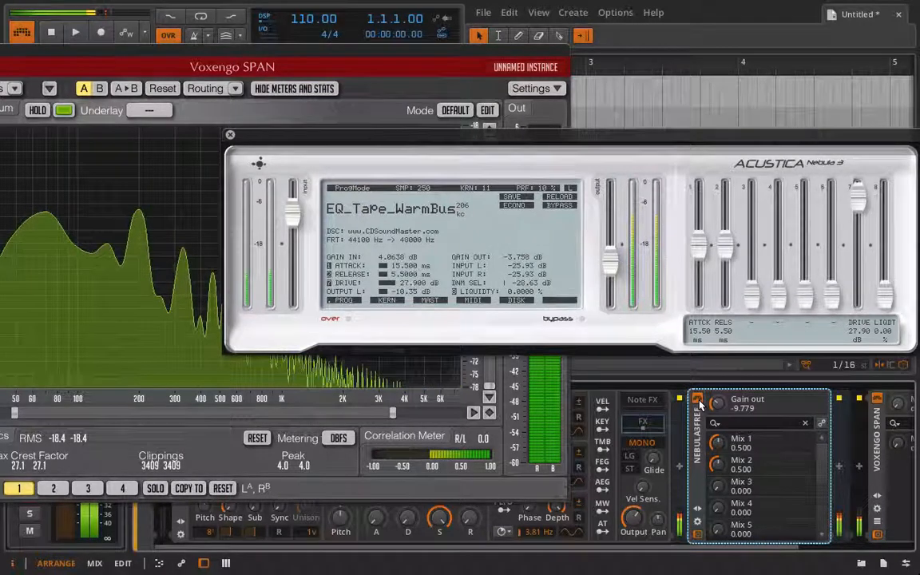
Step: Toggle Nebula's econo mode and load the Color Tape preset from the high-end tape category
click(516, 204)
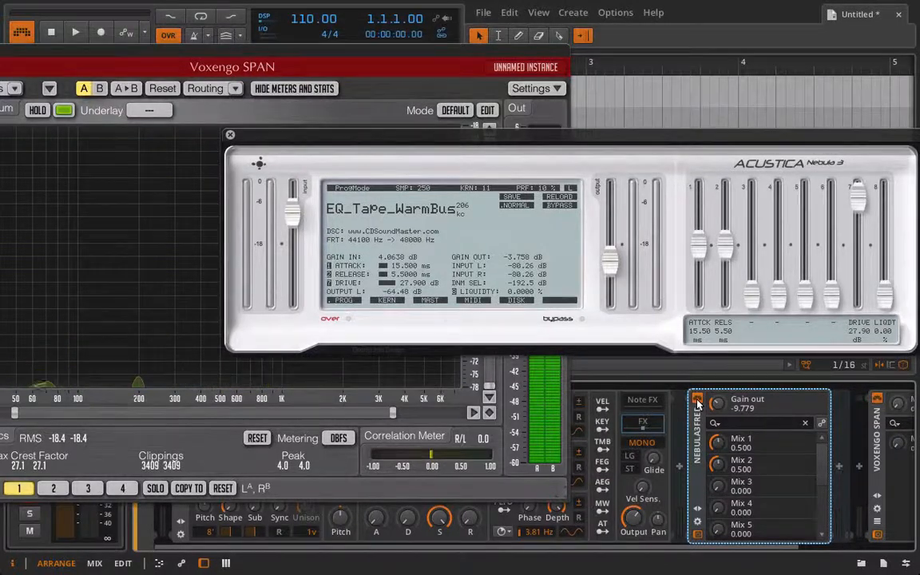
click(396, 211)
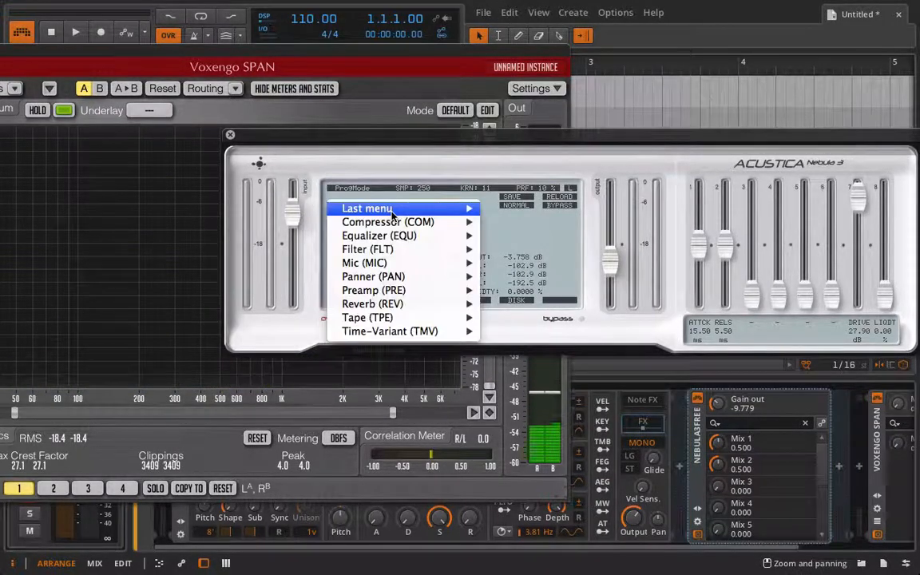
mouse_move(368, 317)
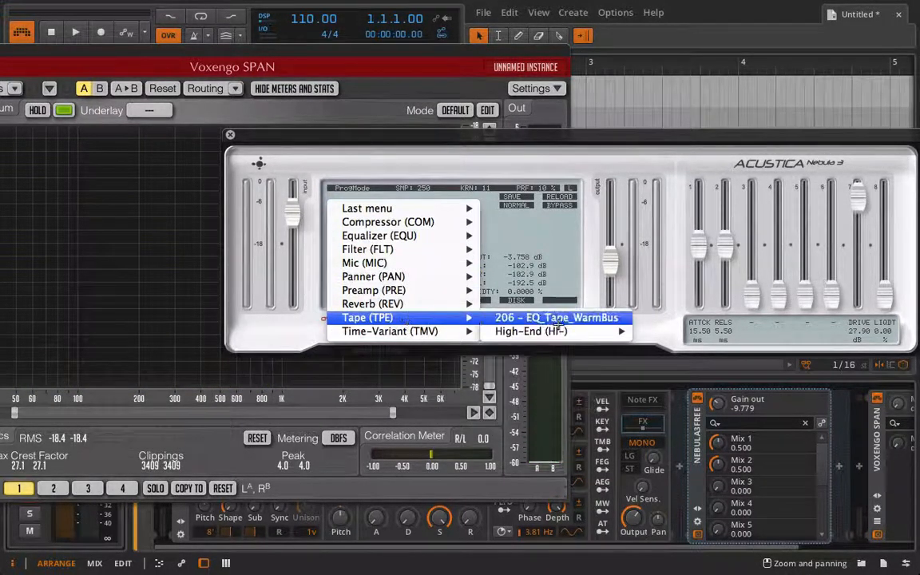
mouse_move(559, 329)
click(725, 332)
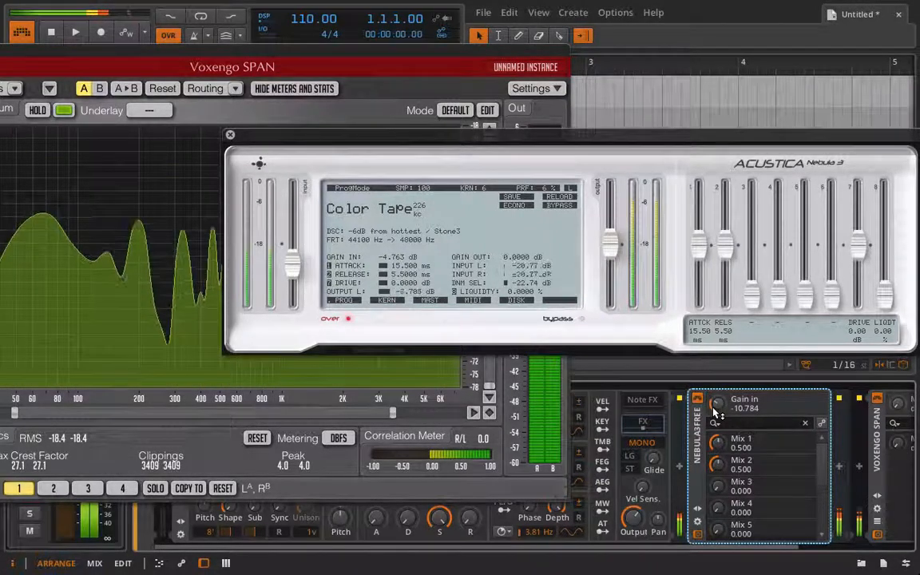
Step: Set Color Tape's input gain to about -0.16 dB, liquidity to about 36.6% and output gain to about -2.67 dB
drag(717, 404, 717, 378)
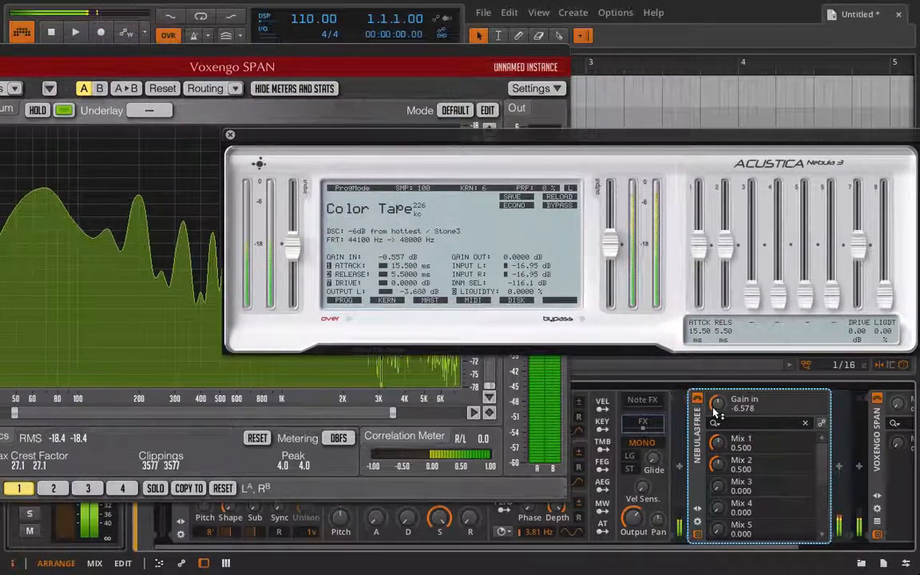
click(889, 301)
drag(888, 301, 885, 265)
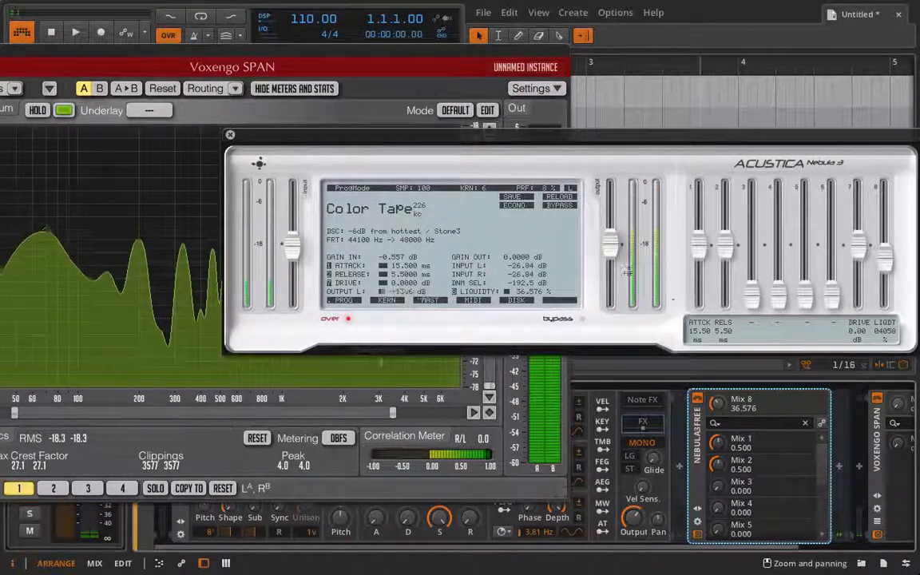
drag(606, 251, 605, 264)
drag(292, 247, 291, 246)
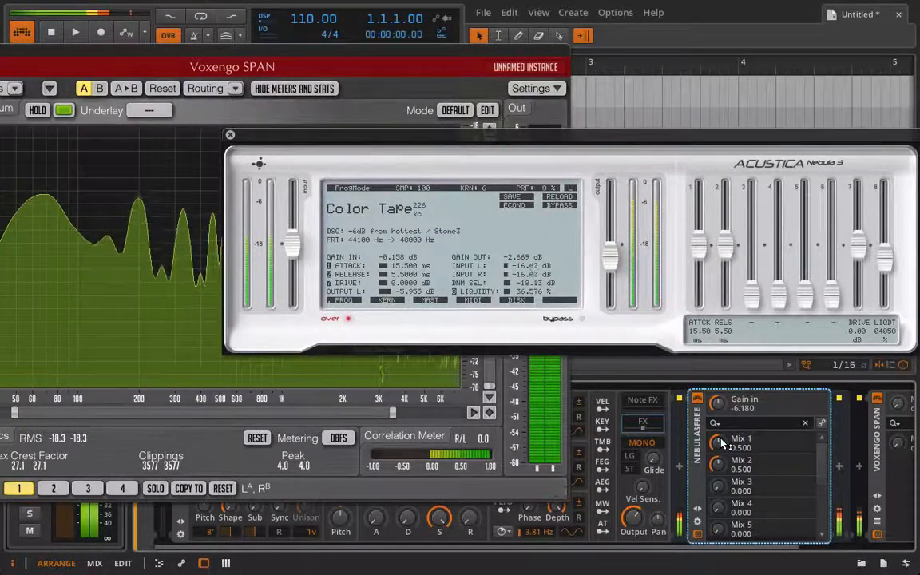
Step: Raise Color Tape's drive in stages through 7.4 and 22.5 dB up to 23.7 dB
drag(859, 245, 859, 233)
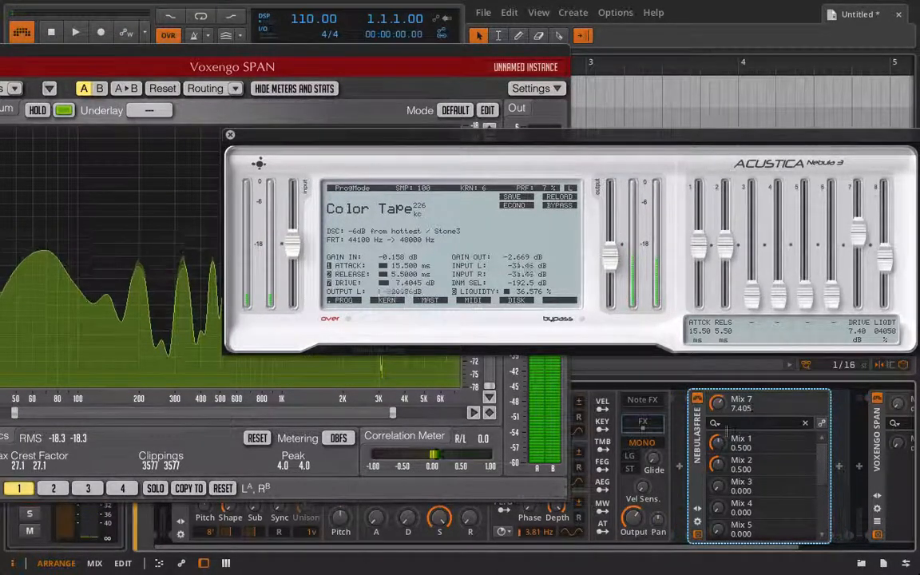
mouse_move(719, 408)
mouse_down()
mouse_move(719, 395)
mouse_move(722, 414)
mouse_up()
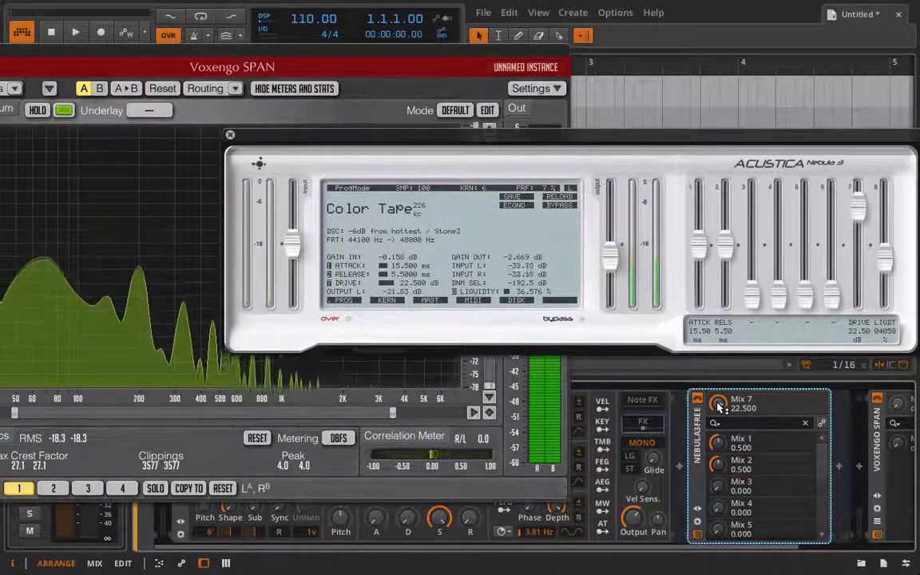
scroll(719, 407, up, 2)
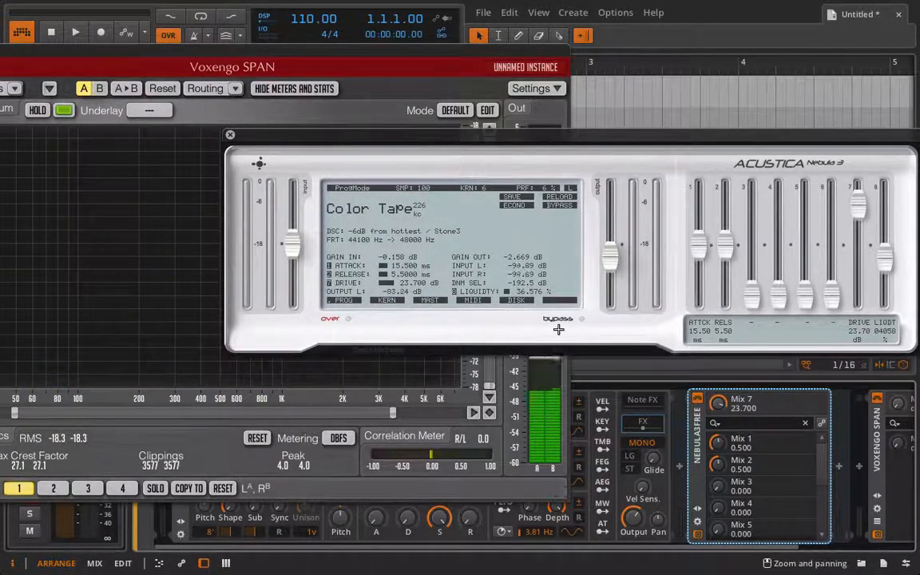
Step: Set Color Tape's input gain to about -2.43 dB, output gain to about -4.54 dB and liquidity to about 42.5%
click(289, 243)
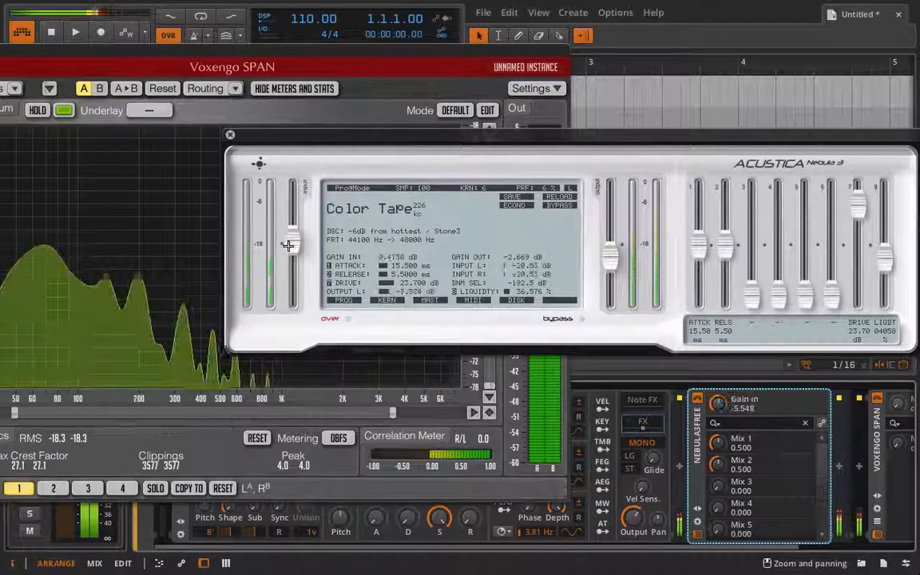
drag(721, 405, 722, 438)
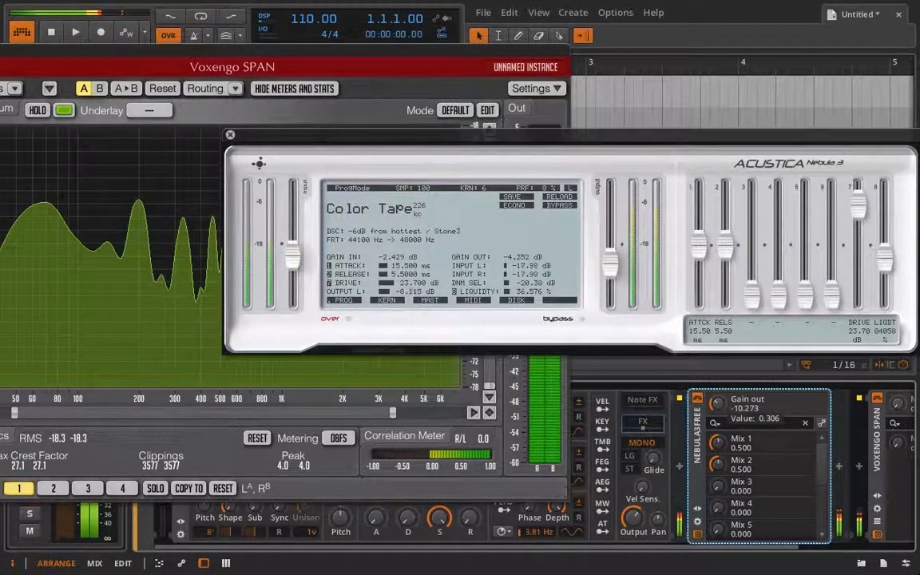
drag(889, 264, 890, 258)
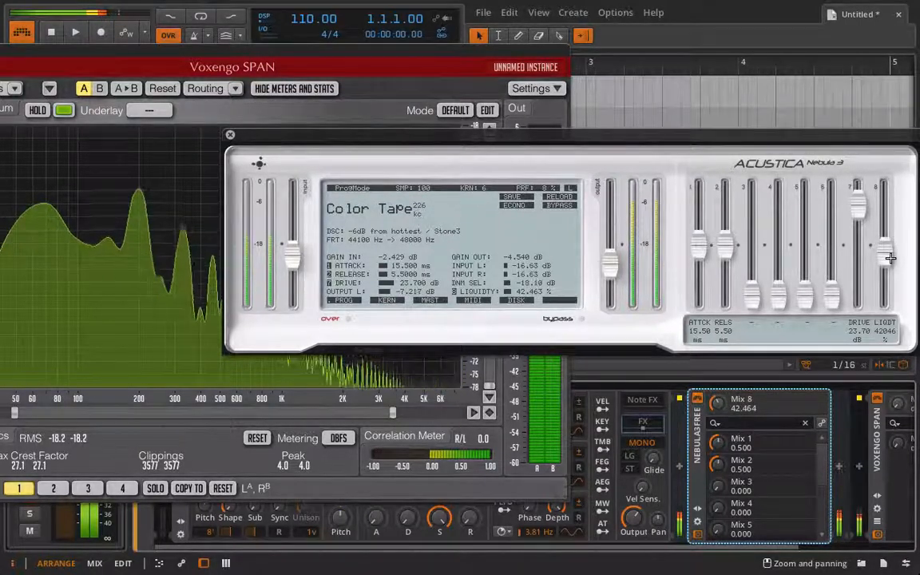
Step: Push Color Tape's input gain to about 1.02 dB and reduce its output gain to about -16.48 dB
drag(295, 259, 298, 266)
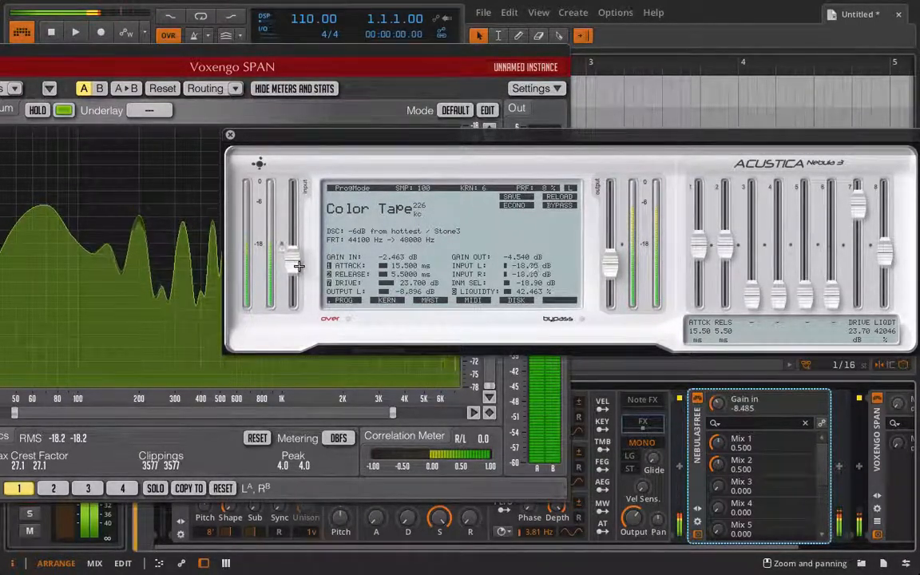
drag(609, 262, 606, 286)
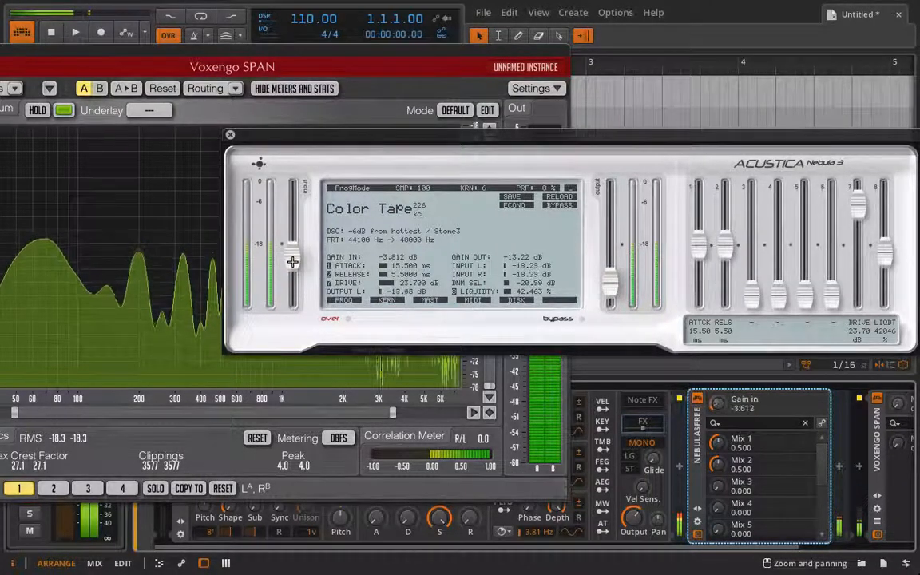
drag(293, 262, 293, 239)
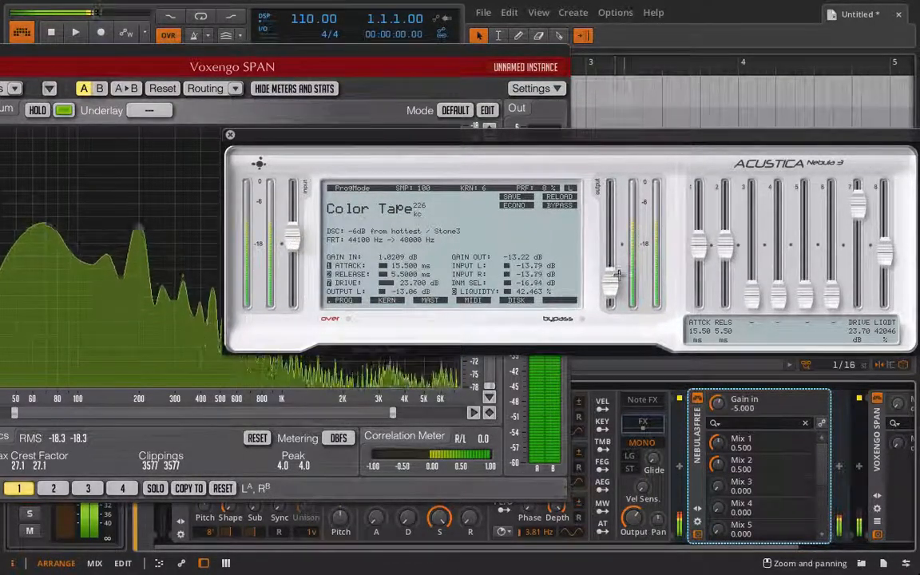
drag(618, 274, 611, 297)
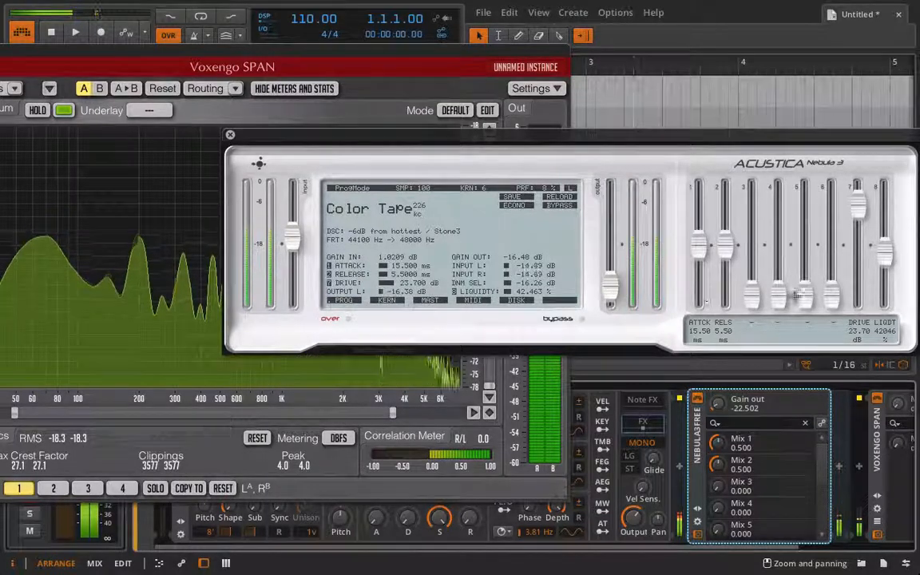
Step: Set Color Tape's drive to about 12.07 dB, liquidity to about 65.2%, output gain to -4.02 dB and input gain to -2.01 dB
drag(872, 214, 863, 232)
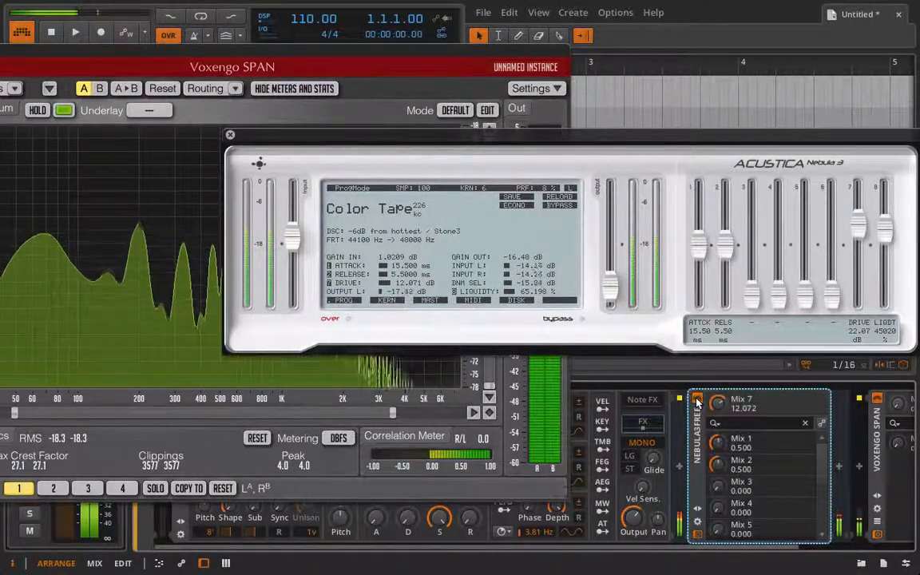
drag(610, 294, 608, 274)
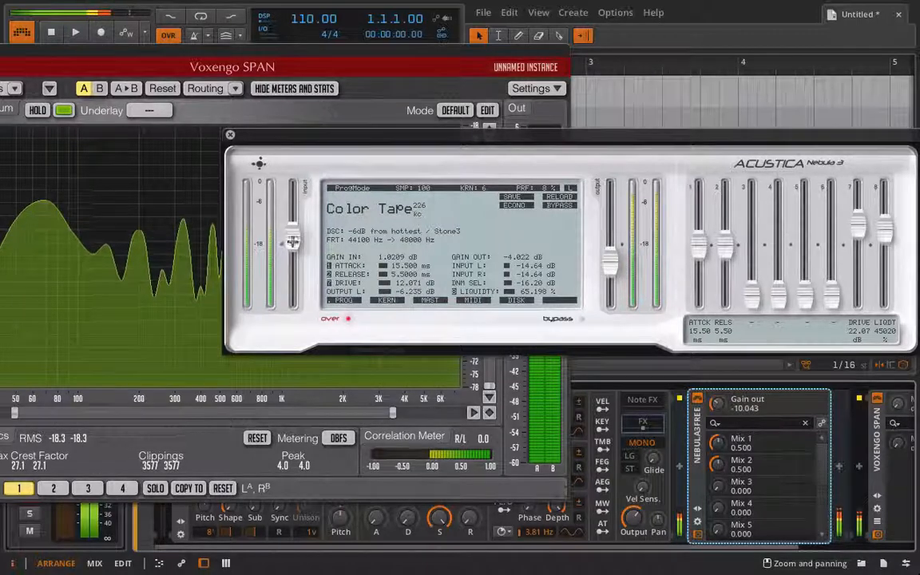
drag(292, 242, 292, 254)
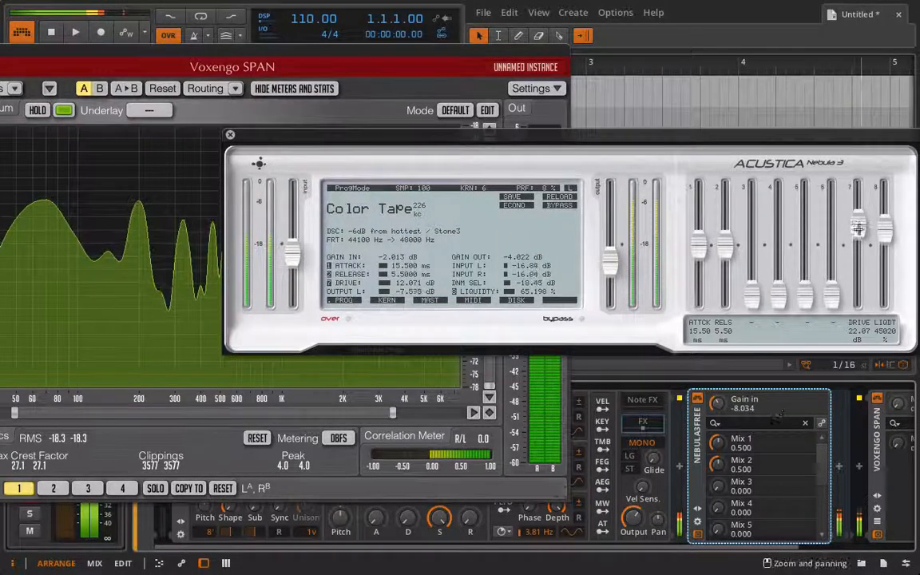
Step: Raise Color Tape's drive to about 16.24 dB and toggle Nebula3 off and on to compare the harmonics
drag(858, 229, 858, 223)
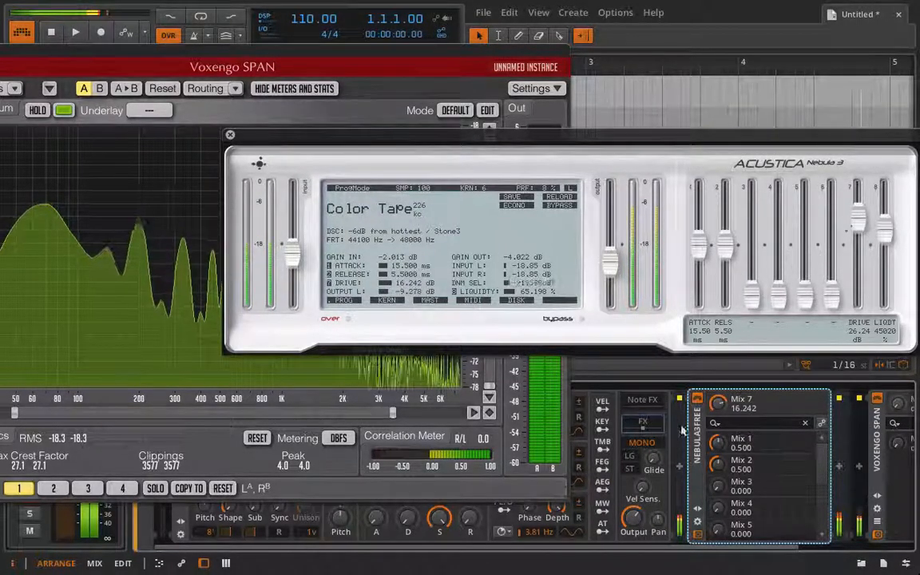
click(697, 399)
click(698, 399)
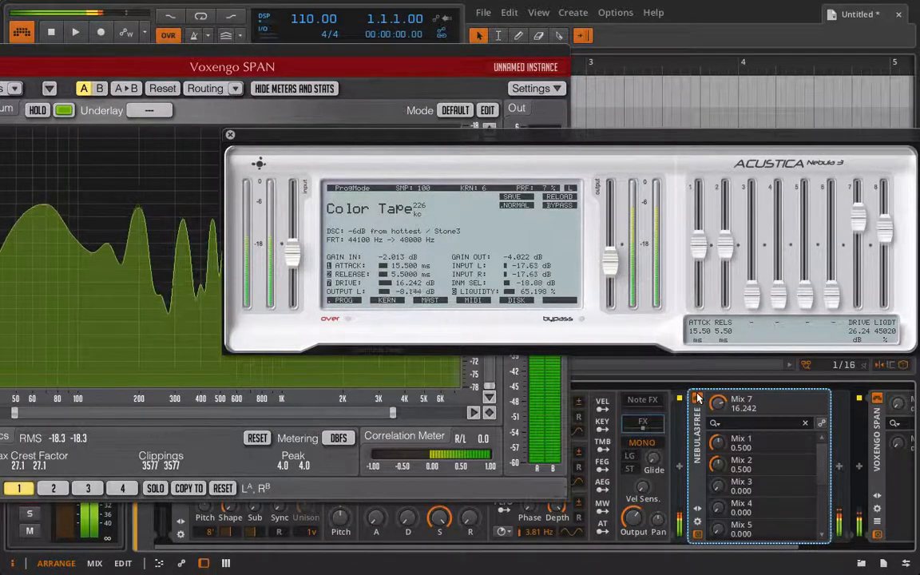
Step: Load the high-end tape preset 240 - Tape 5042 I and lower its speed to 7.5 ips
click(379, 210)
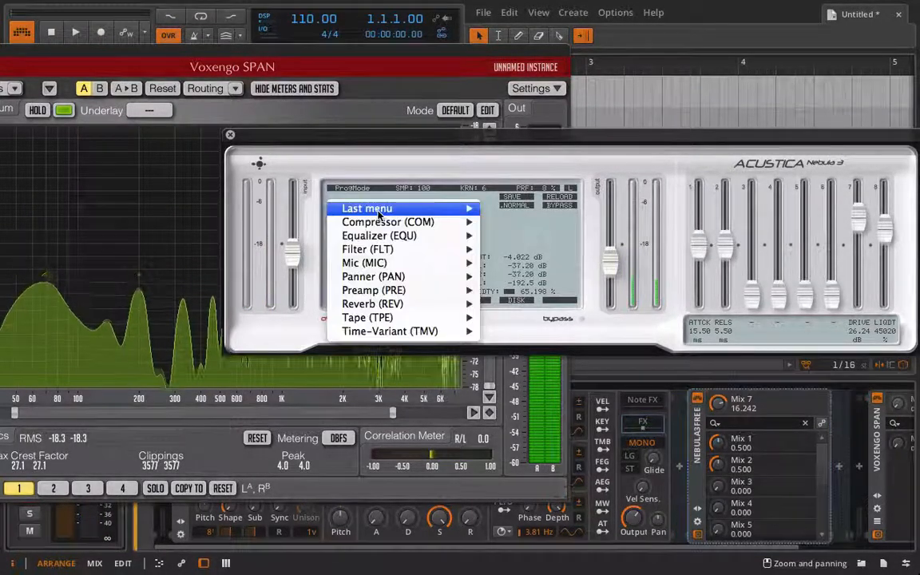
mouse_move(376, 317)
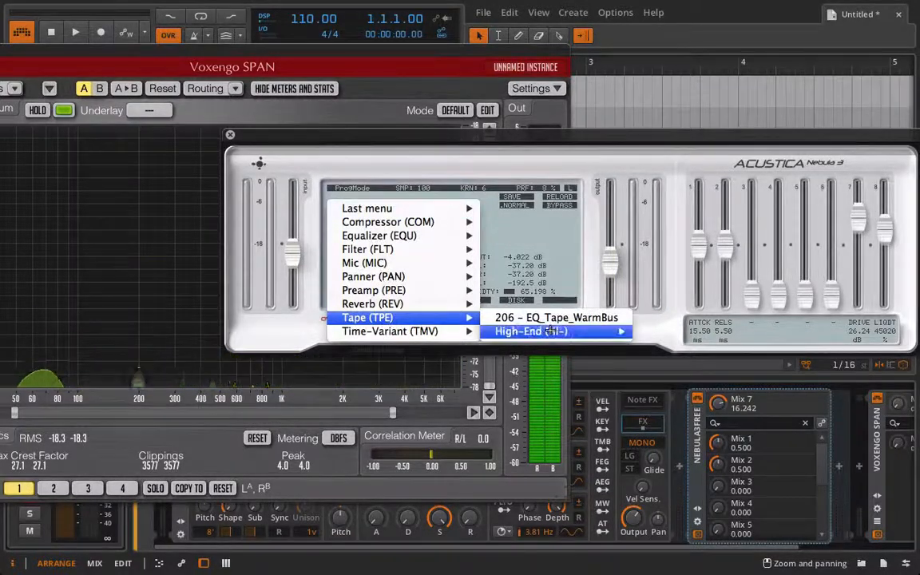
mouse_move(531, 331)
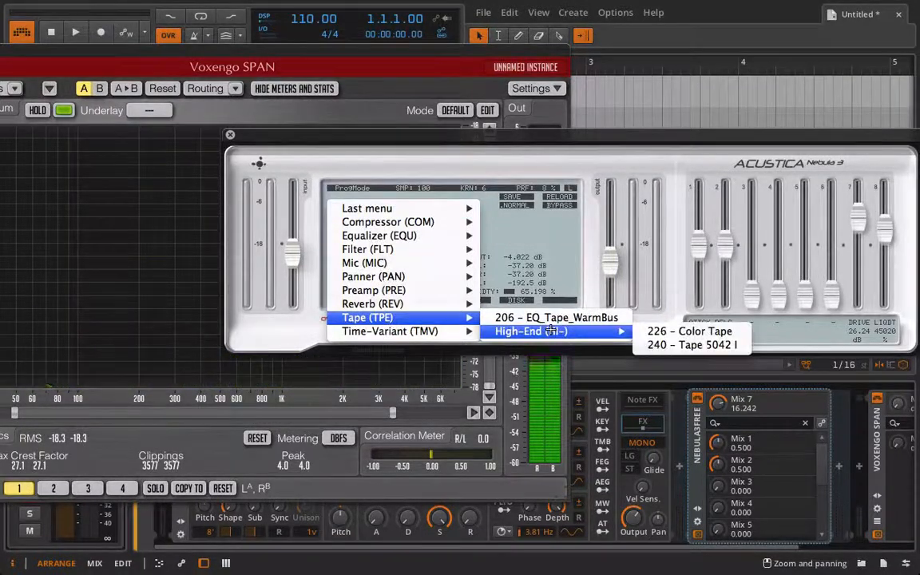
click(690, 345)
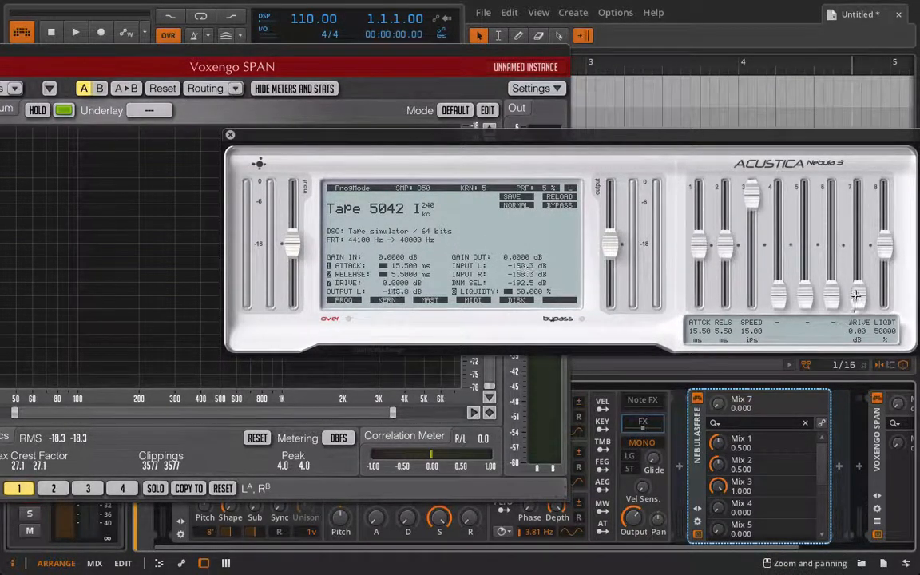
drag(860, 296, 859, 349)
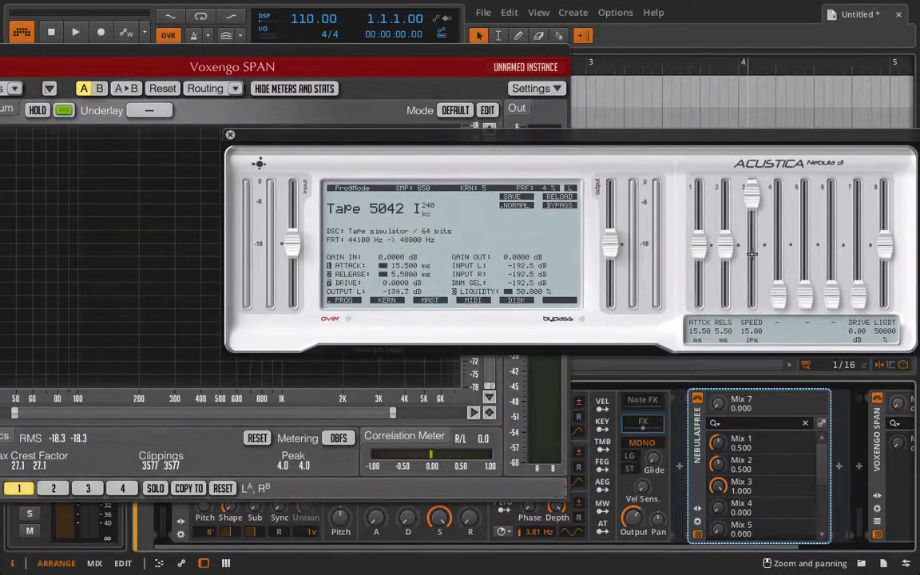
drag(751, 201, 763, 372)
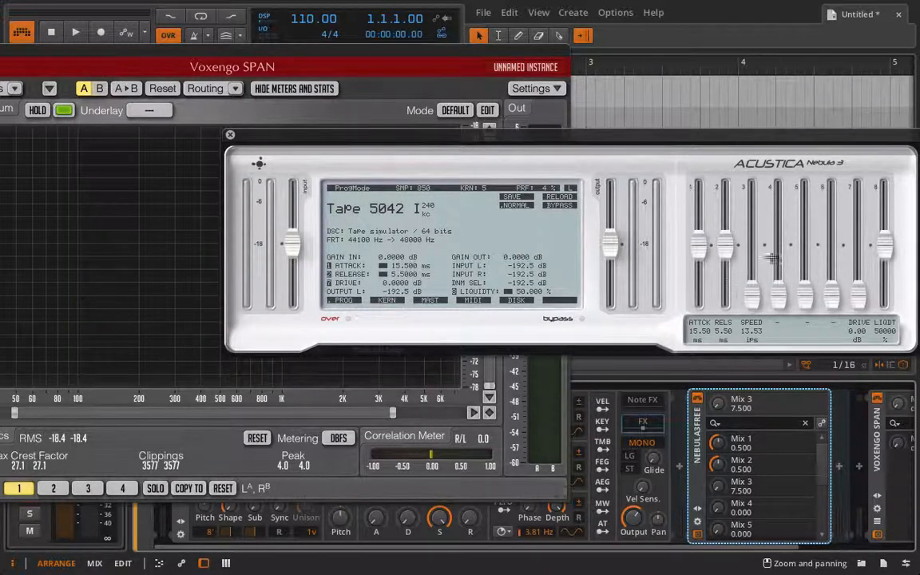
drag(754, 277, 754, 295)
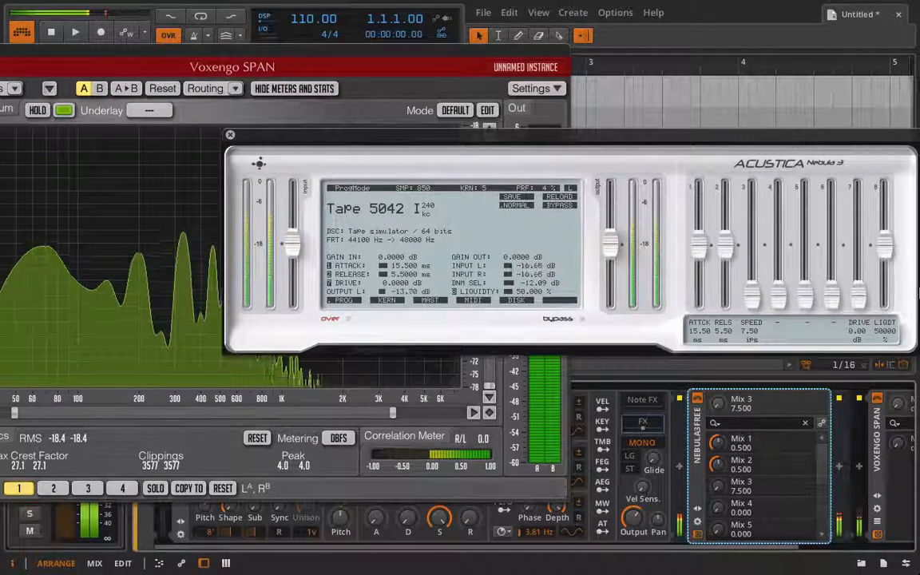
Step: Push Tape 5042 I's drive to about 22.87 dB, reduce it to 16.25 dB, and compare with Nebula3 switched off and on
drag(854, 302, 858, 210)
drag(722, 412, 722, 409)
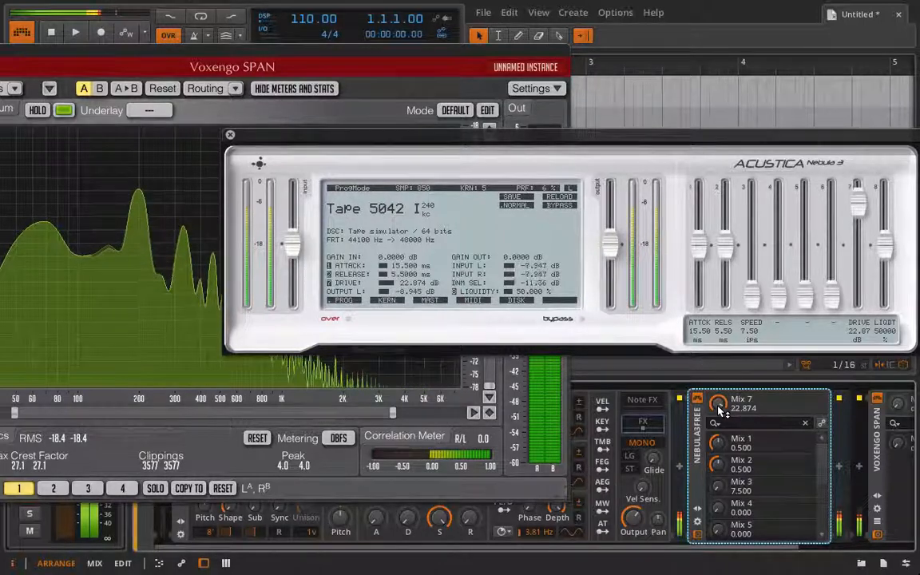
drag(722, 410, 721, 428)
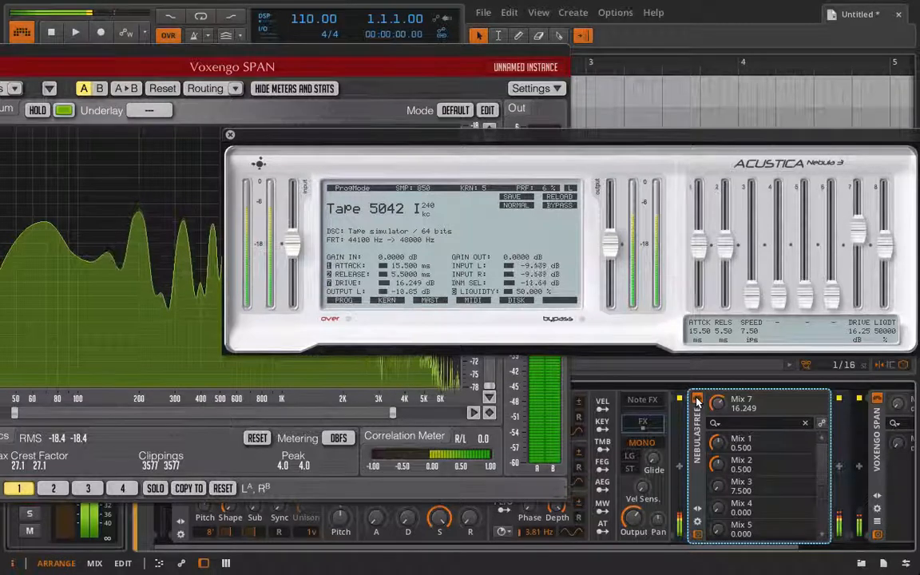
click(697, 399)
click(697, 400)
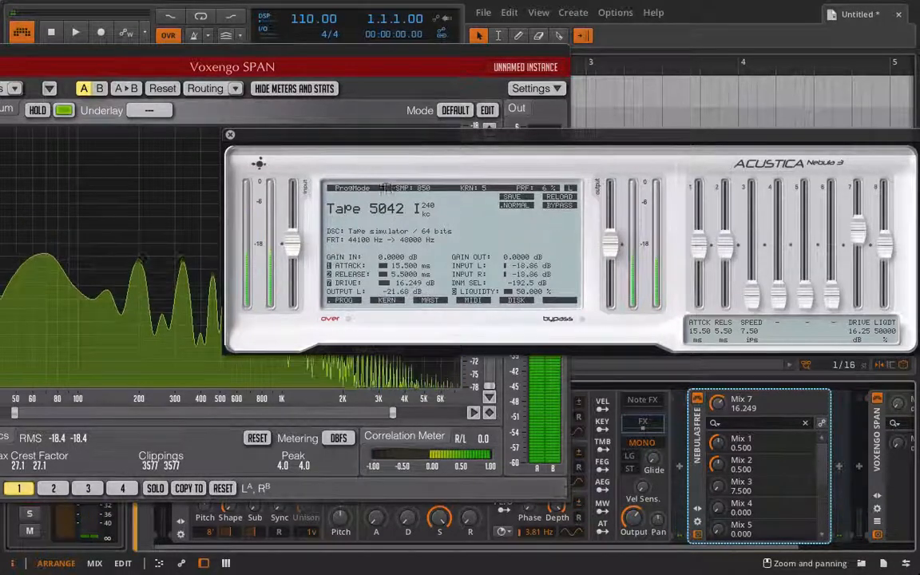
Step: Load the low-end preamp preset 224 - BEH Tube Limit in Nebula3
click(387, 210)
mouse_move(380, 292)
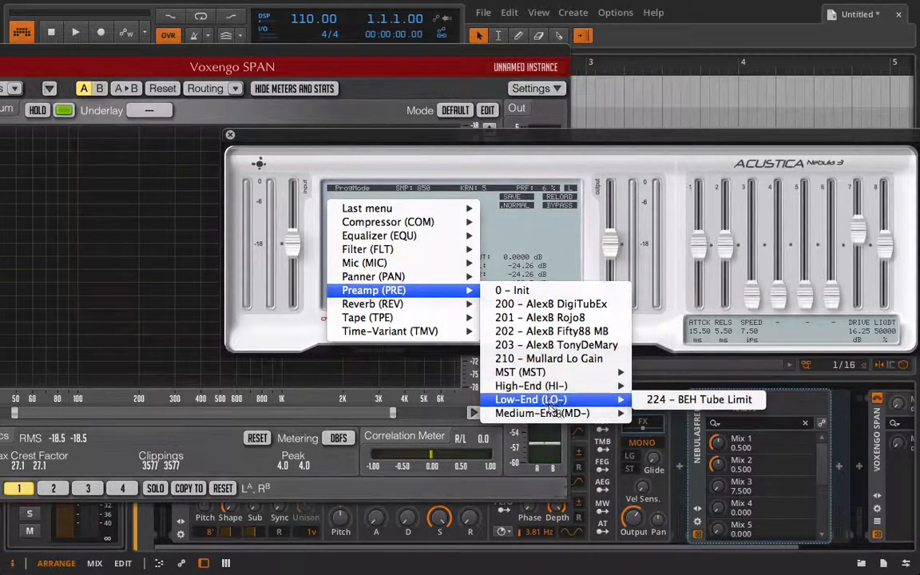
mouse_move(559, 401)
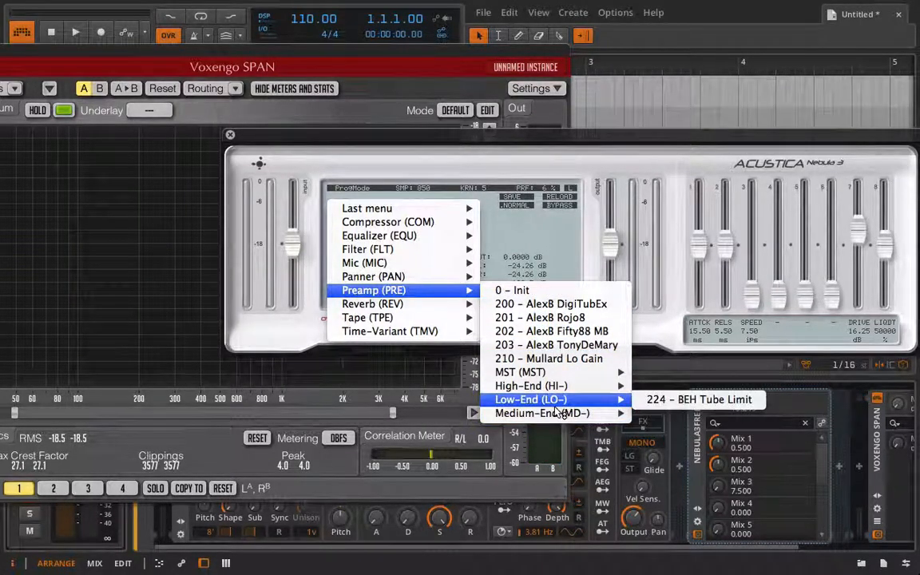
click(691, 406)
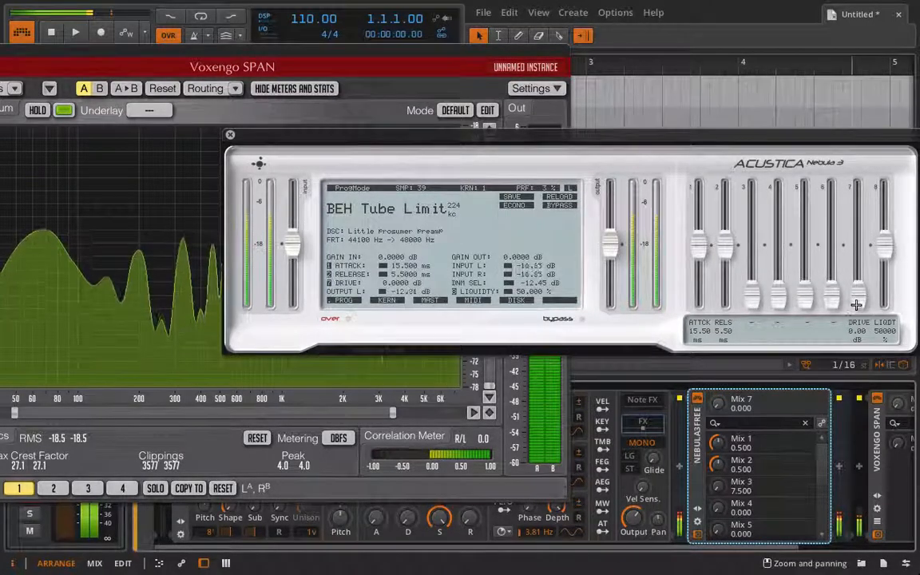
Step: Set BEH Tube Limit's drive to about 21.91 dB, input gain to -3.87 dB and liquidity to 68.2%, comparing against the bypassed sound
drag(856, 304, 847, 234)
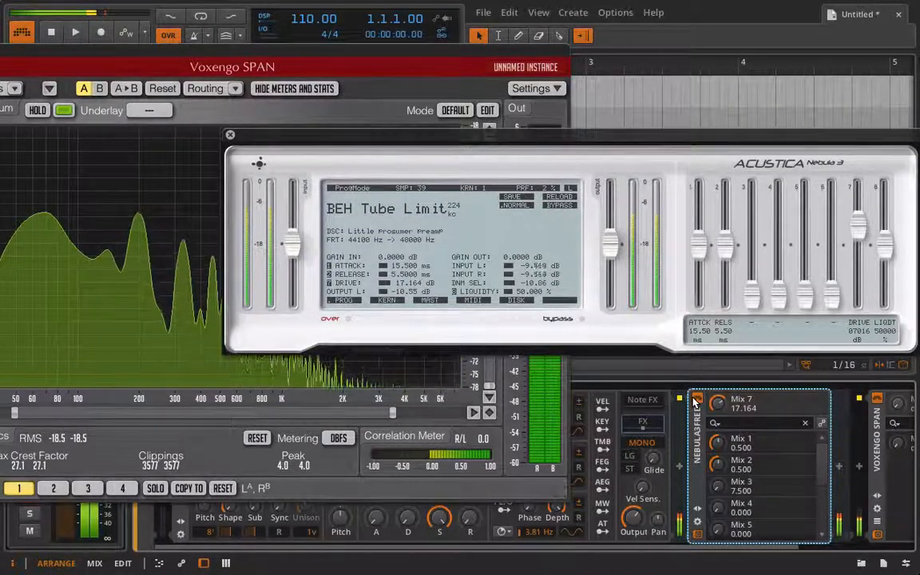
drag(293, 257, 294, 260)
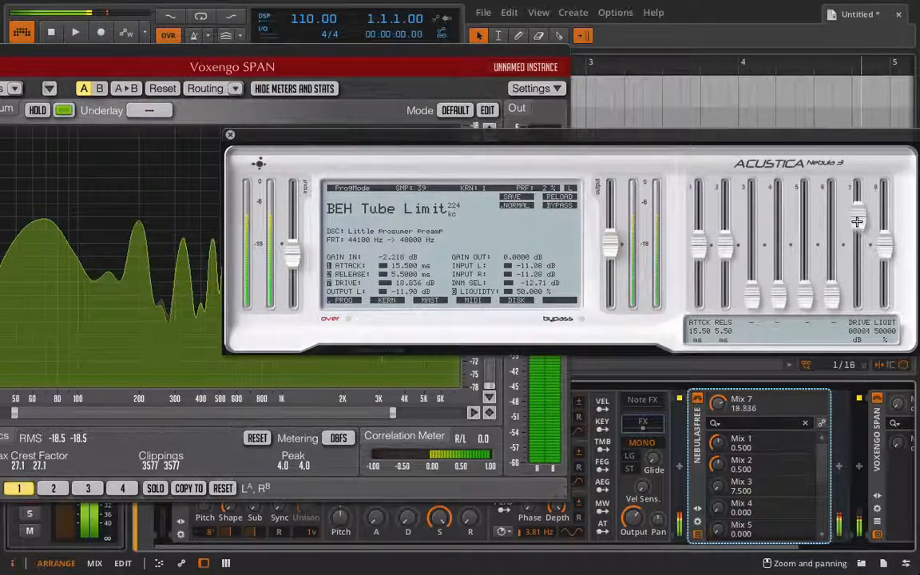
drag(857, 222, 857, 205)
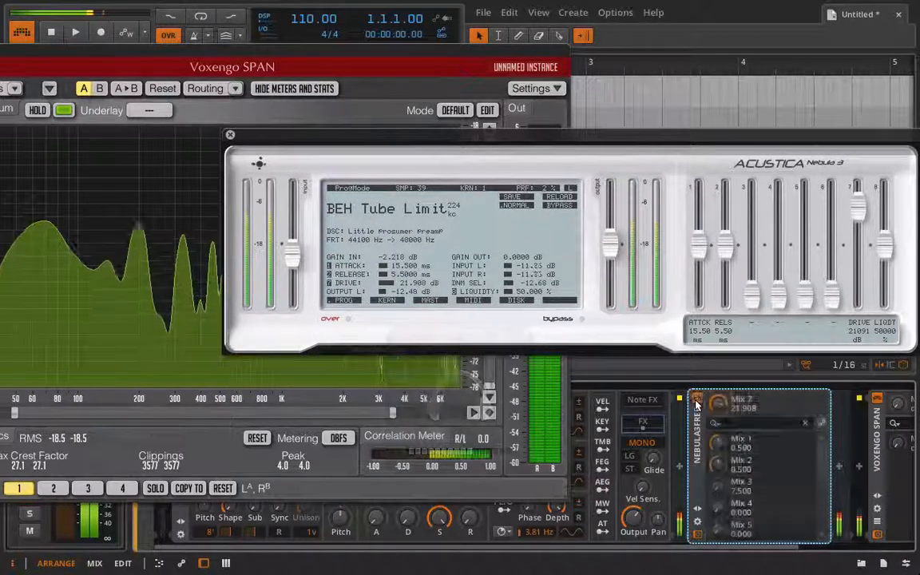
click(696, 401)
click(697, 402)
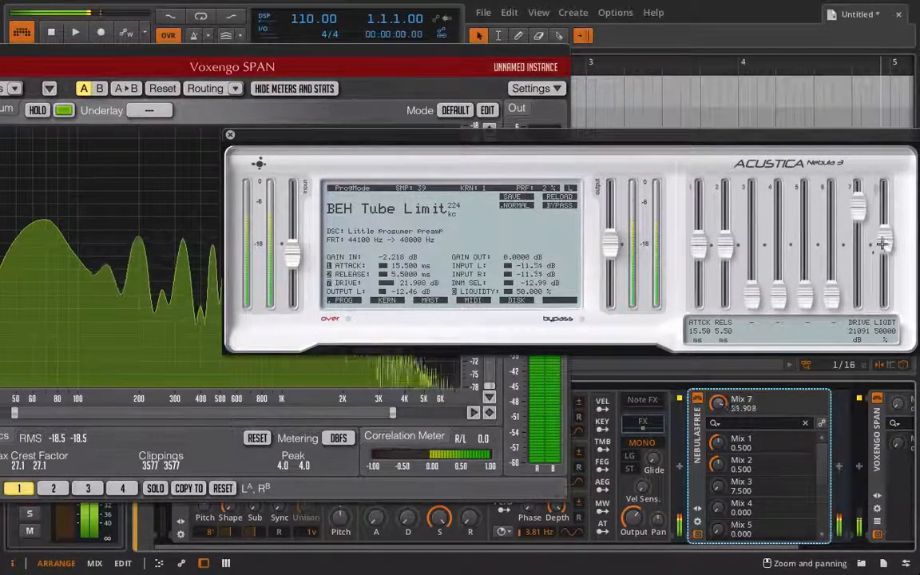
drag(884, 244, 883, 227)
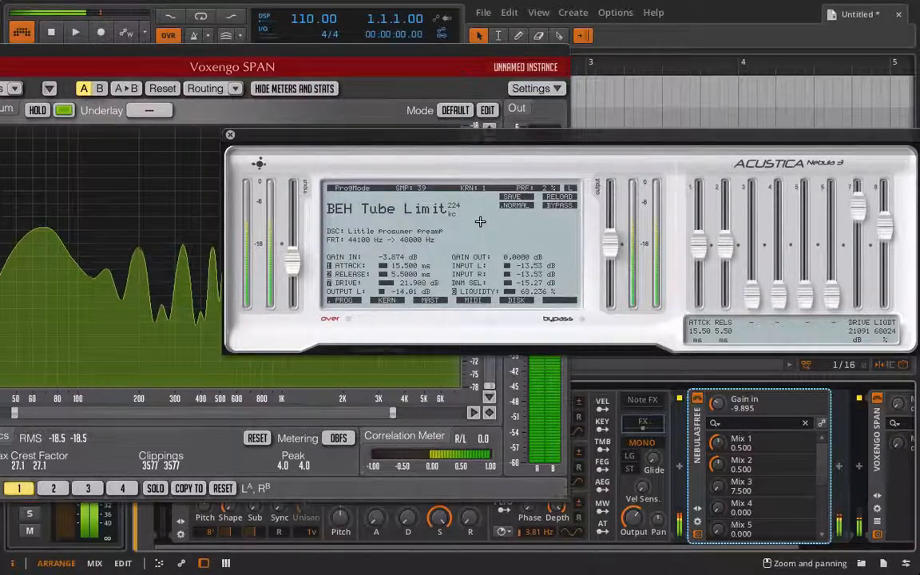
Step: Load the preamp preset 200 - AlexB DigiTubEx in Nebula3
click(404, 211)
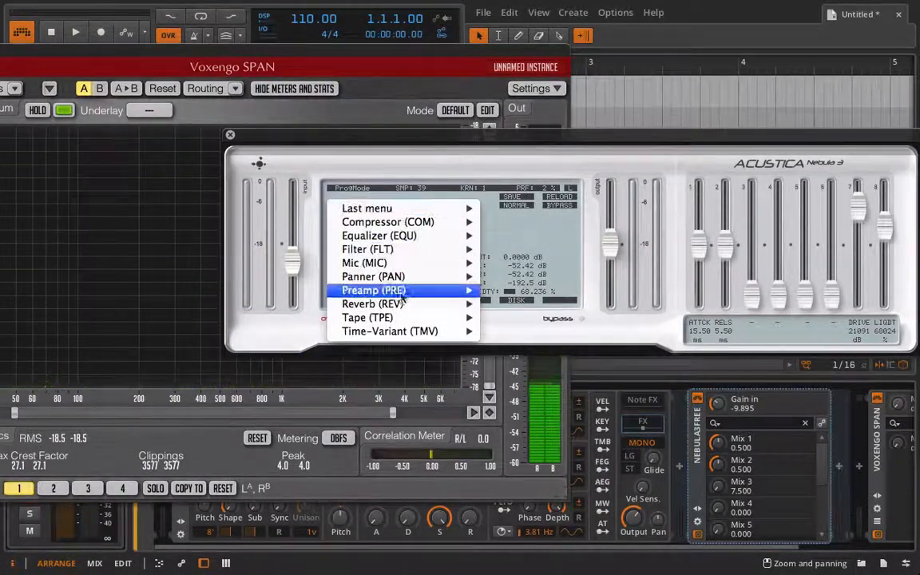
mouse_move(425, 290)
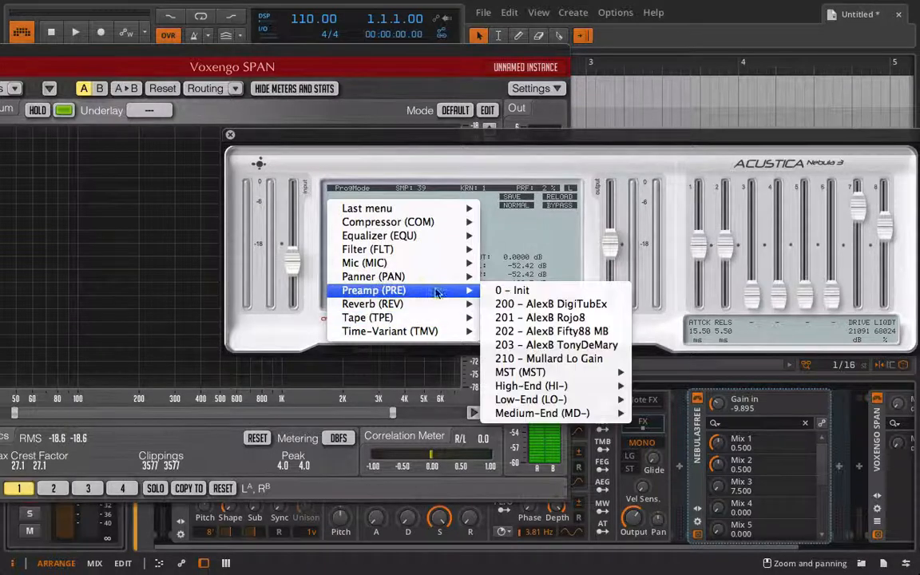
click(577, 304)
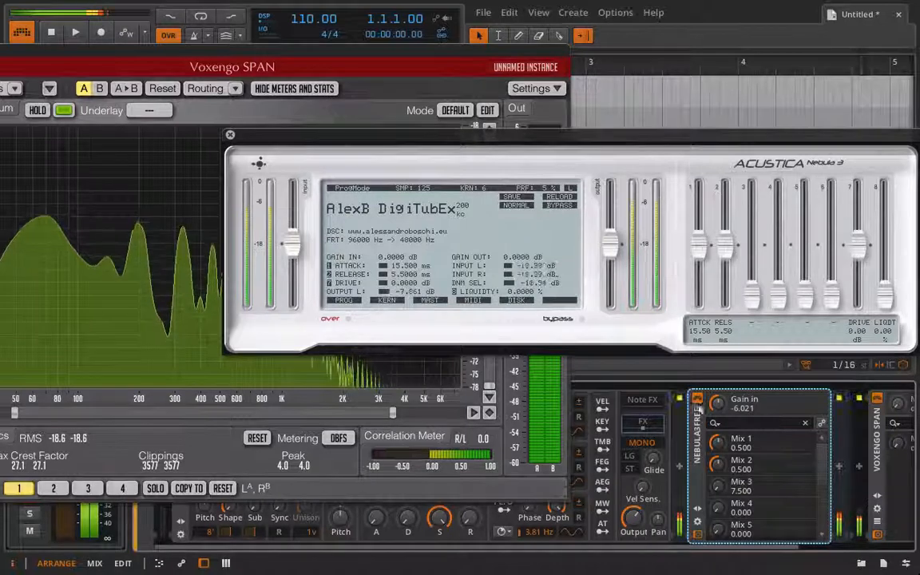
Step: Toggle Nebula3 off and on repeatedly to compare AlexB DigiTubEx's harmonics with the dry synth in SPAN
click(697, 400)
click(698, 402)
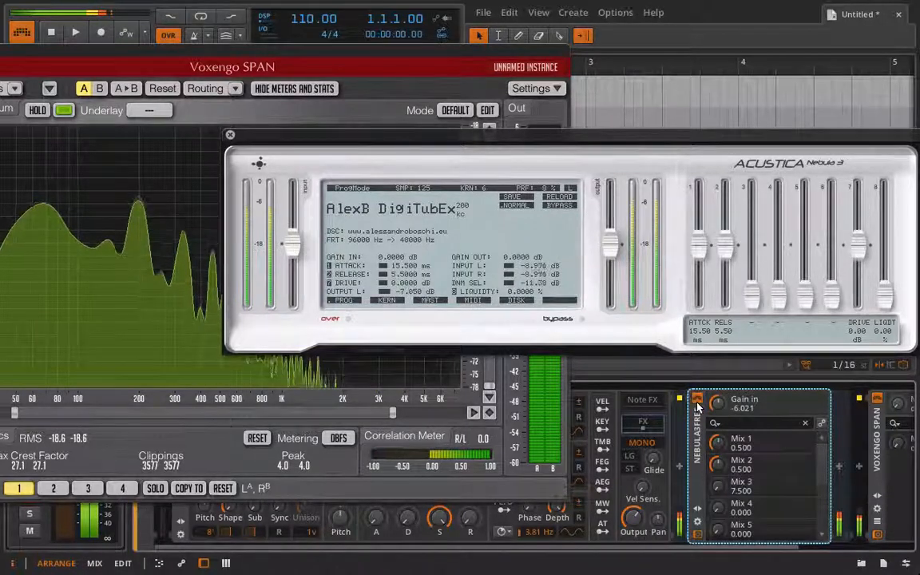
click(698, 402)
click(697, 402)
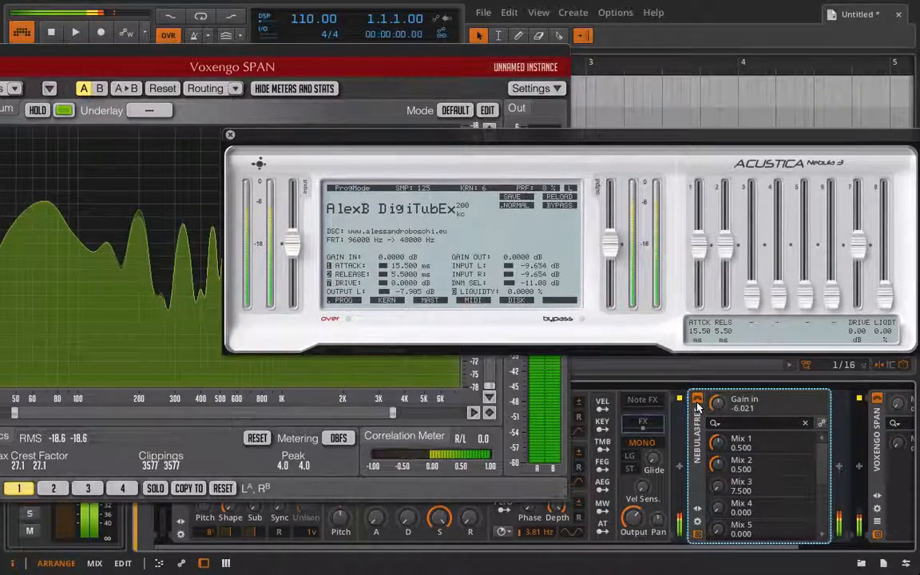
click(697, 401)
click(697, 402)
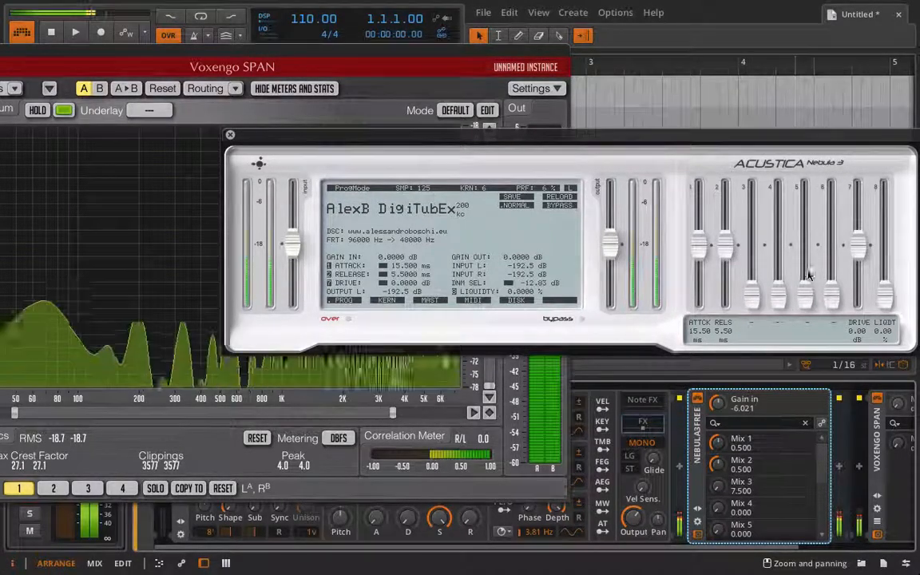
click(698, 401)
click(698, 400)
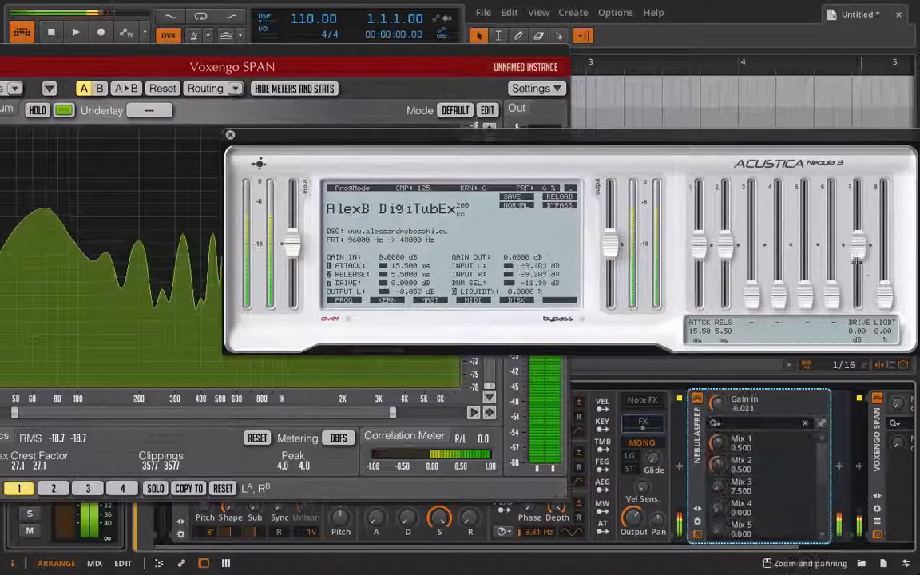
Step: Set DigiTubEx's drive to about 15.73 dB, input gain to -4.58 dB, output gain to -3.11 dB and liquidity to 39.7%
drag(858, 251, 855, 218)
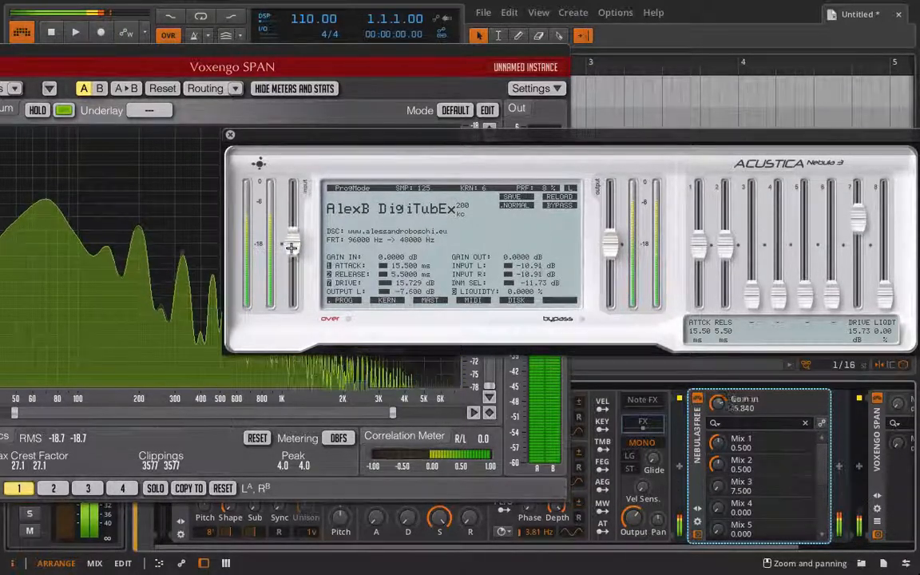
drag(293, 244, 292, 264)
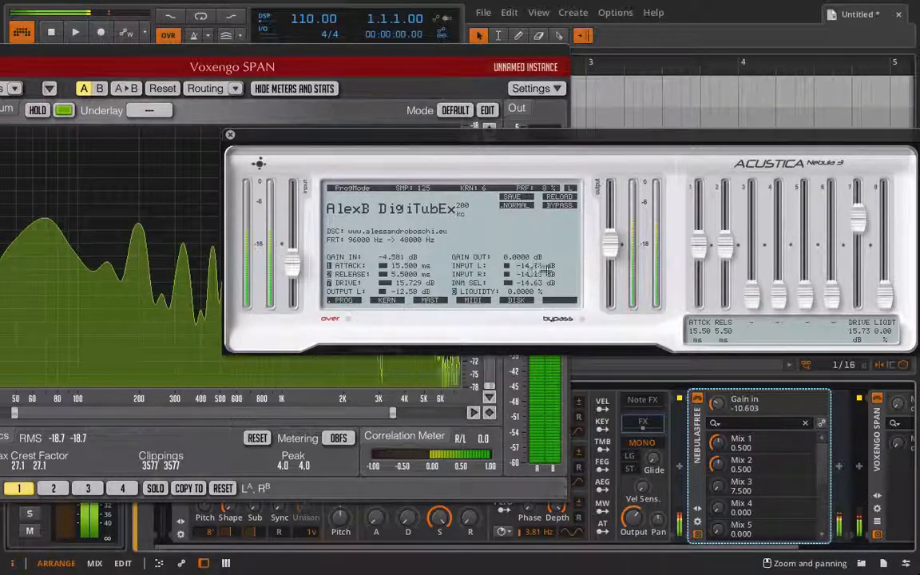
drag(610, 243, 610, 257)
drag(869, 284, 869, 244)
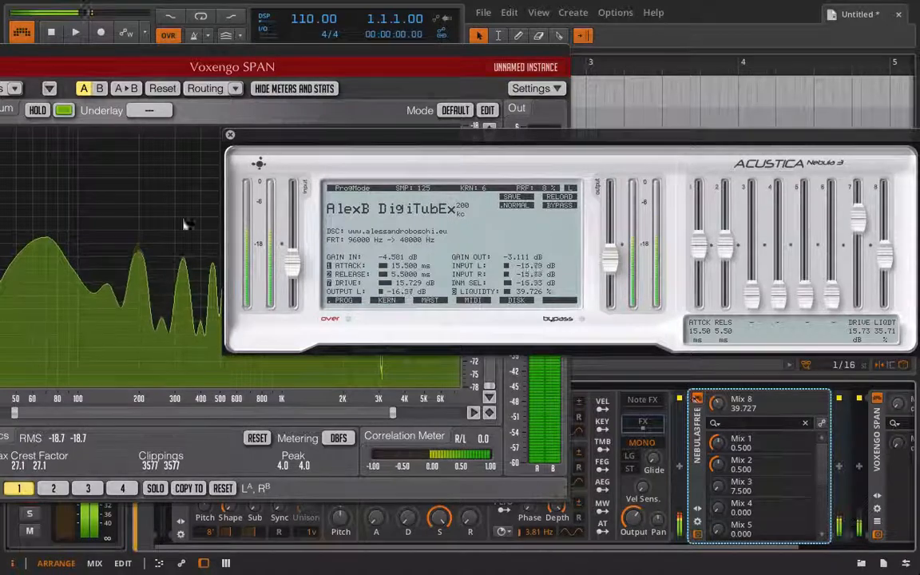
Step: Close the Nebula3 window, then reposition and close the Voxengo SPAN window
click(230, 136)
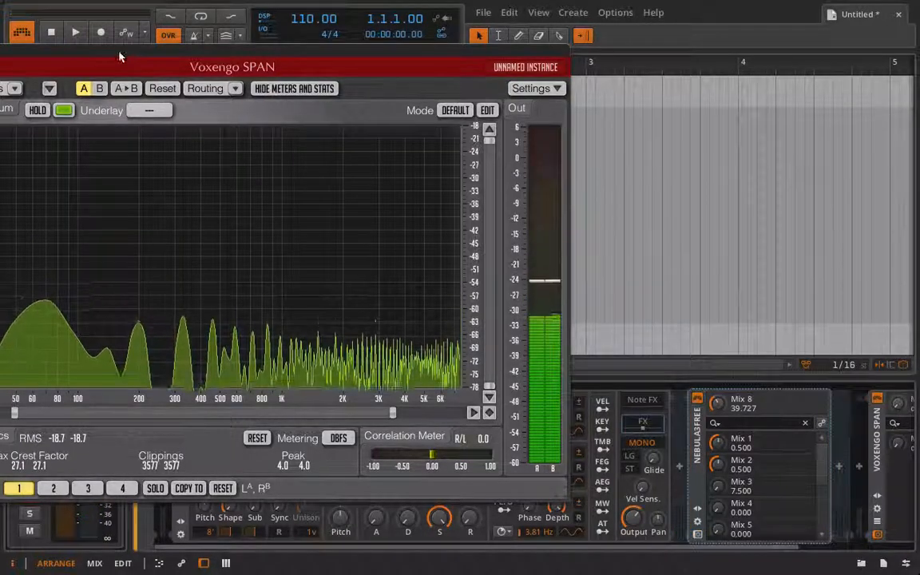
drag(159, 72, 472, 170)
click(279, 147)
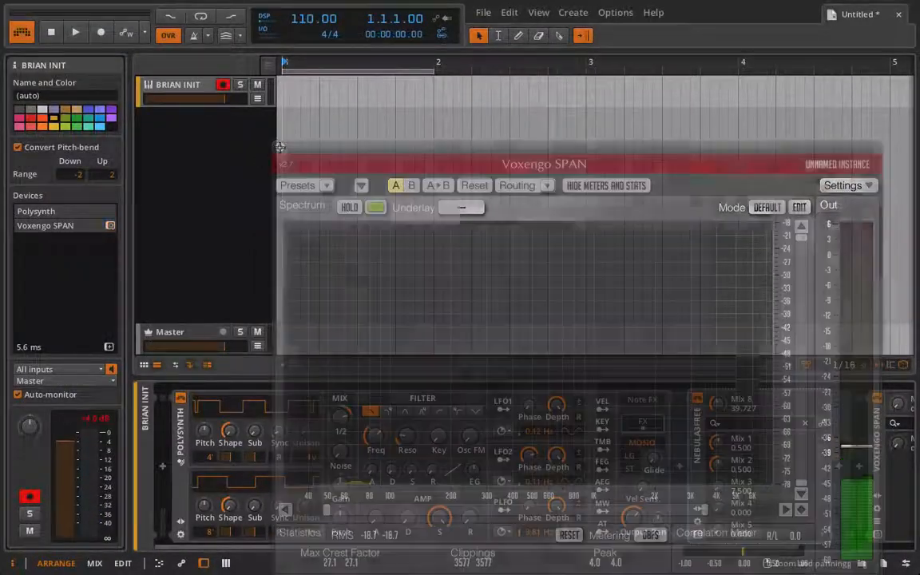